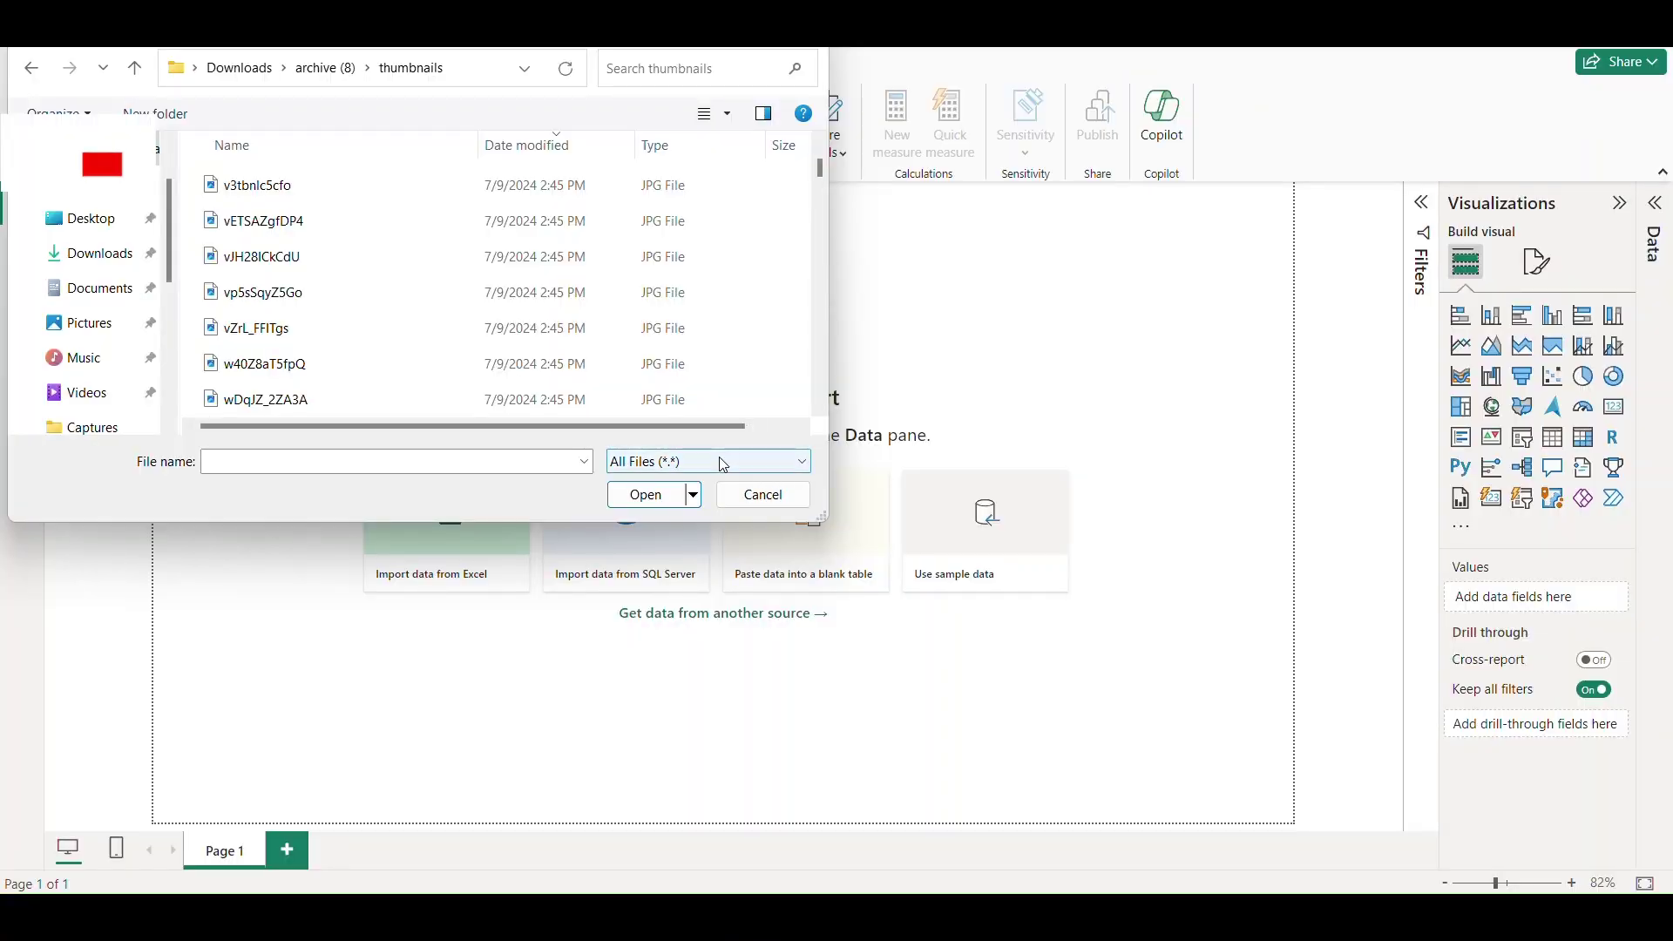
# Import and load MrBeast_youtube_stats.csv from the archive (8) folder
pyautogui.click(723, 464)
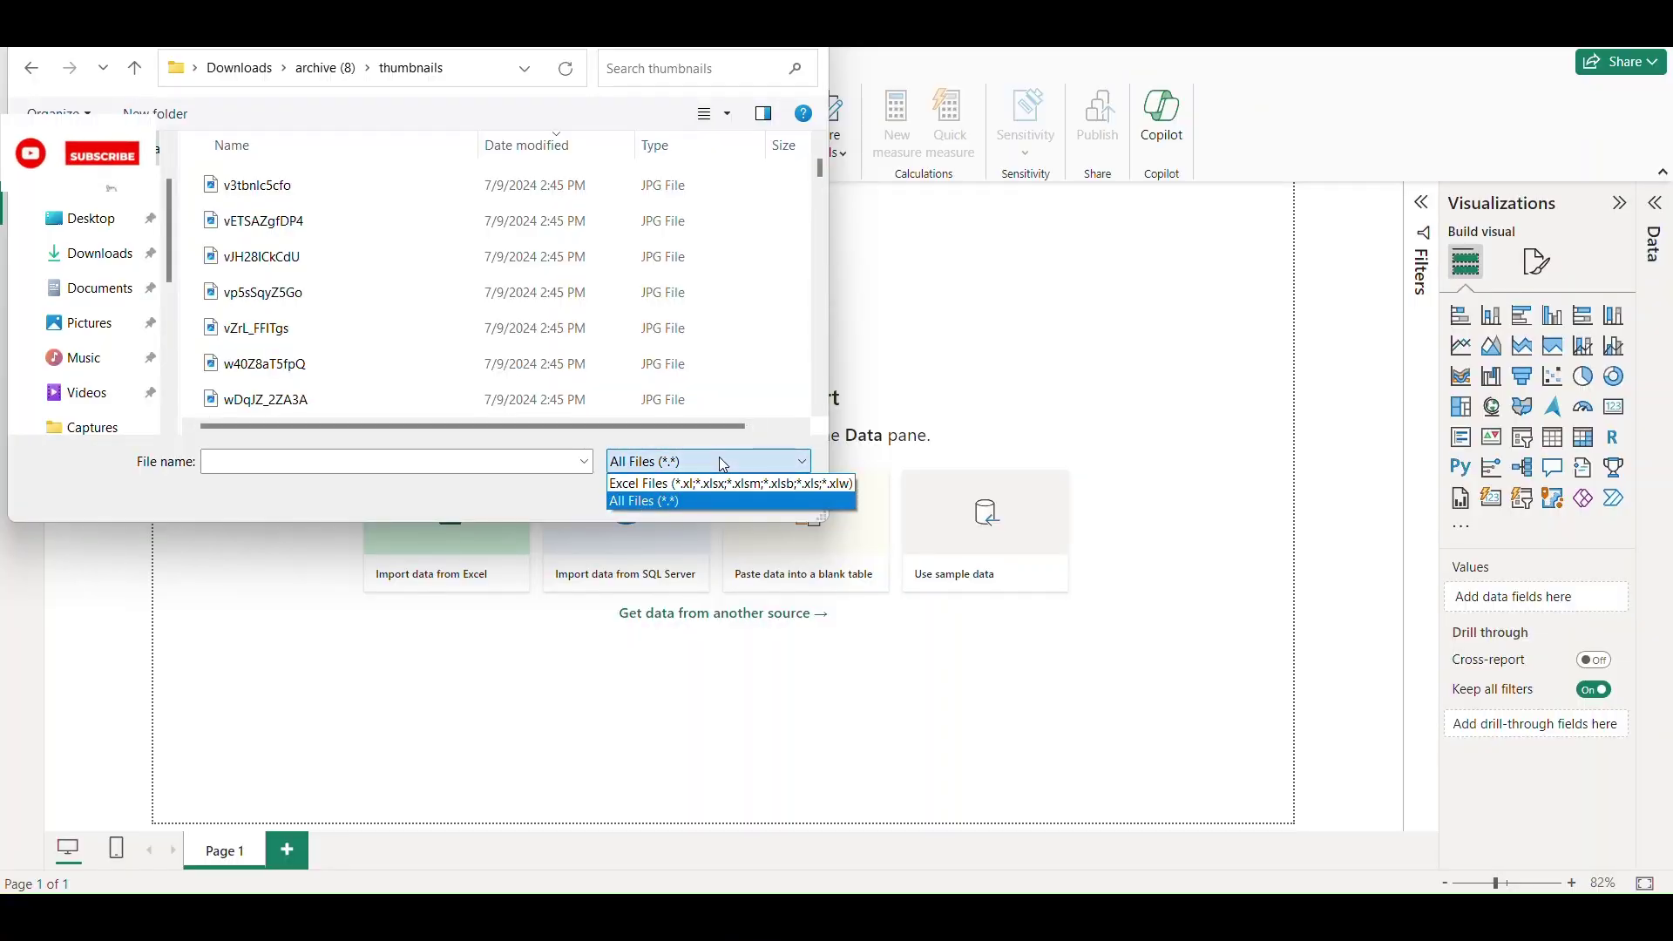
pyautogui.click(721, 462)
pyautogui.click(335, 67)
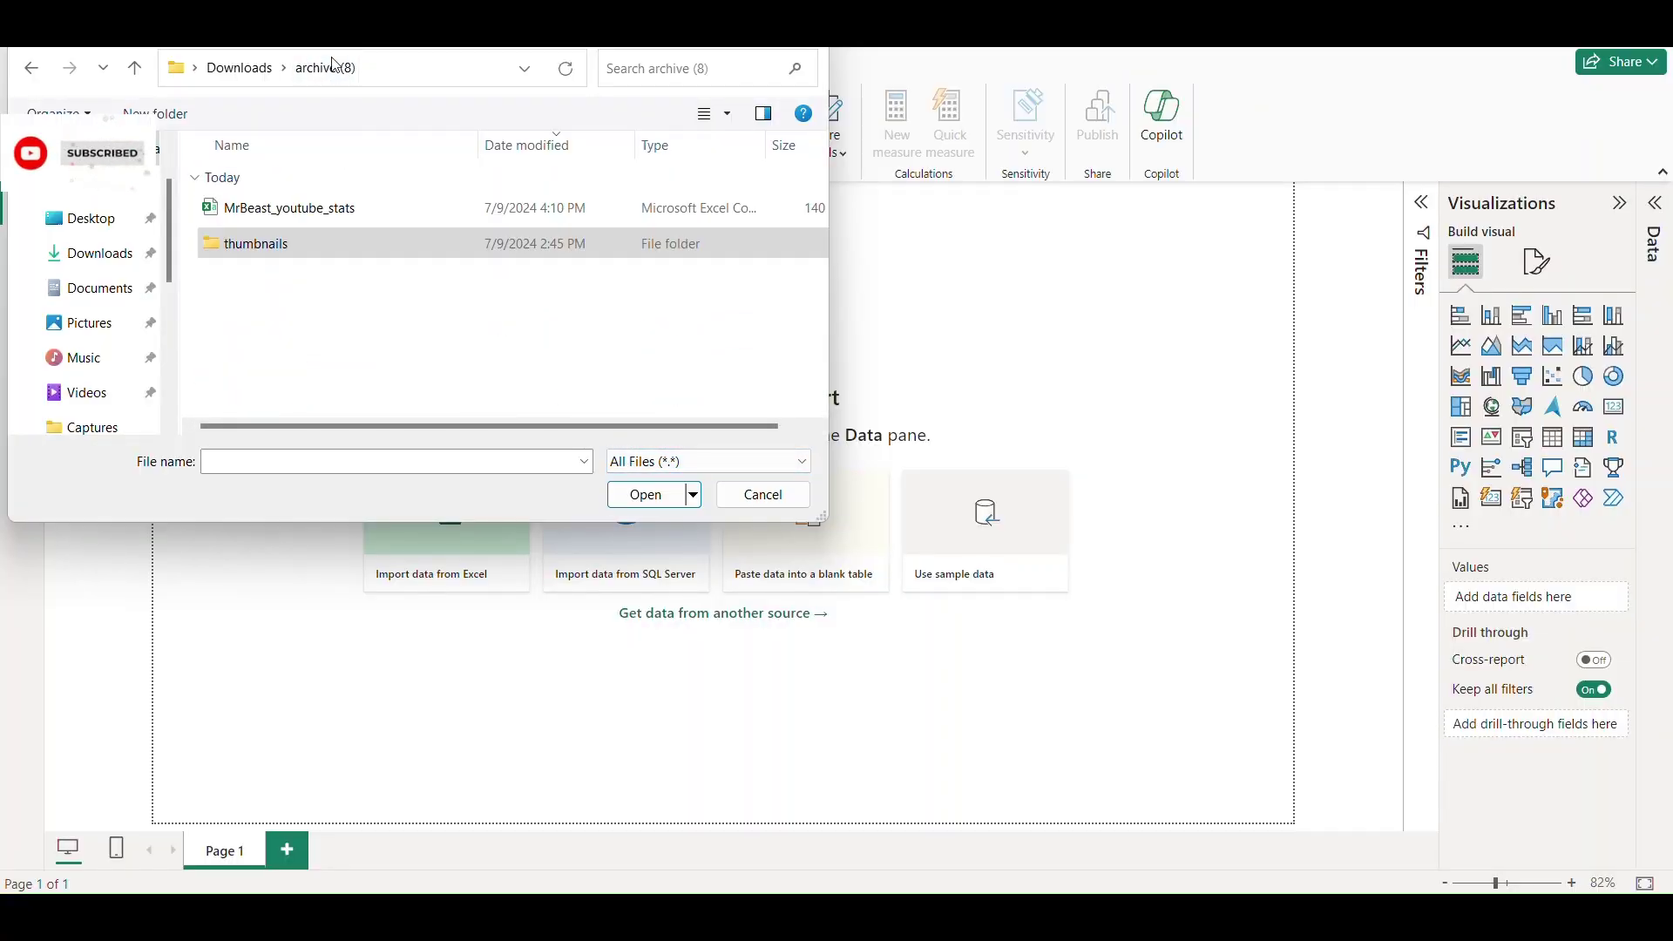
pyautogui.doubleClick(280, 214)
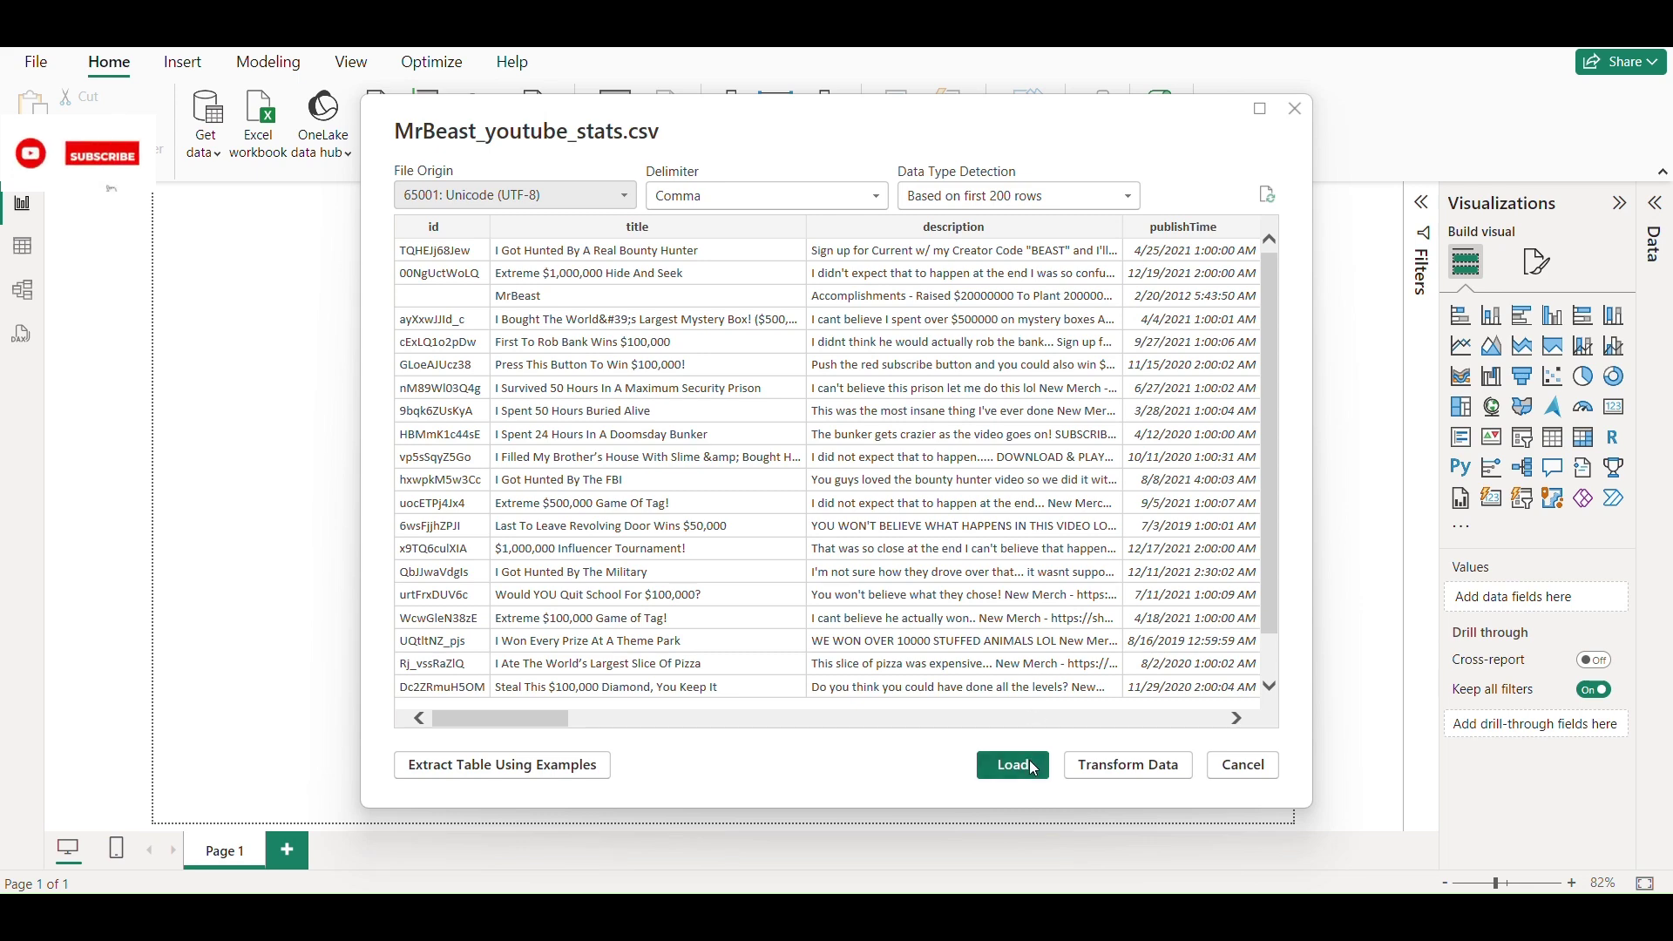
pyautogui.click(1015, 765)
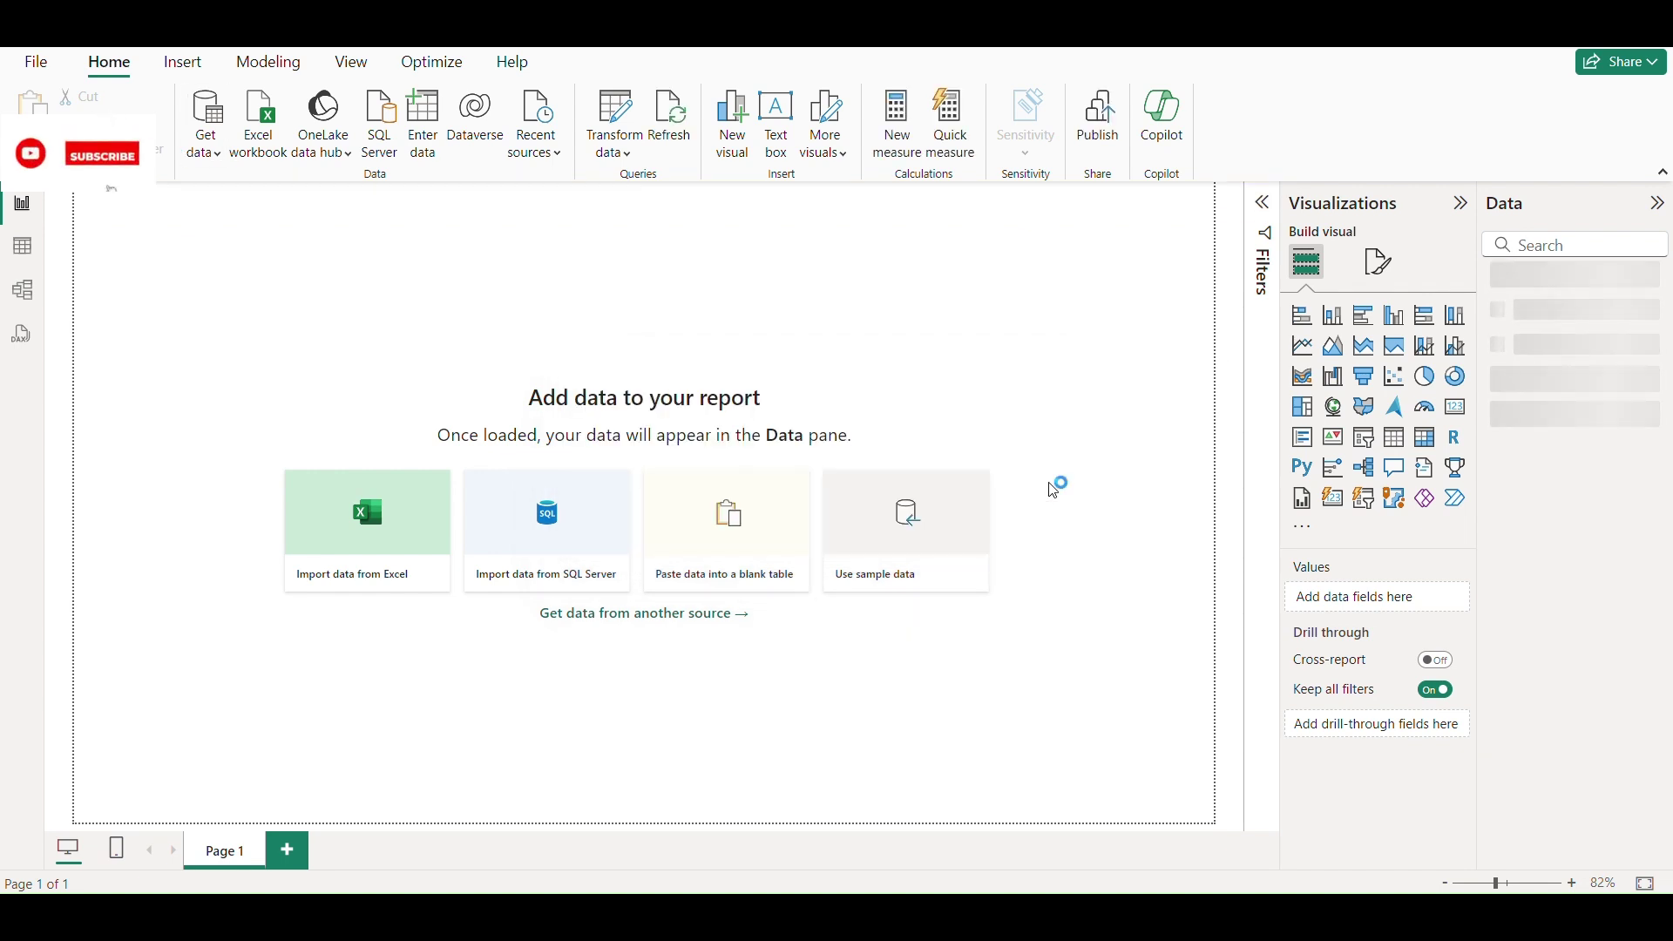
# Insert a Card (new) visual stretched across the page width
pyautogui.click(1501, 283)
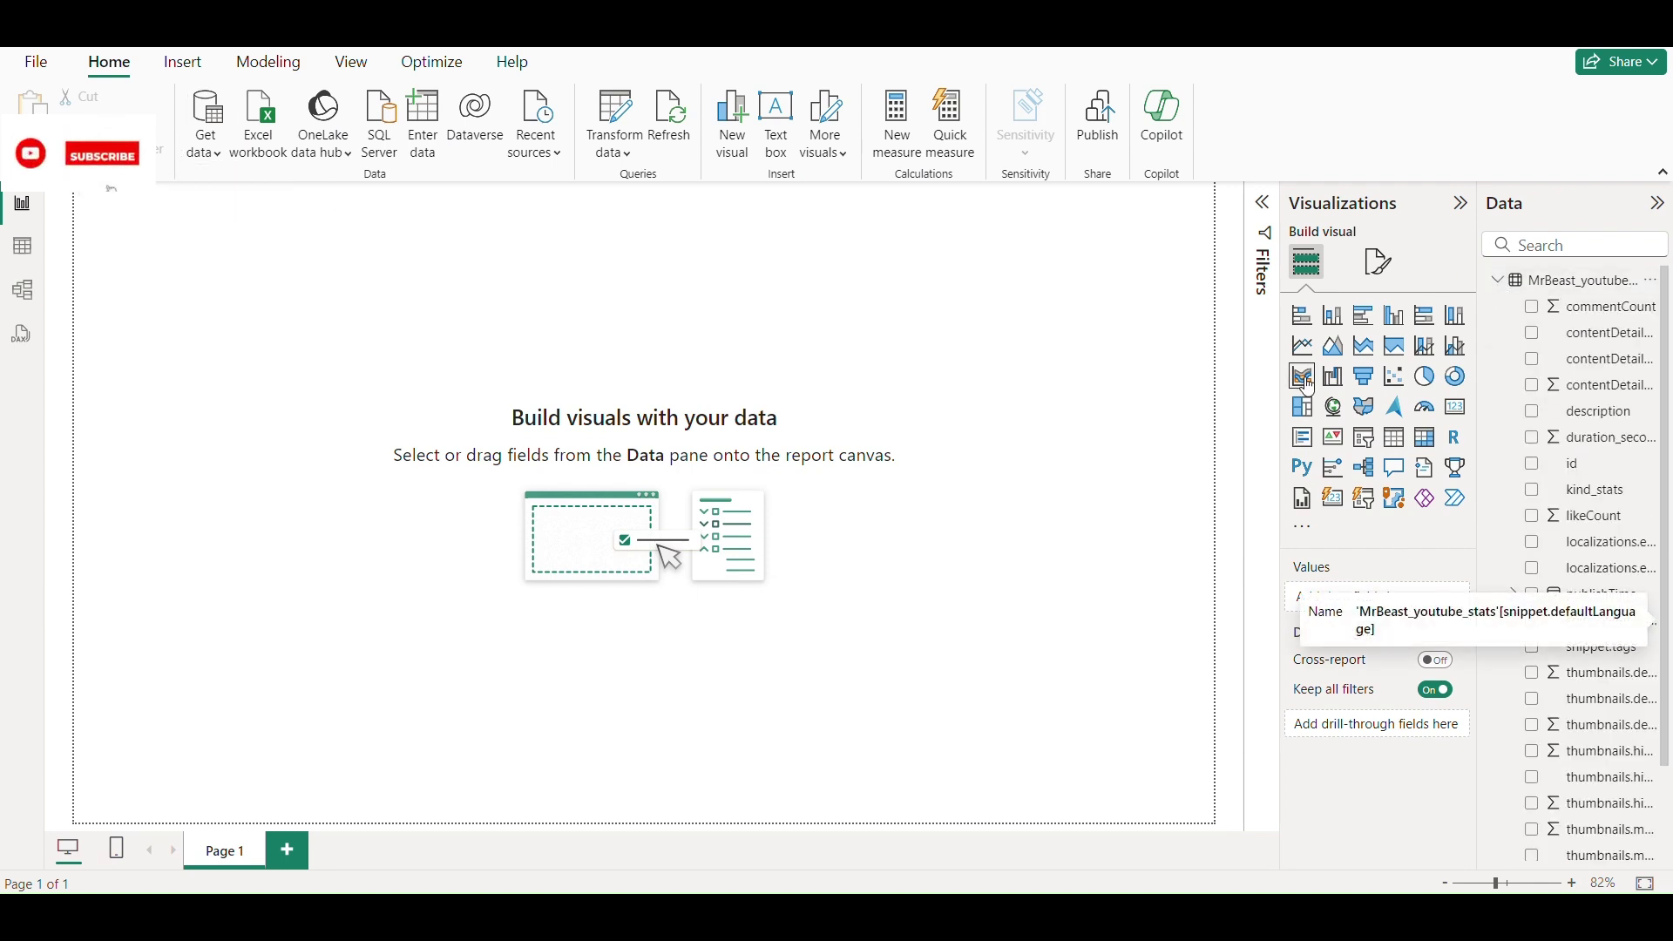
pyautogui.click(1346, 502)
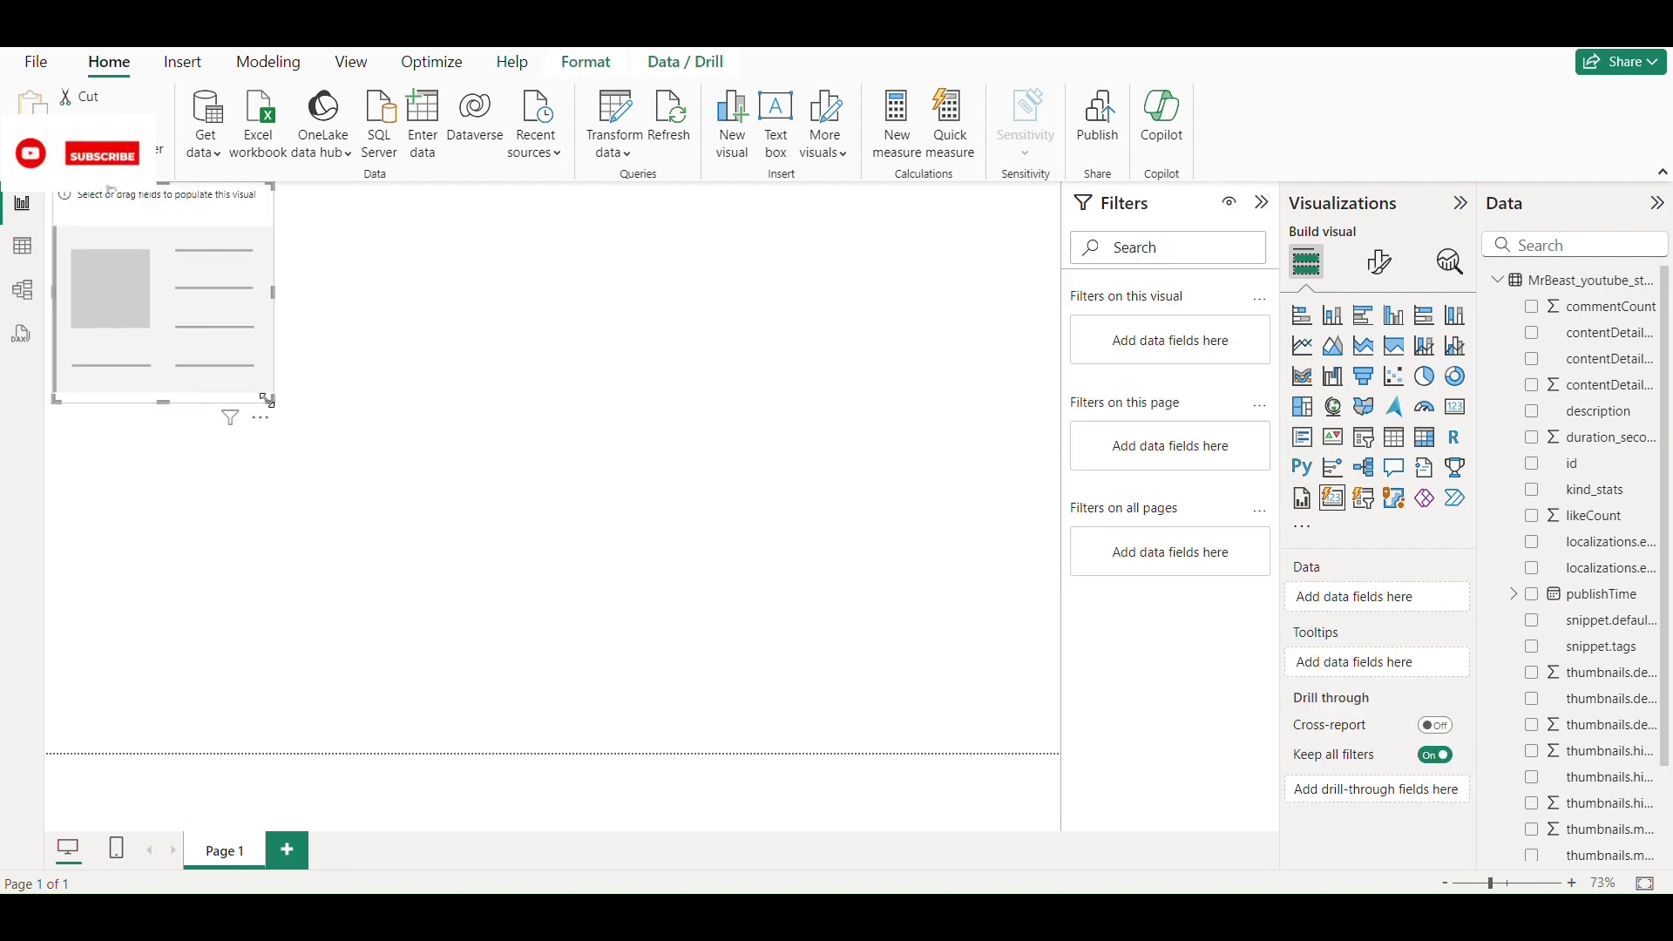
pyautogui.moveTo(268, 400); pyautogui.dragTo(1065, 338)
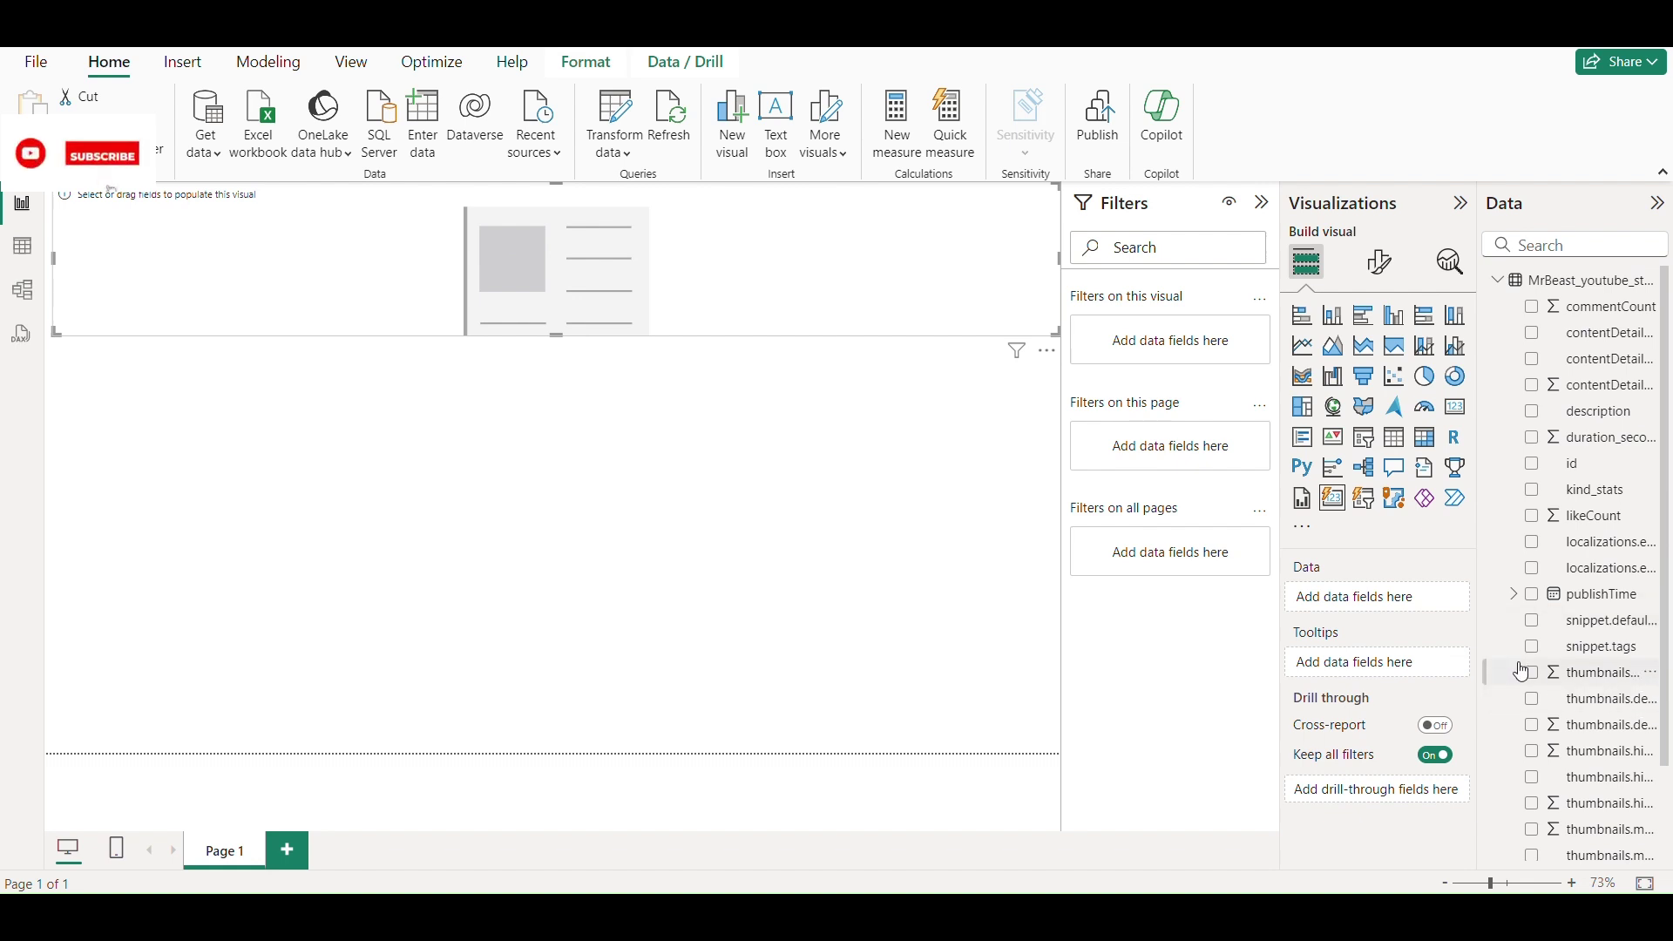
# Add commentCount, likeCount and viewCount to the card and pull its left edge inward
pyautogui.moveTo(1617, 320); pyautogui.dragTo(1438, 608)
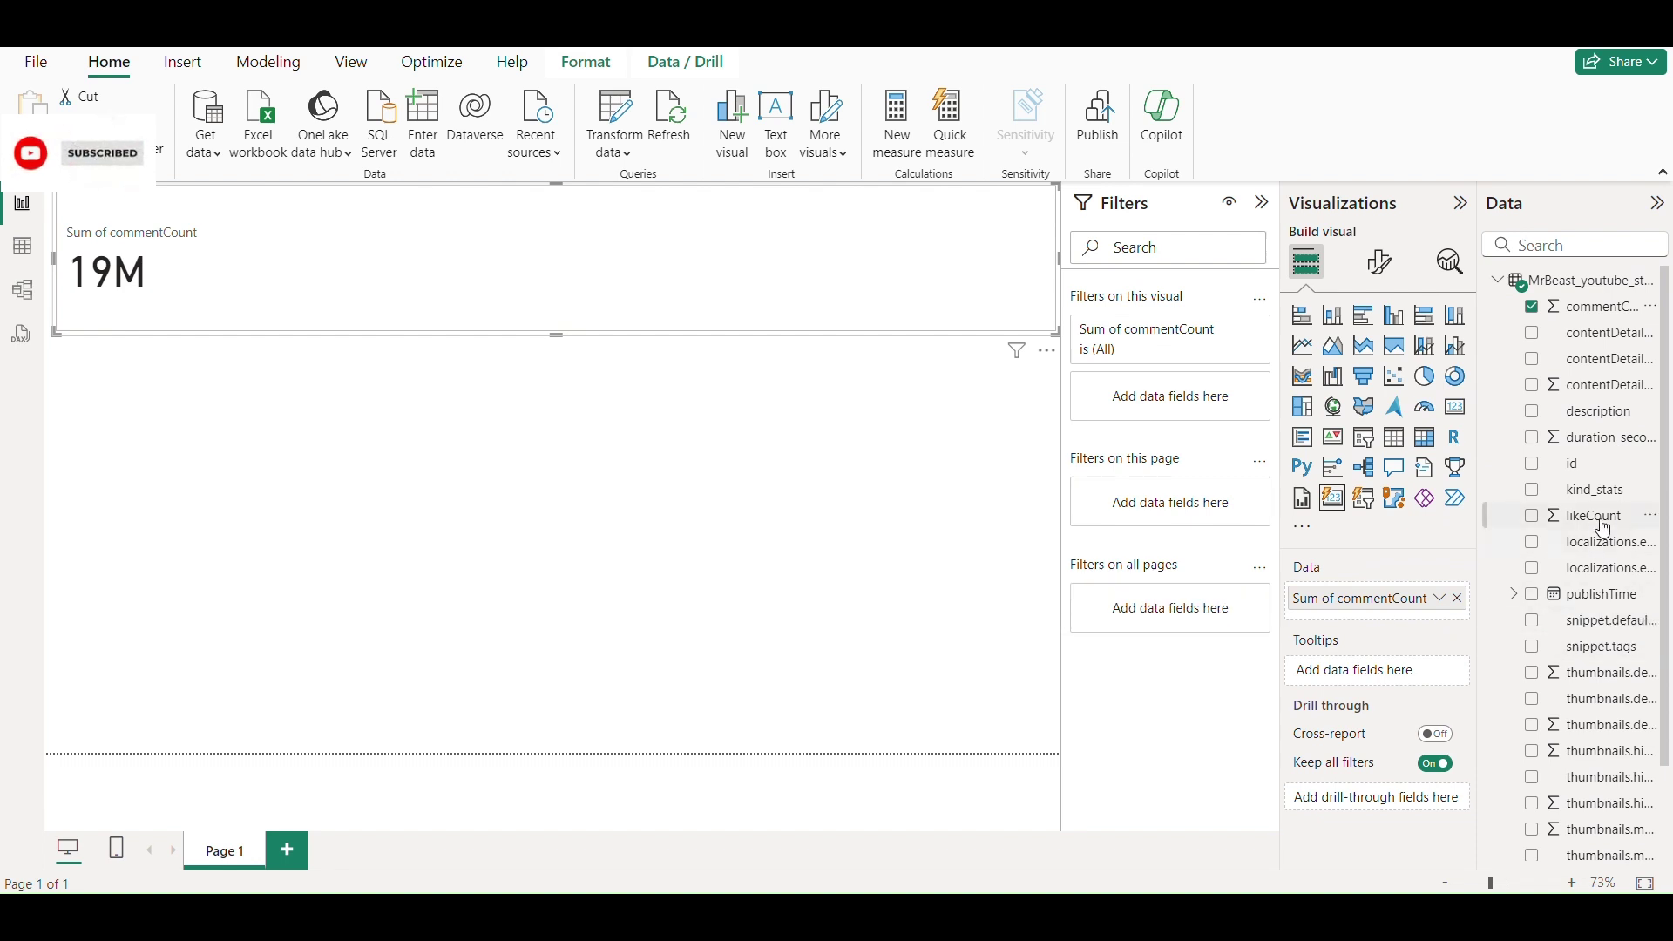
pyautogui.moveTo(1604, 529); pyautogui.dragTo(1399, 624)
pyautogui.scroll(-1, 1597, 713)
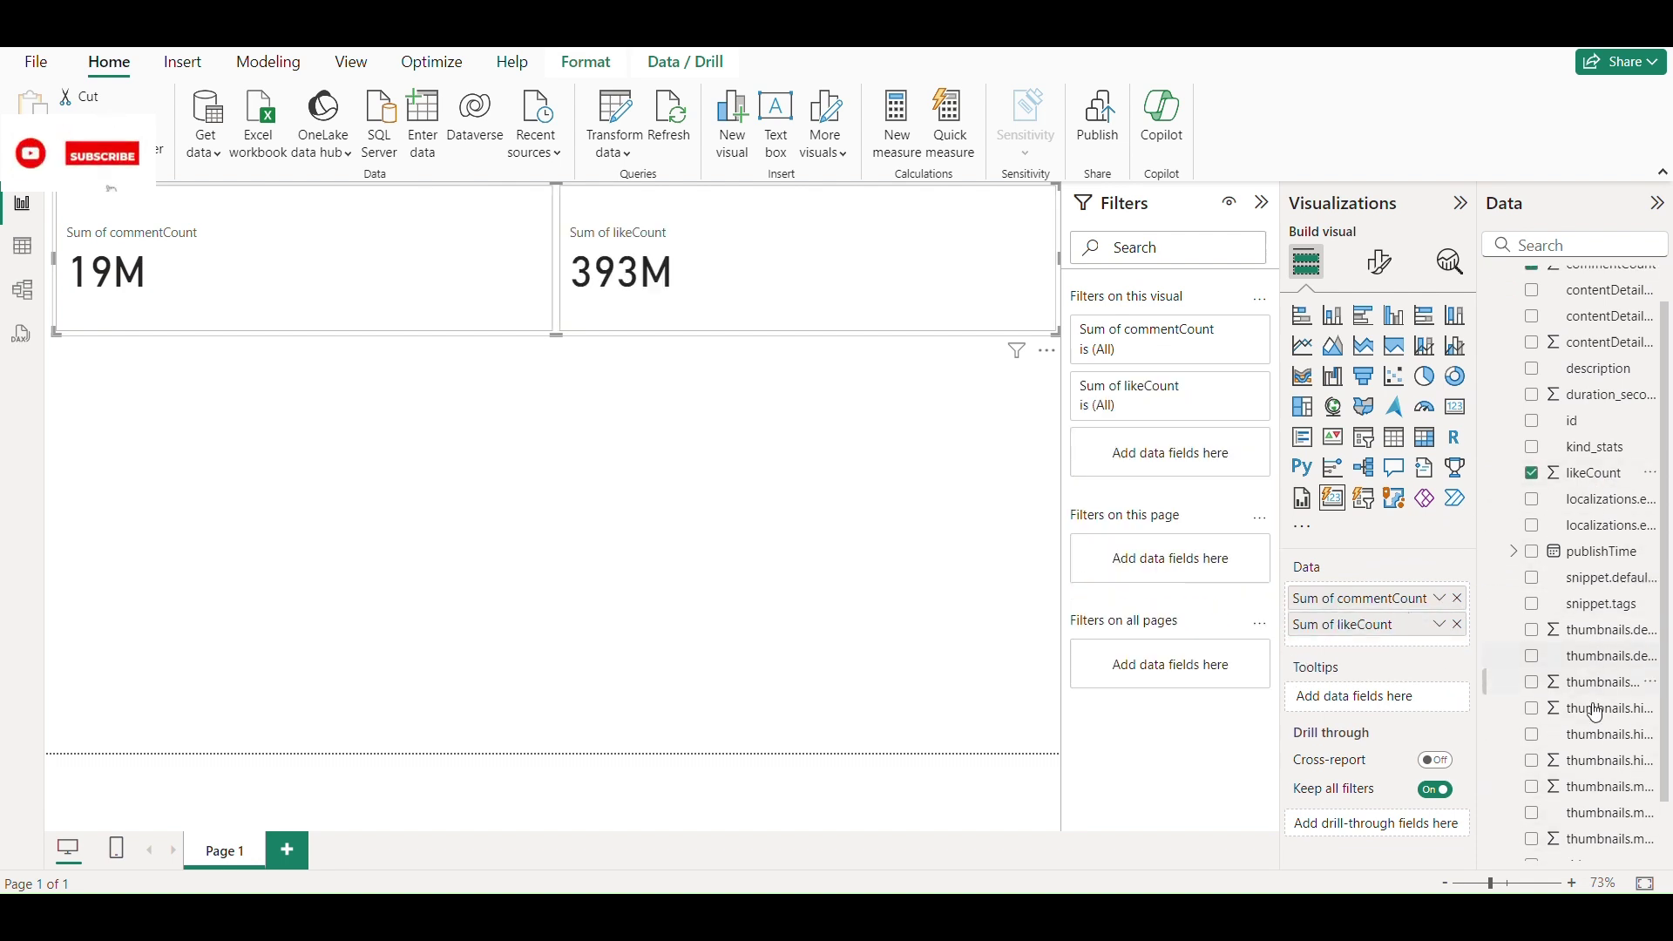
pyautogui.scroll(-1, 1596, 713)
pyautogui.moveTo(1588, 849); pyautogui.dragTo(1429, 649)
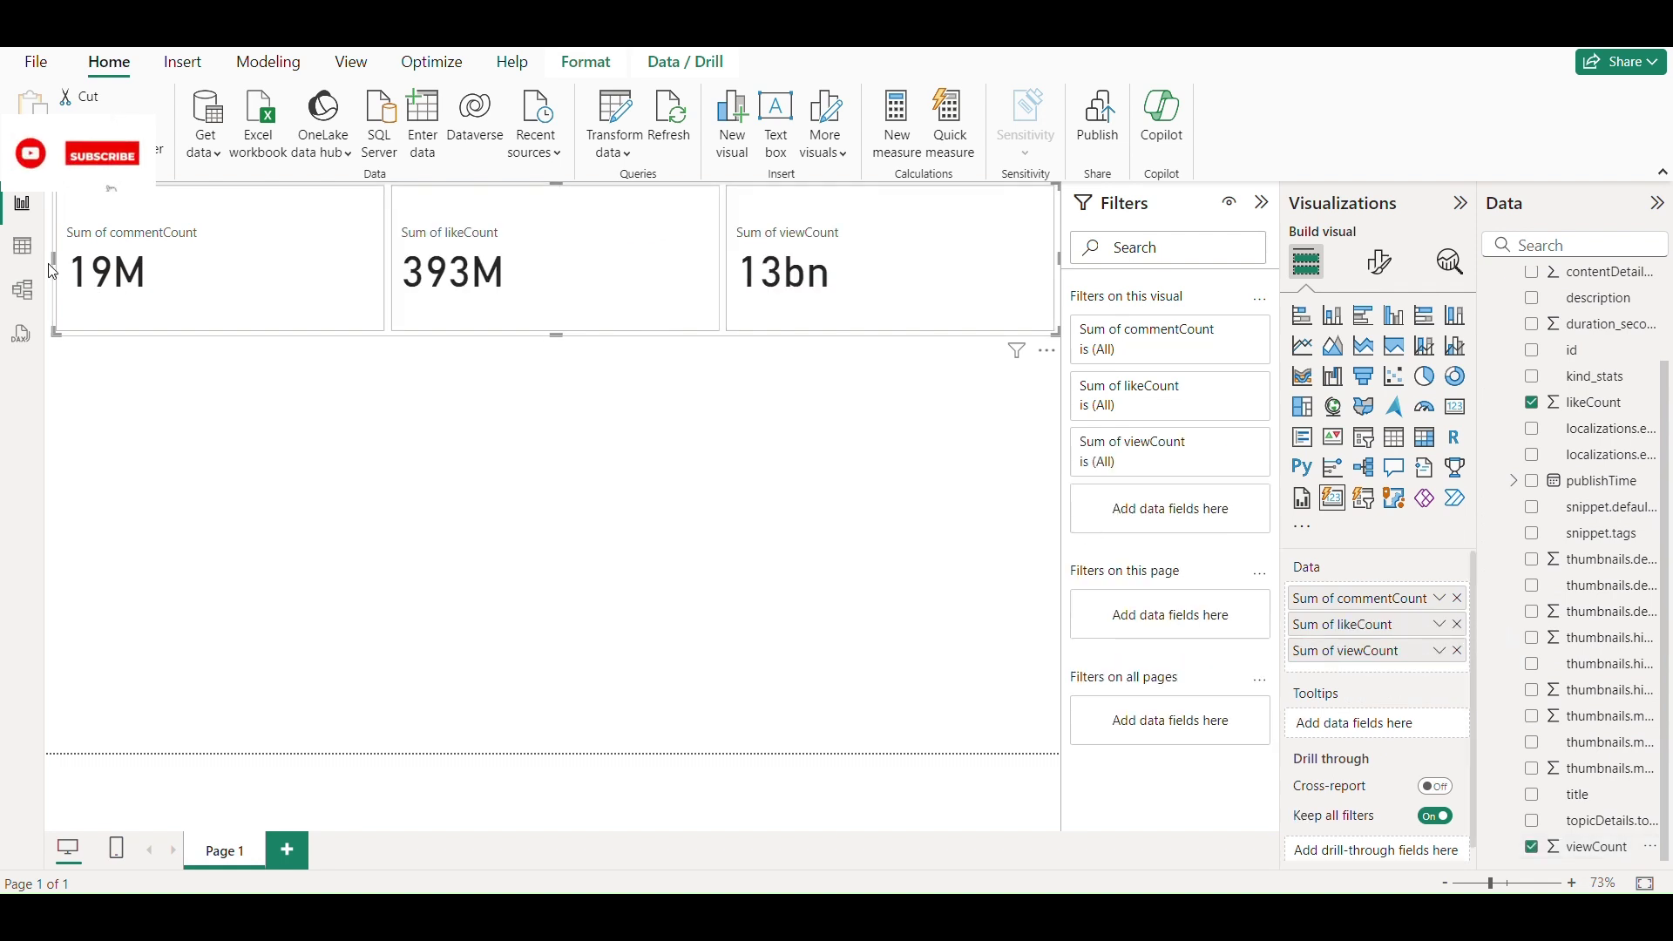
pyautogui.moveTo(56, 258); pyautogui.dragTo(199, 266)
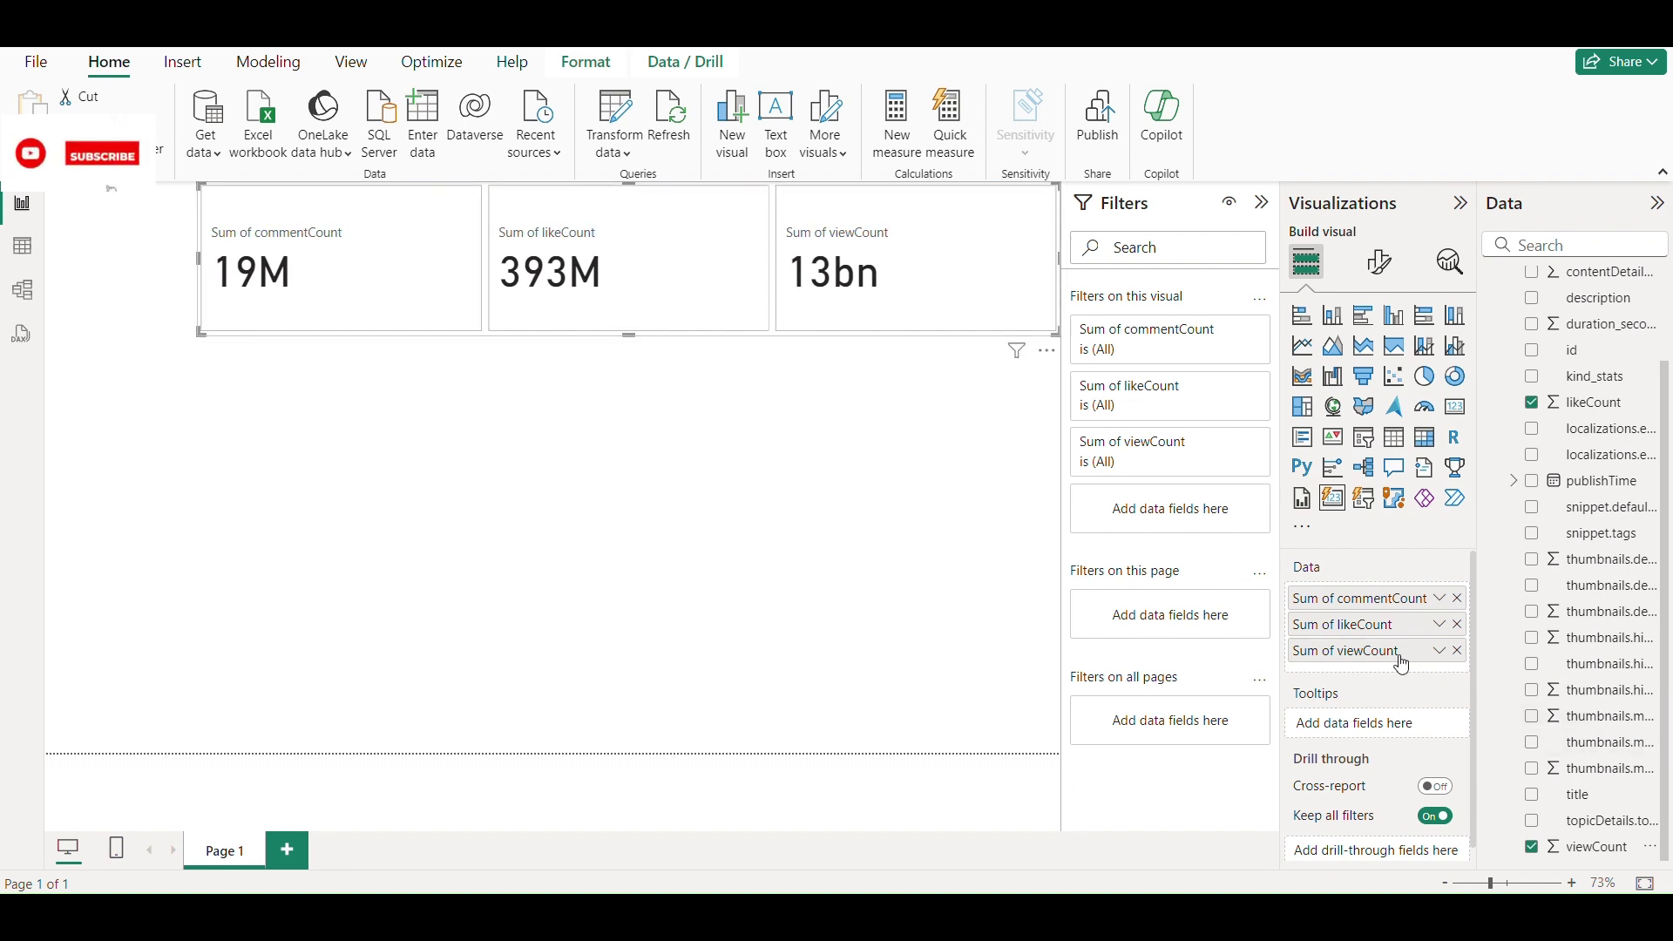
# Rename the commentCount field to Comments for this visual
pyautogui.click(1440, 598)
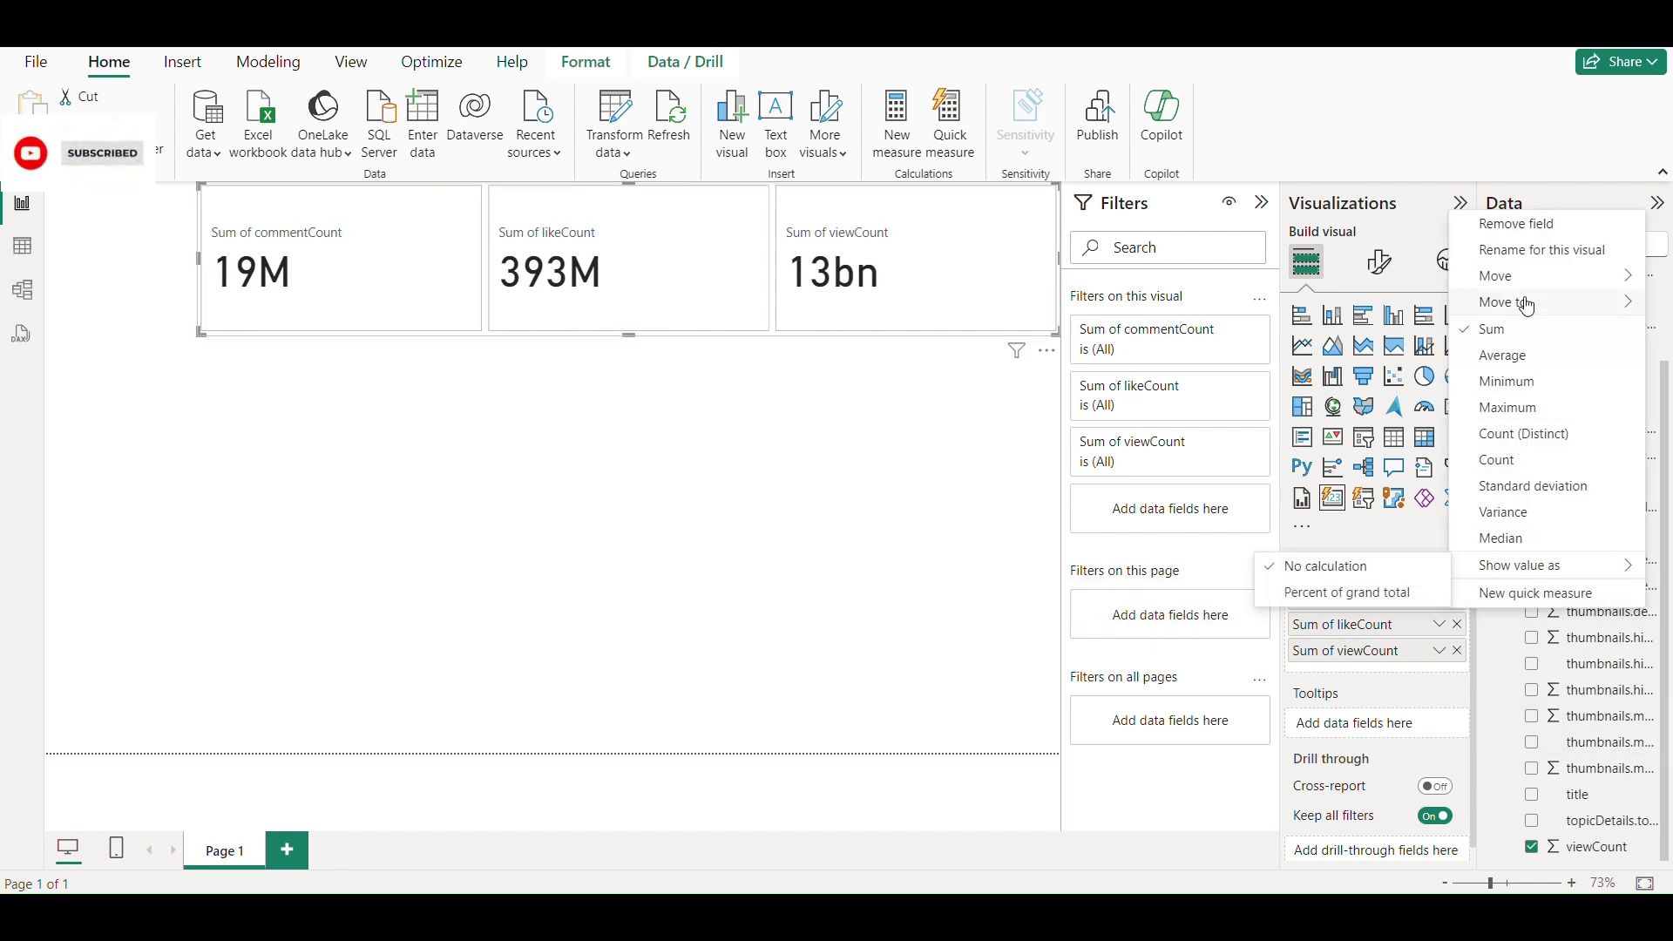
pyautogui.click(1381, 634)
pyautogui.hotkey('ctrl', 'shift', 'Left')
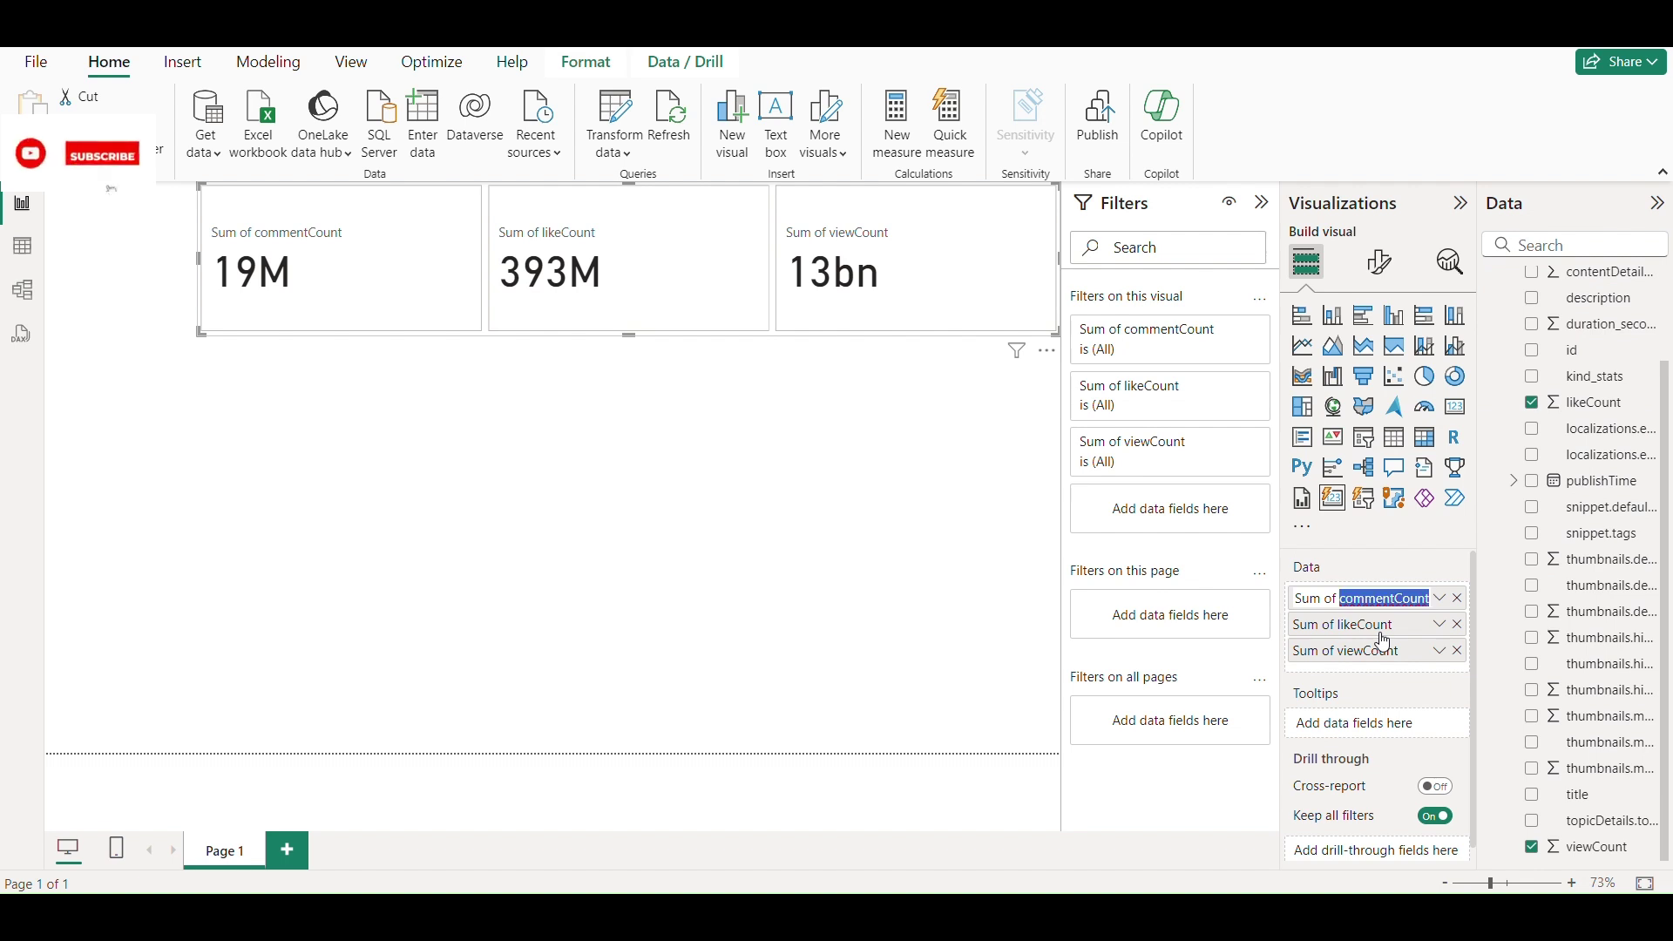
pyautogui.write('Co')
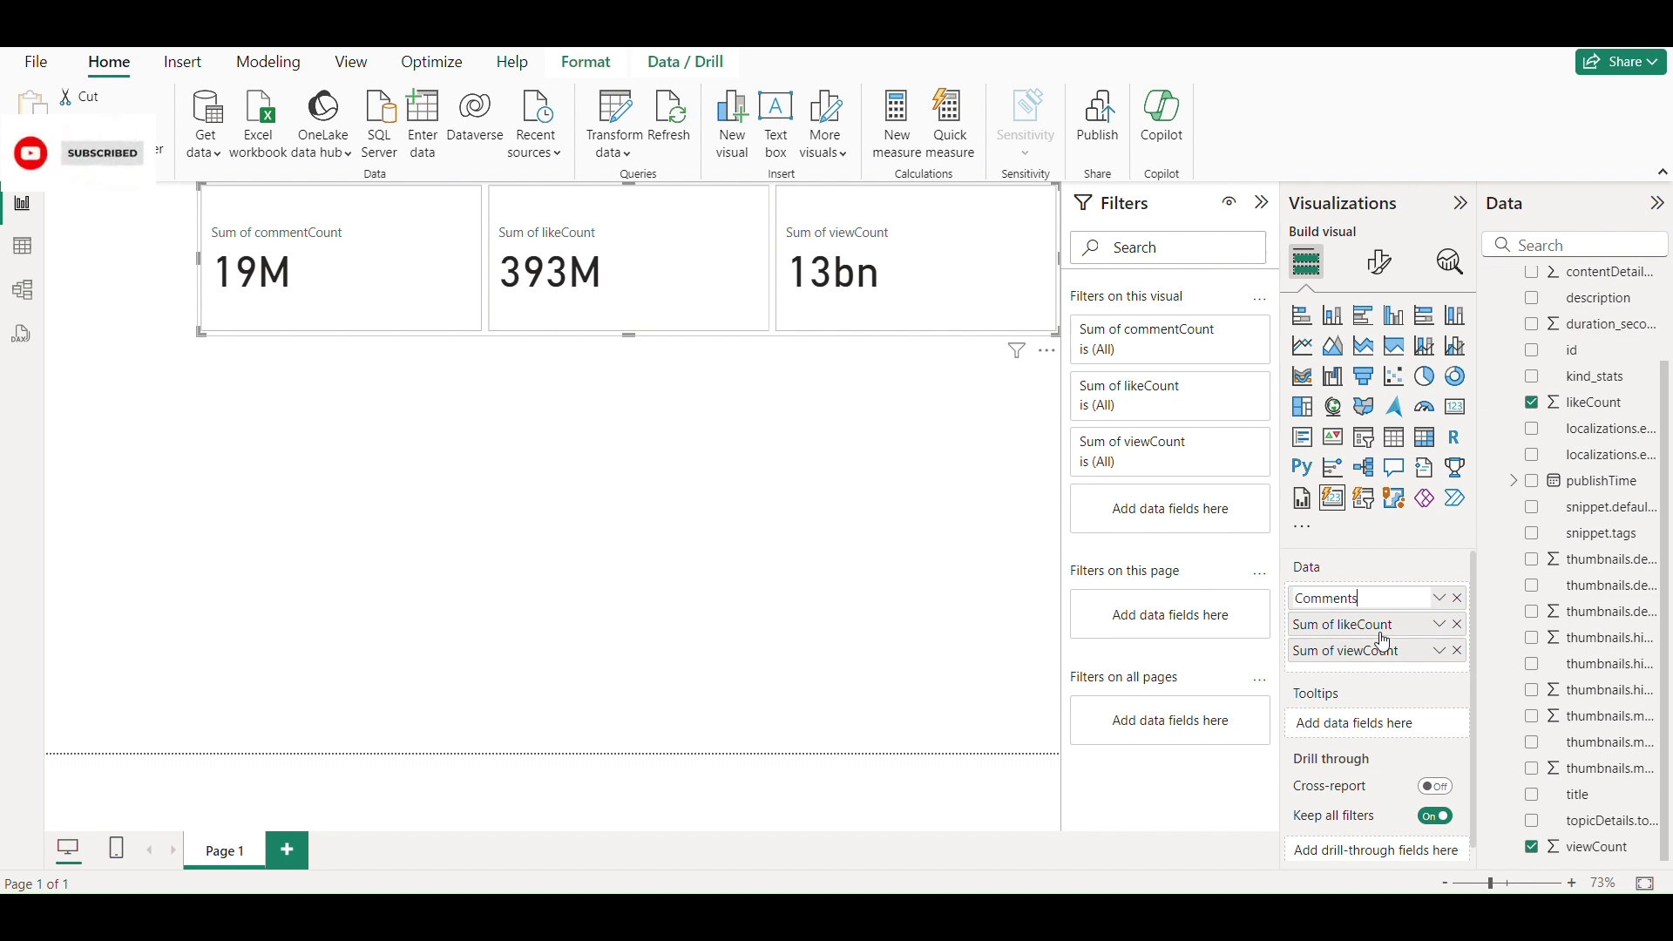
pyautogui.write('mments')
pyautogui.press('Return')
# Rename the likeCount and viewCount fields to Likes and Views for this visual
pyautogui.click(1440, 625)
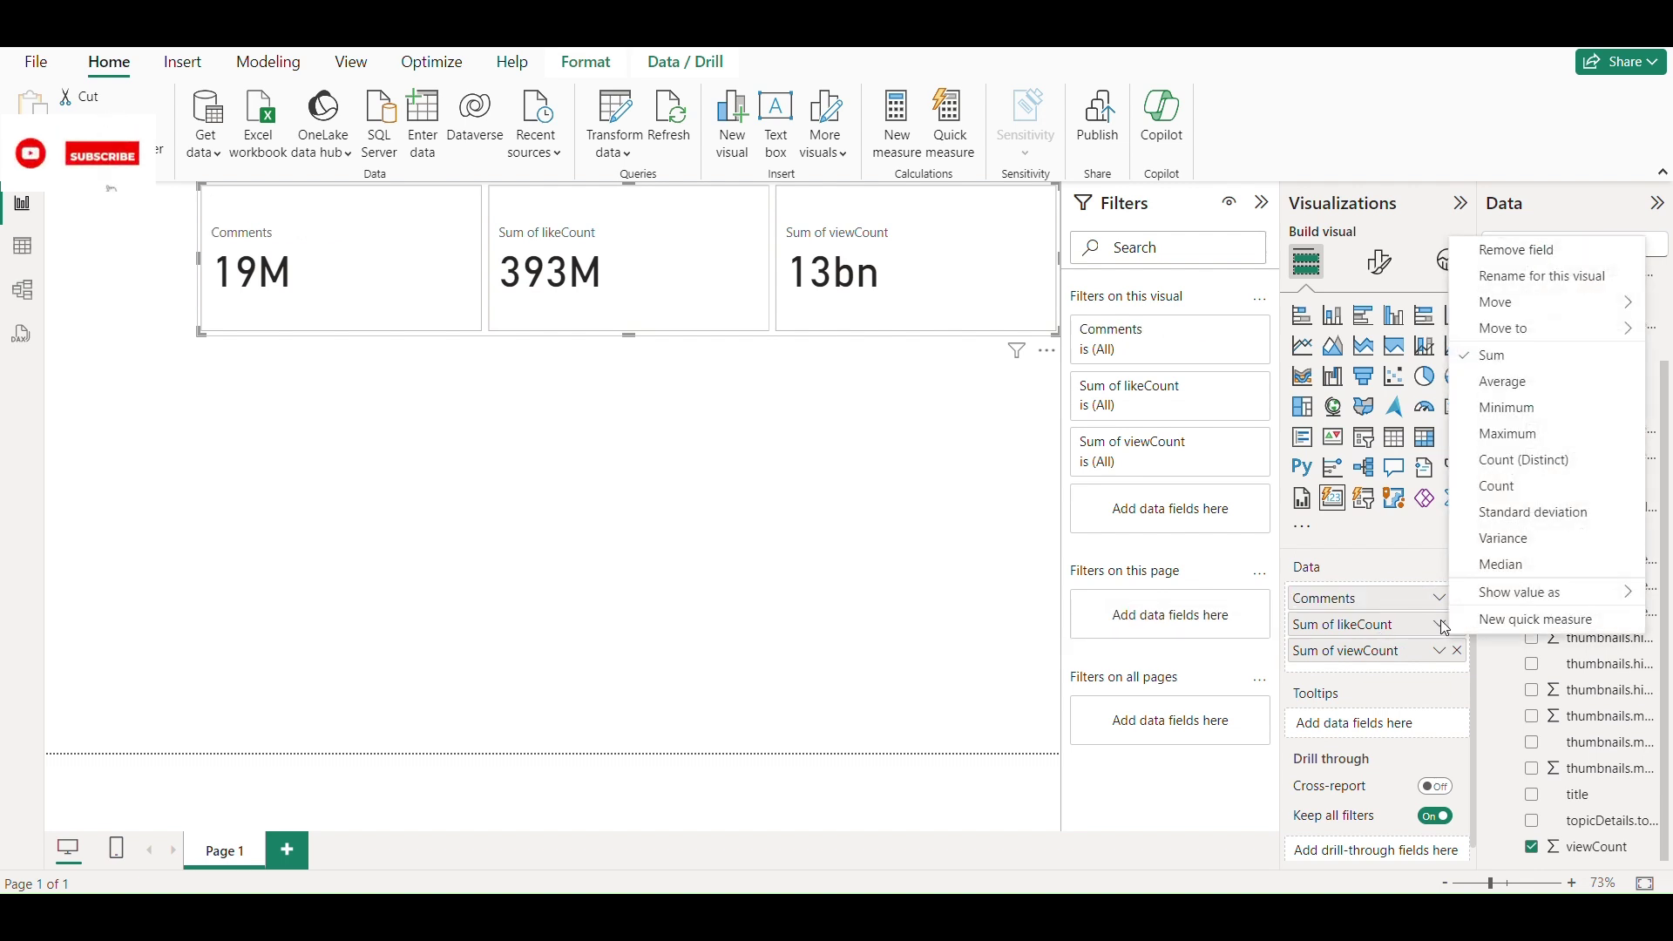
pyautogui.click(1514, 278)
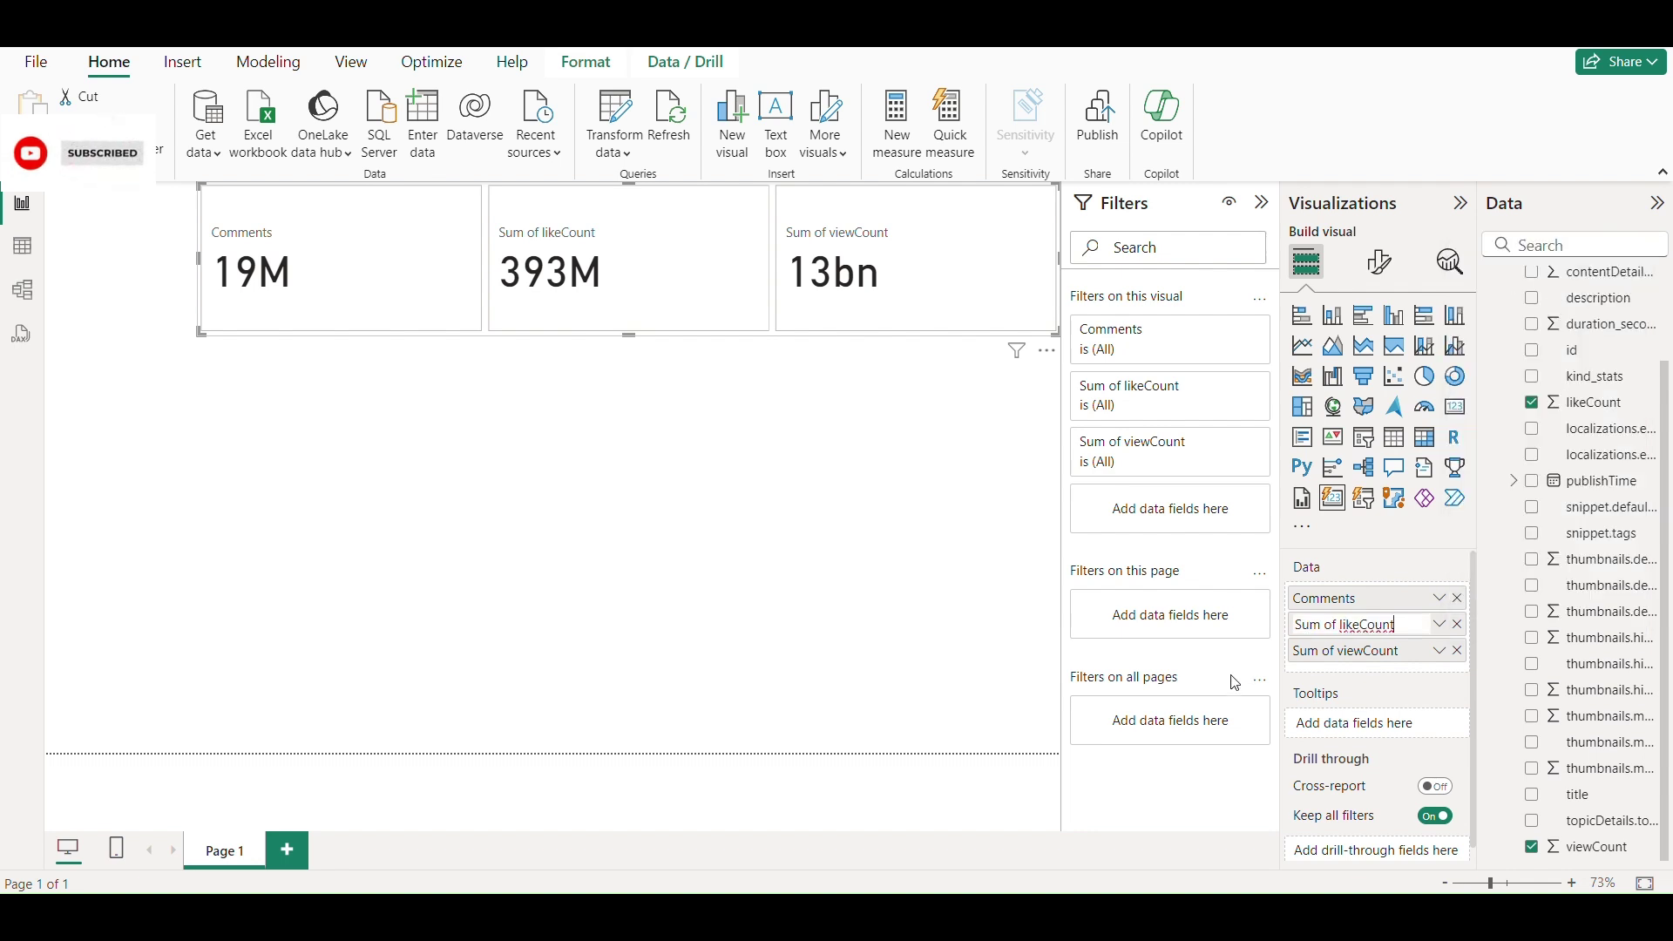
pyautogui.write('Likes')
pyautogui.press('Return')
pyautogui.click(1440, 651)
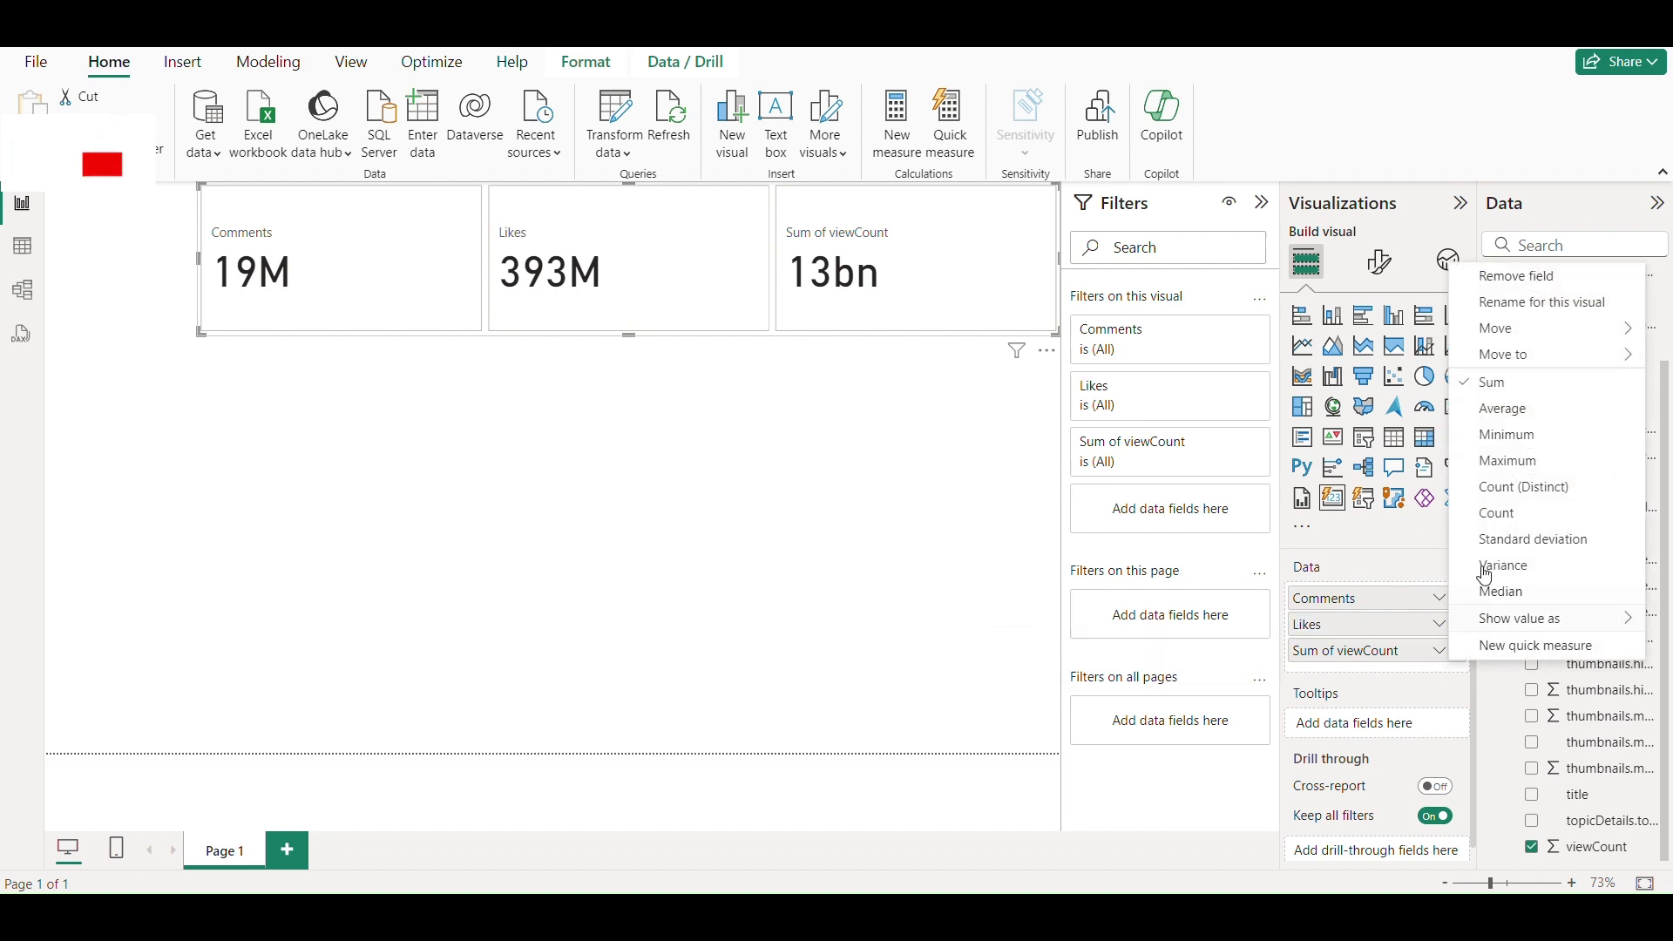
pyautogui.click(1536, 302)
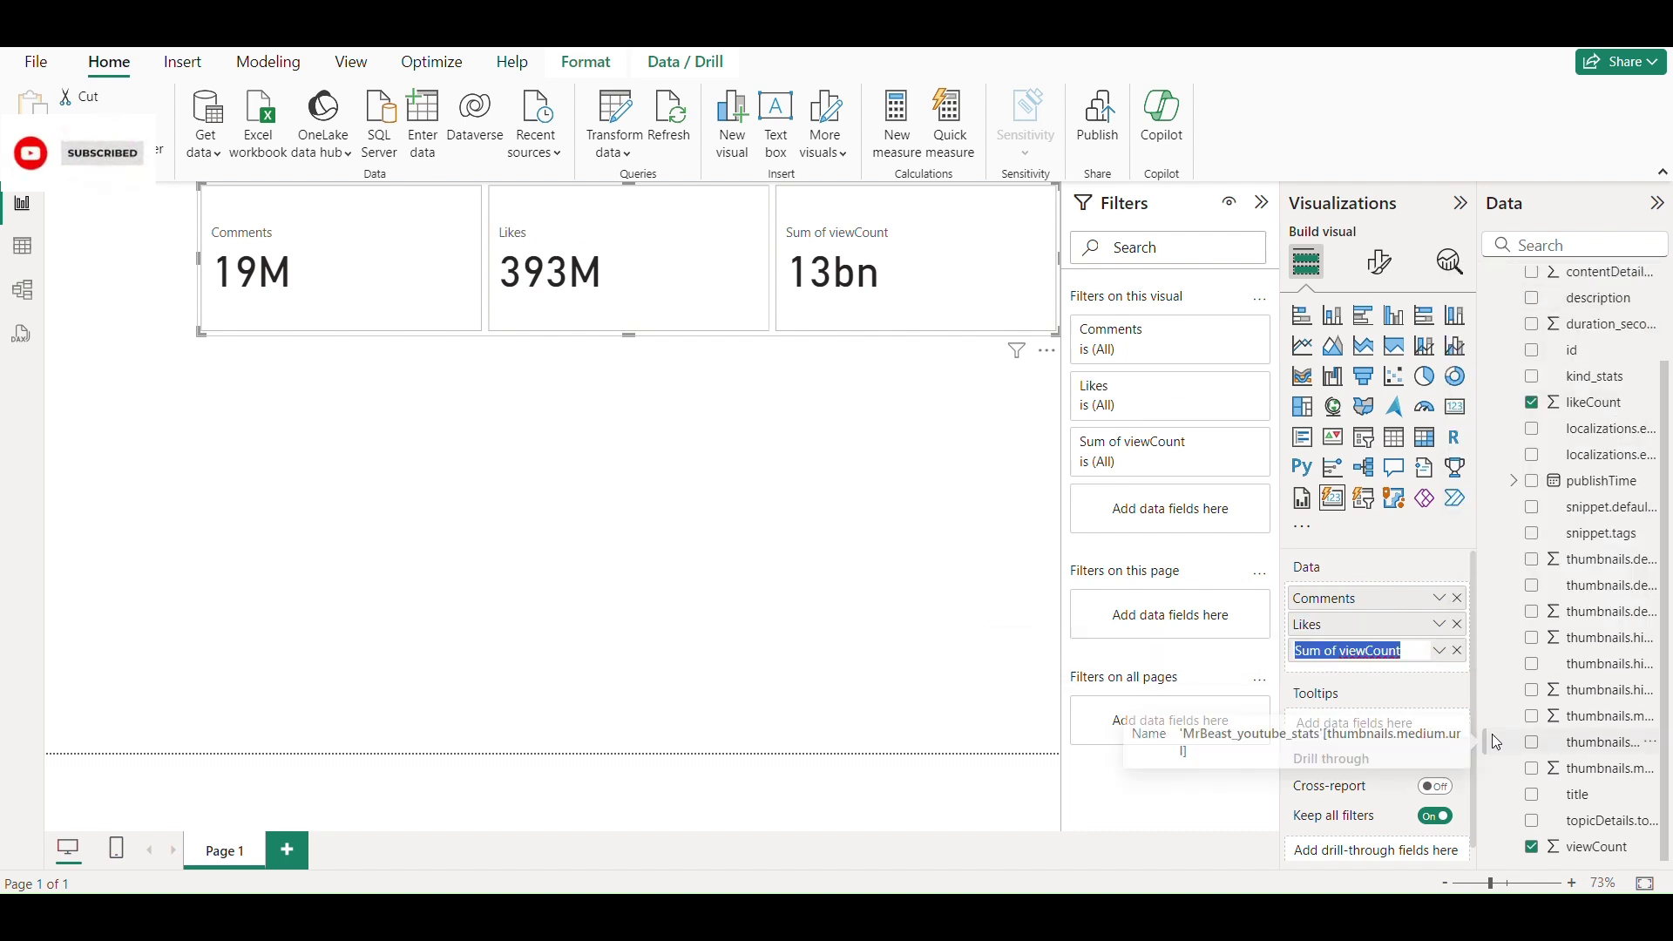
pyautogui.write('Views')
pyautogui.press('Return')
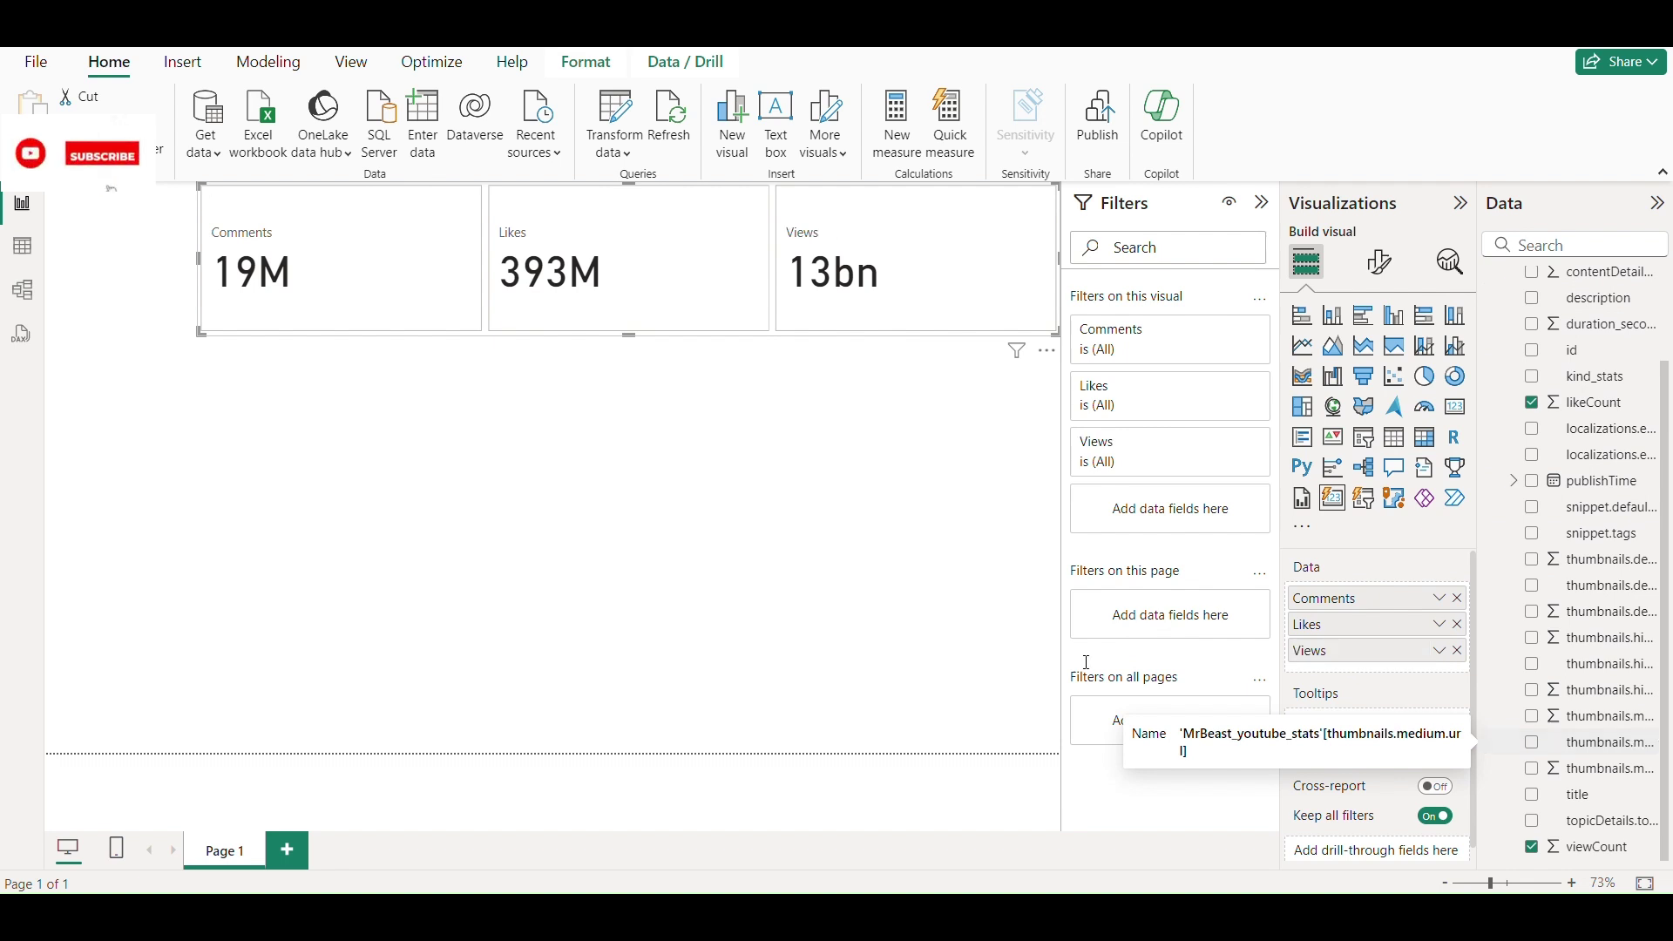
# Give the Comments card the Comment icon image without a fixed image size
pyautogui.click(1380, 265)
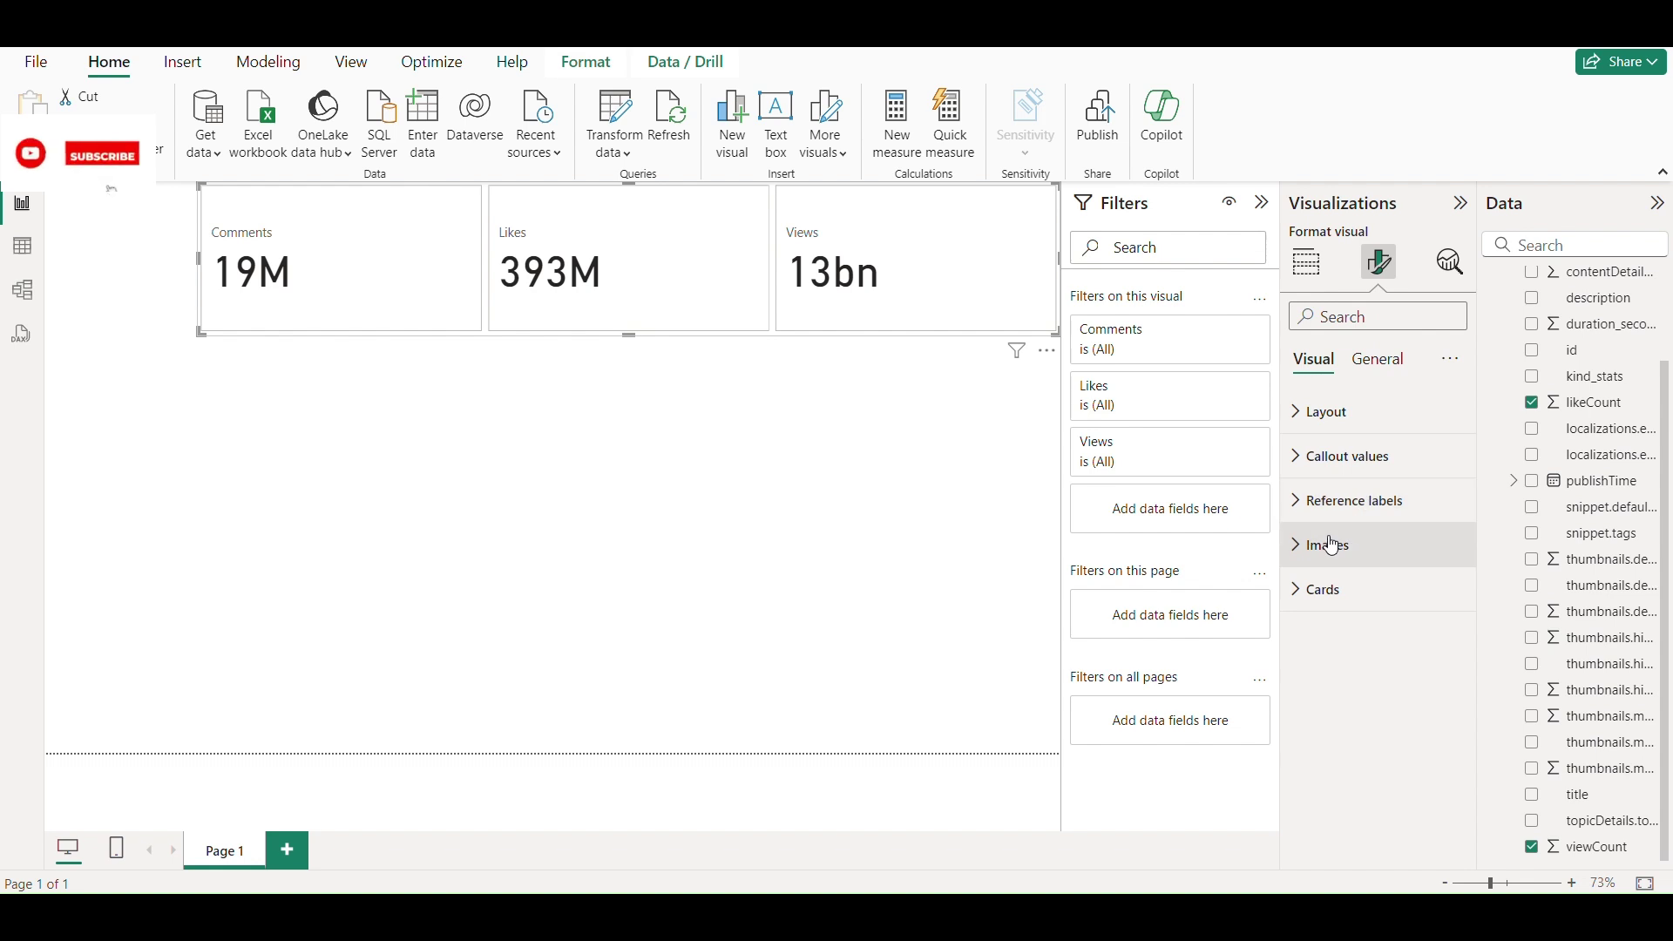
pyautogui.click(1304, 549)
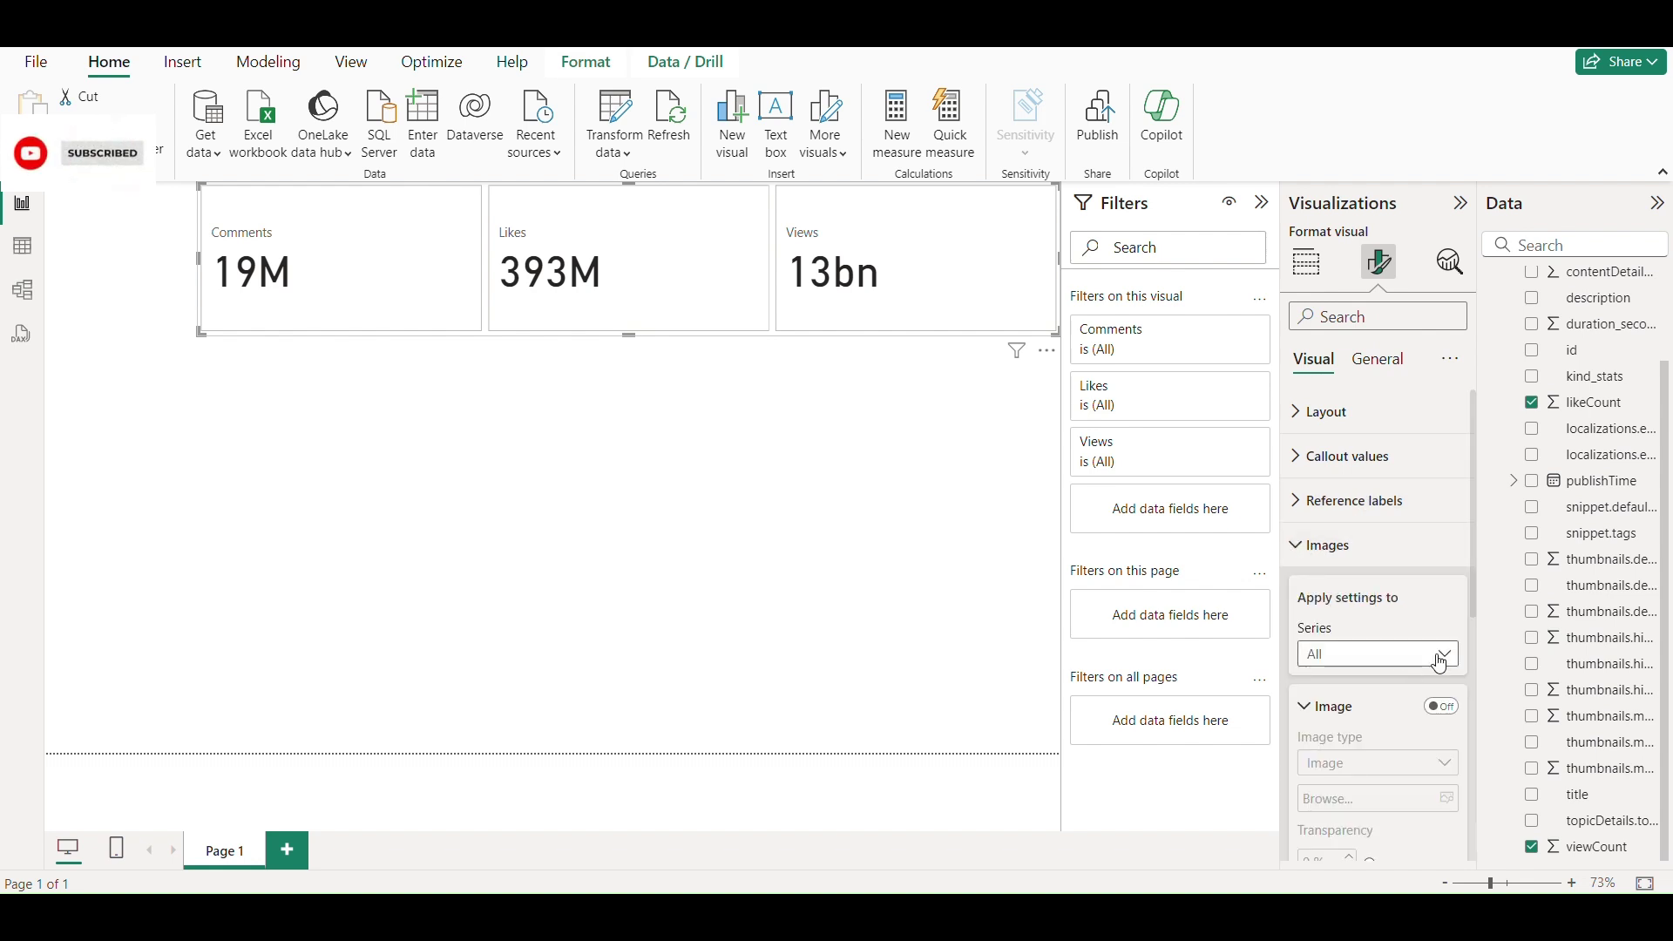
pyautogui.click(1440, 664)
pyautogui.click(1352, 696)
pyautogui.scroll(-2, 1429, 689)
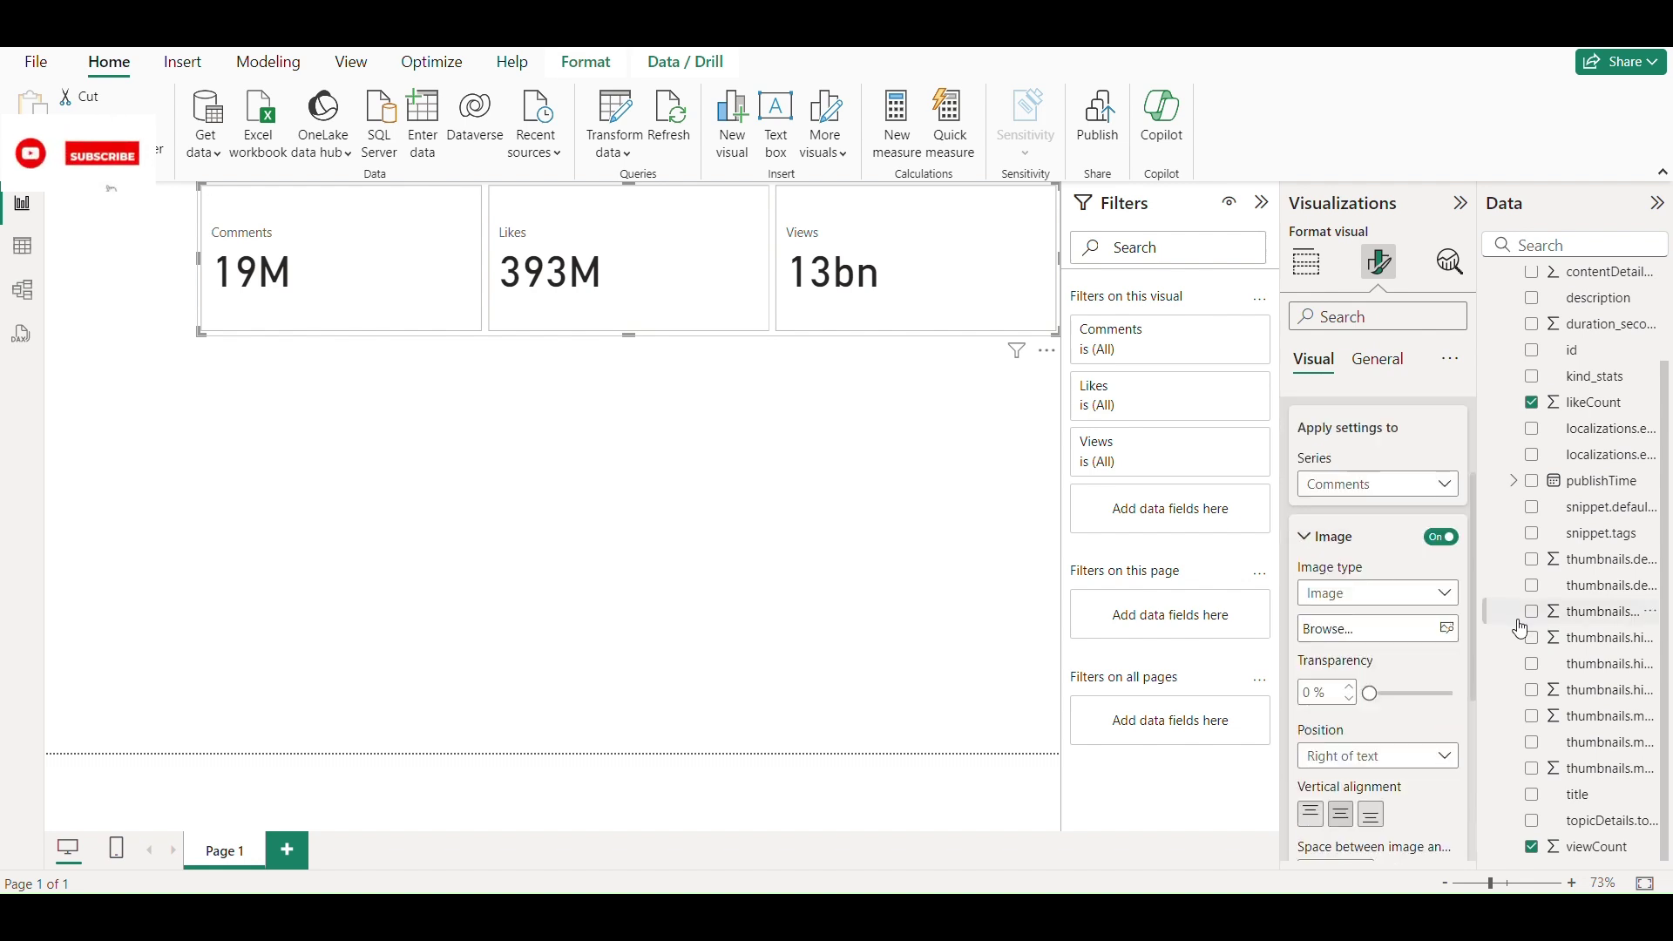
pyautogui.click(1449, 629)
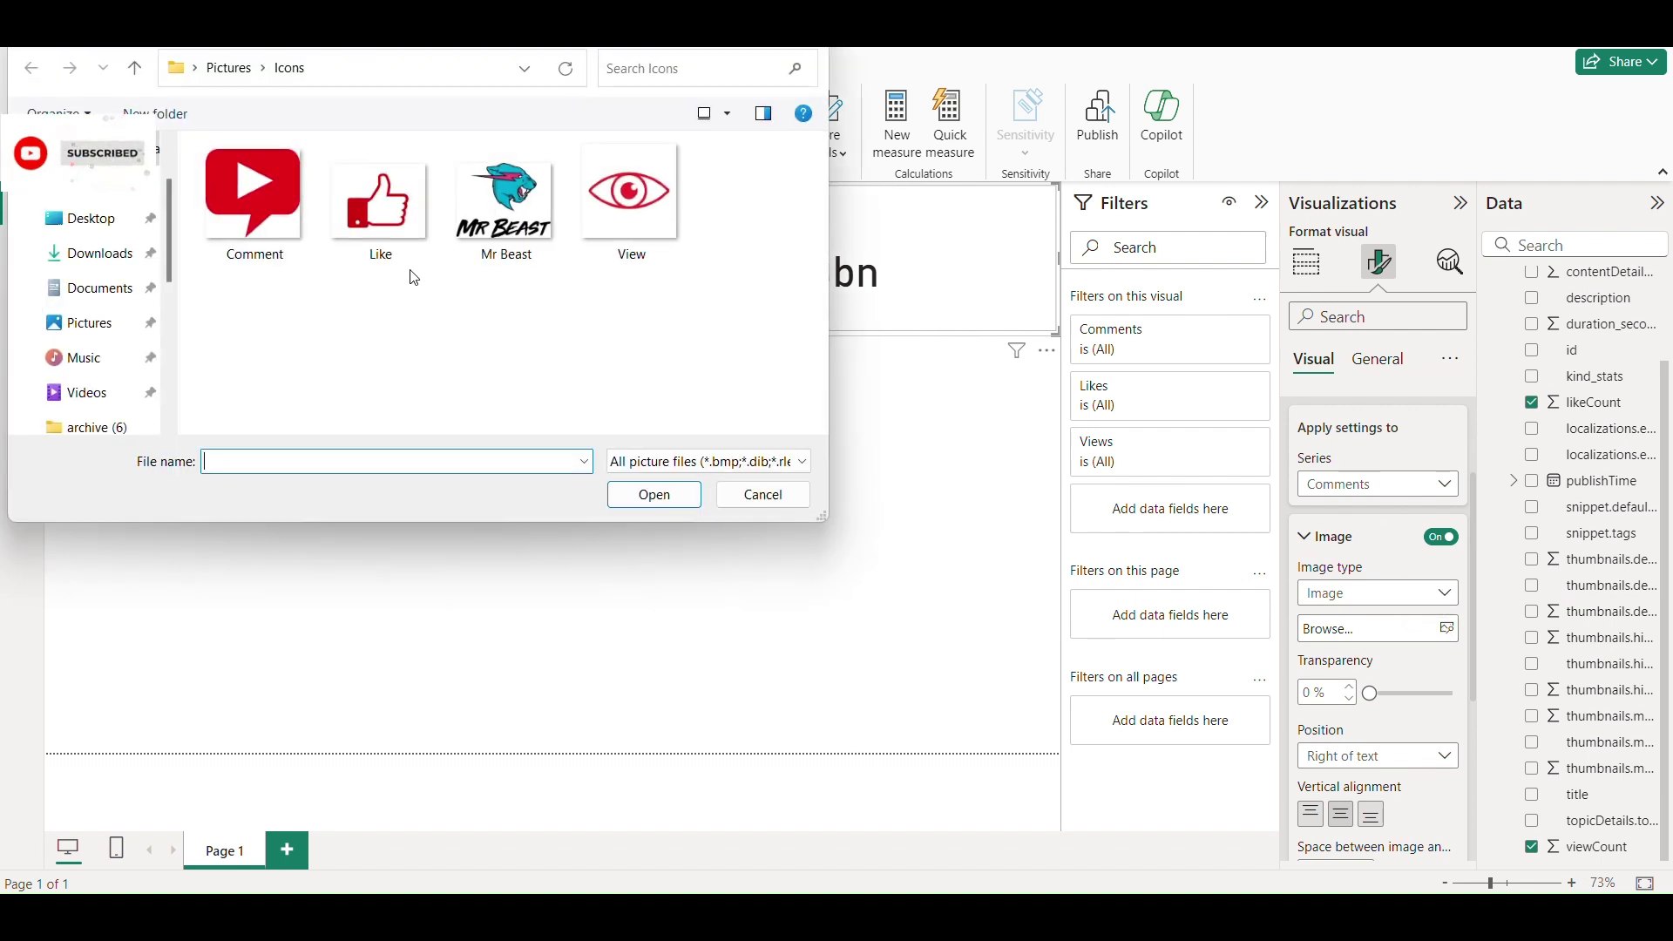
pyautogui.doubleClick(299, 230)
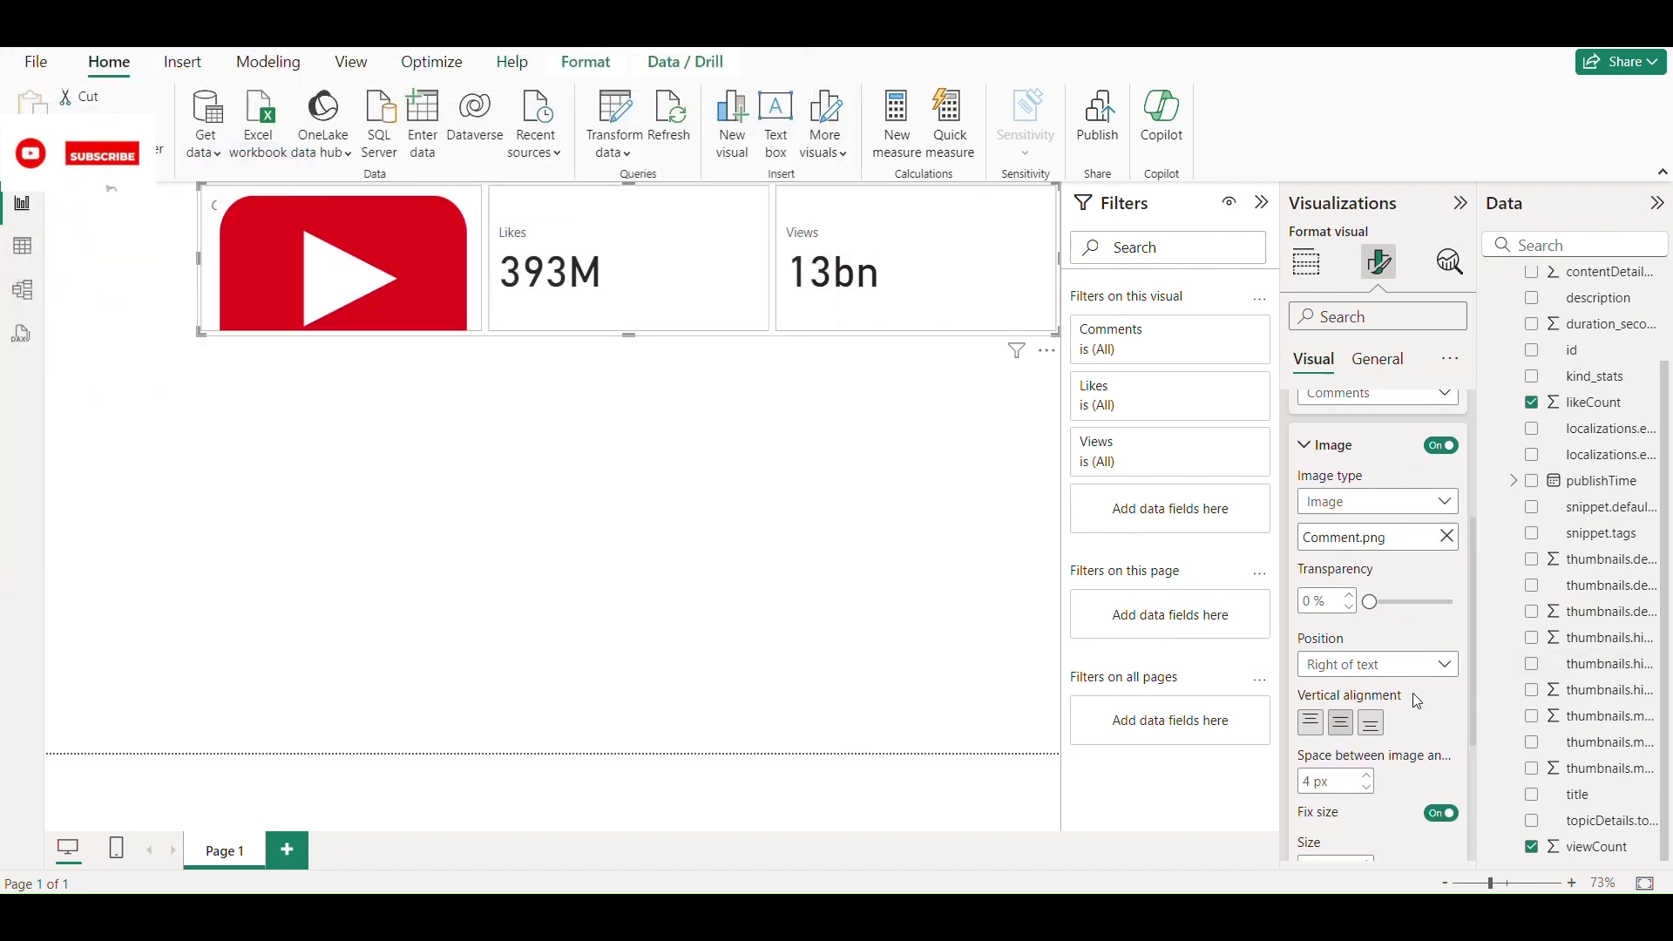
pyautogui.scroll(-2, 1416, 697)
pyautogui.click(1439, 684)
# Give the Likes card the Like icon image
pyautogui.scroll(2, 1412, 523)
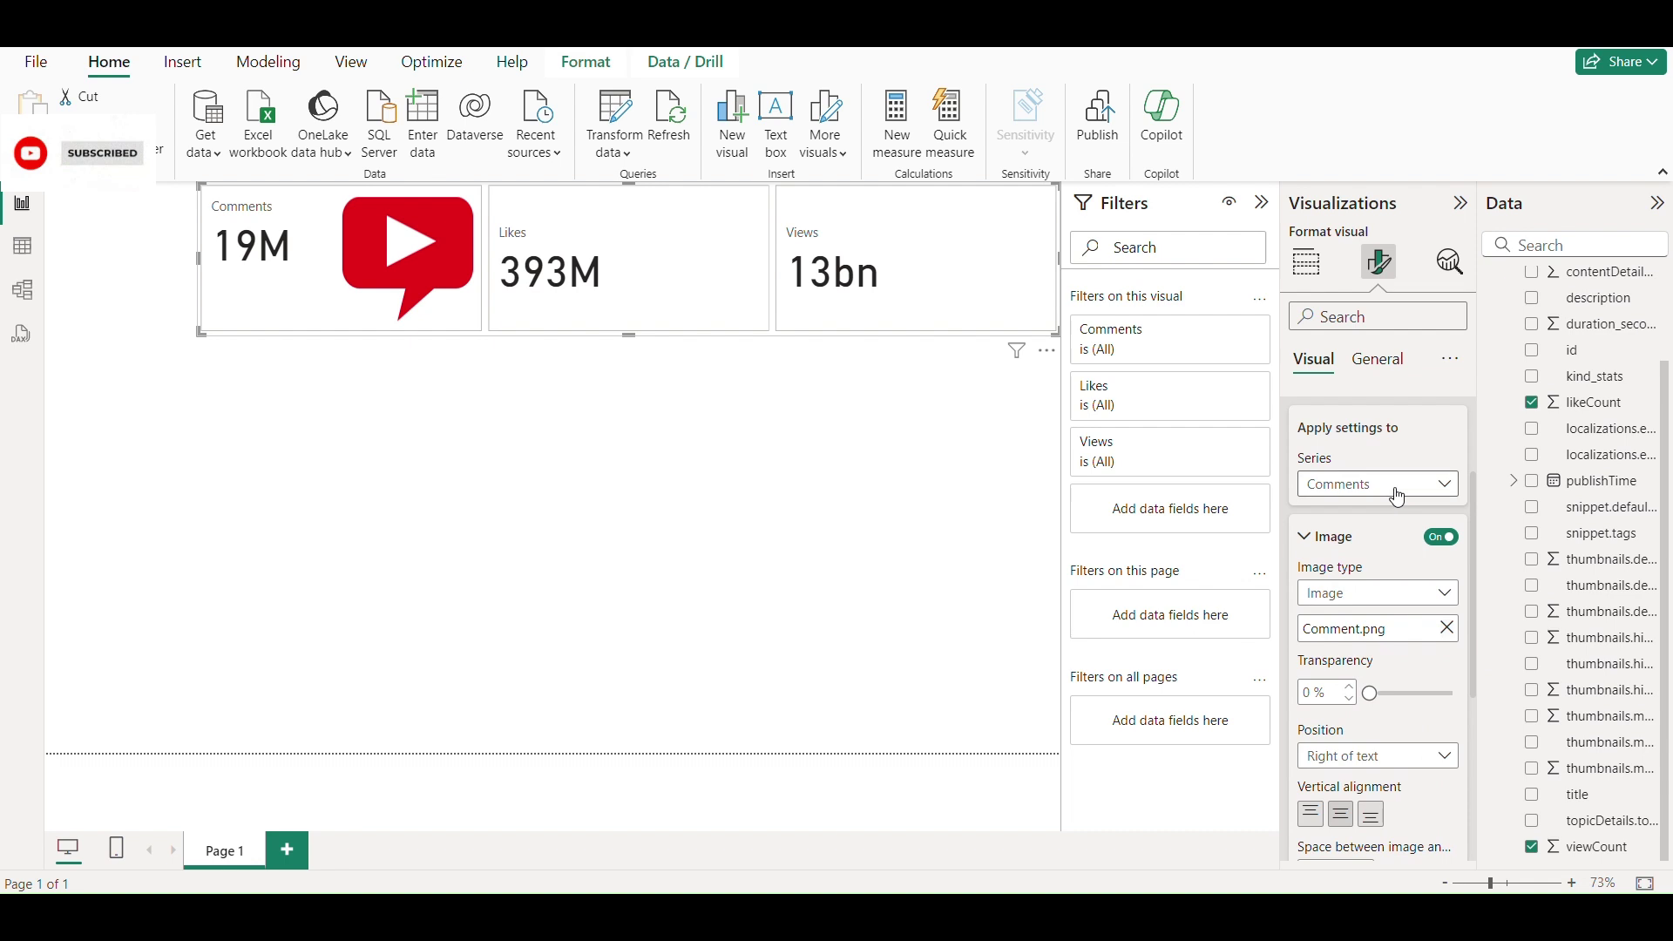
pyautogui.click(1398, 496)
pyautogui.click(1382, 560)
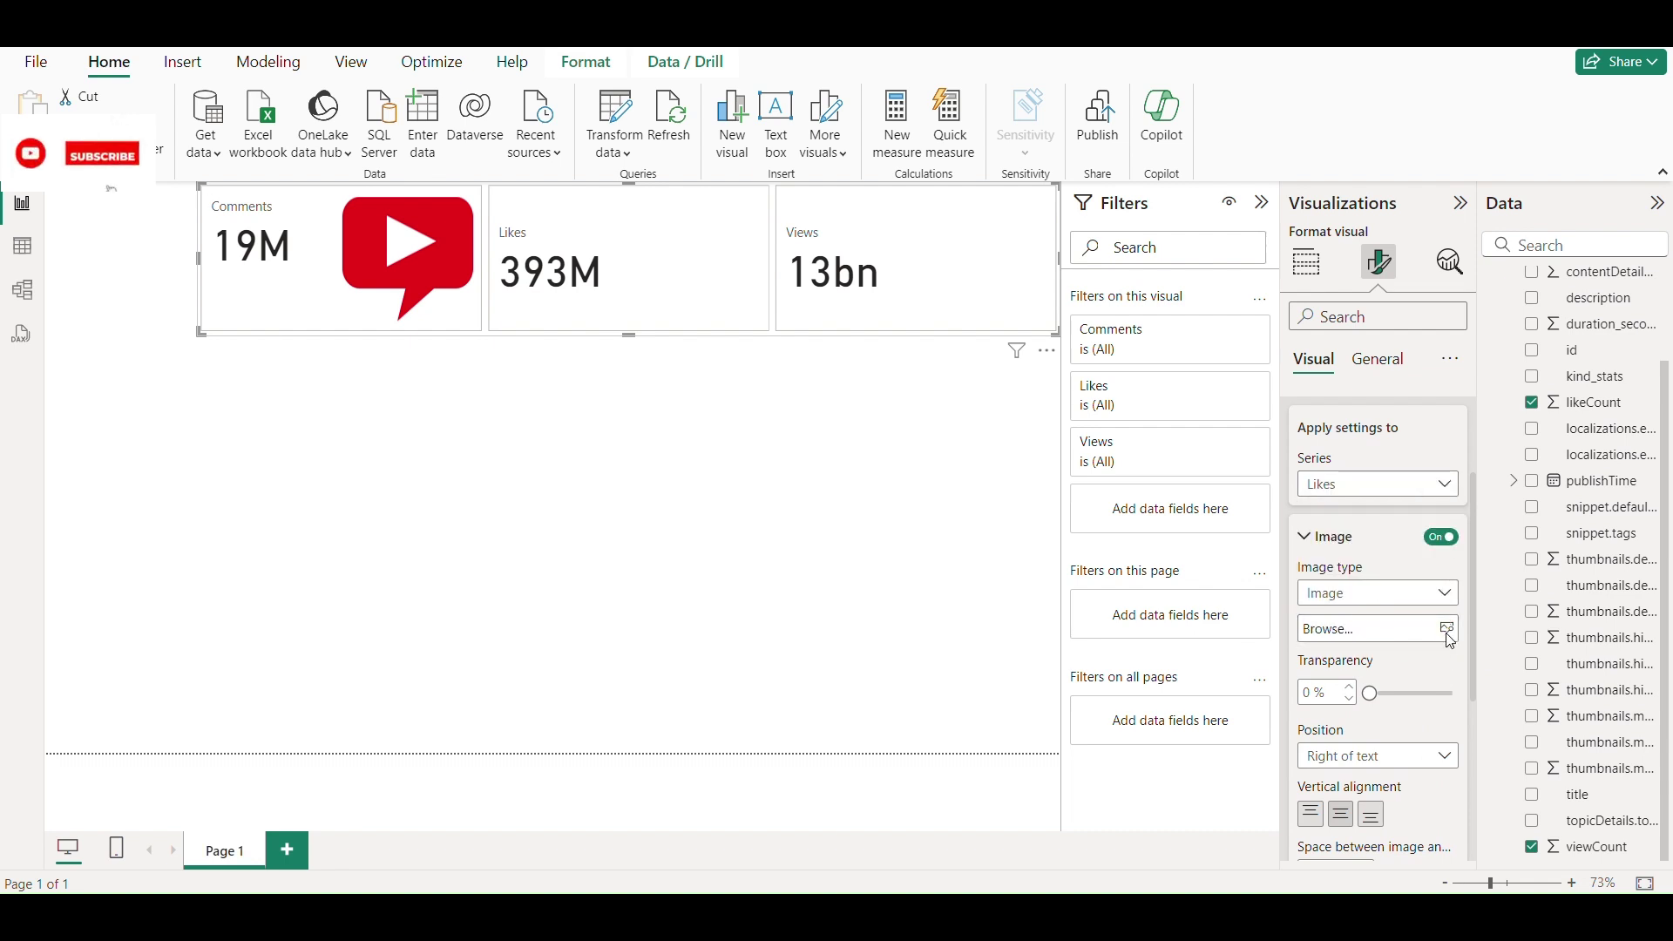
pyautogui.click(1448, 630)
pyautogui.doubleClick(374, 206)
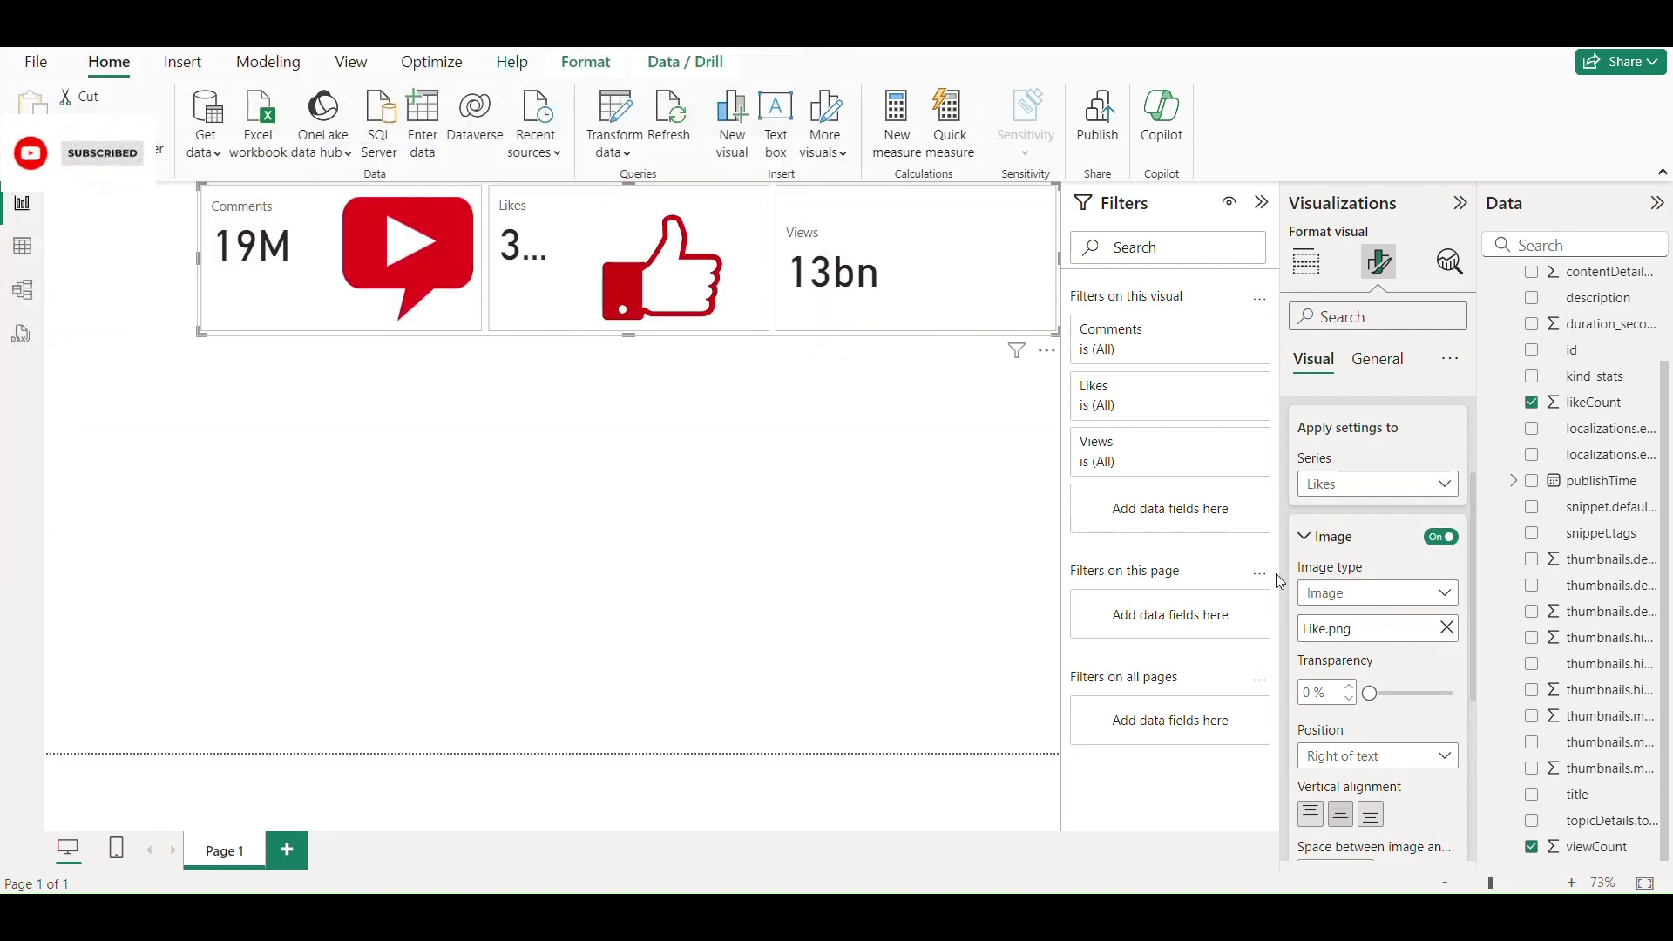
pyautogui.scroll(-4, 1429, 645)
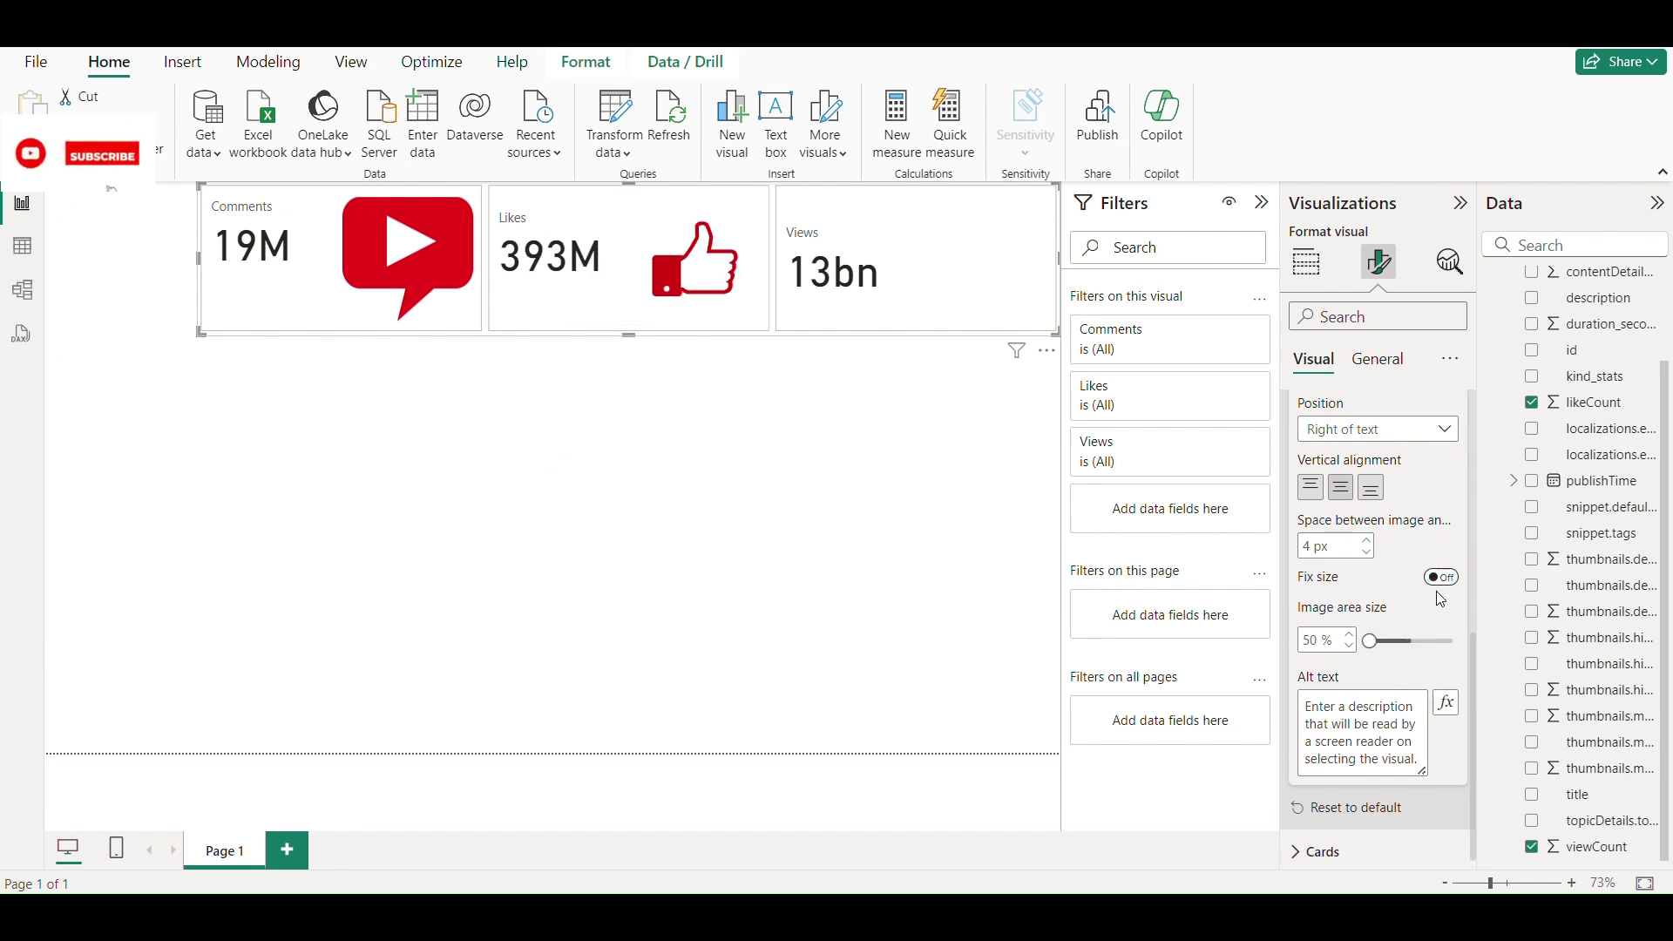
# Give the Views card the View icon image without a fixed image size
pyautogui.scroll(4, 1430, 584)
pyautogui.click(1378, 483)
pyautogui.click(1347, 589)
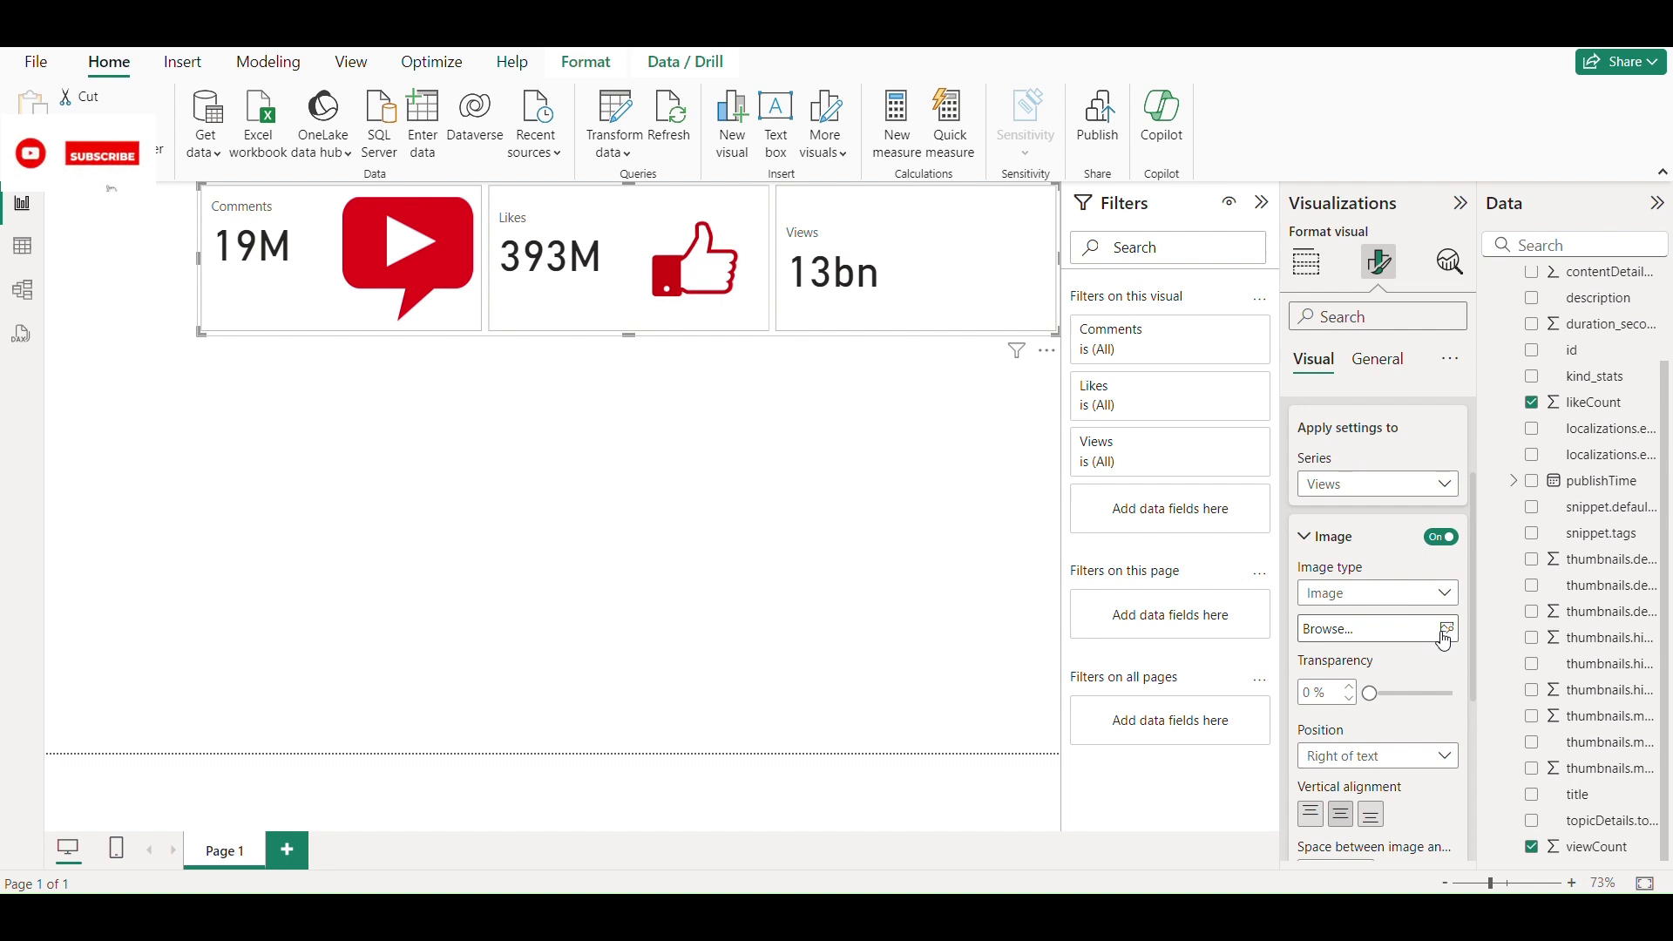
pyautogui.click(1448, 628)
pyautogui.doubleClick(617, 230)
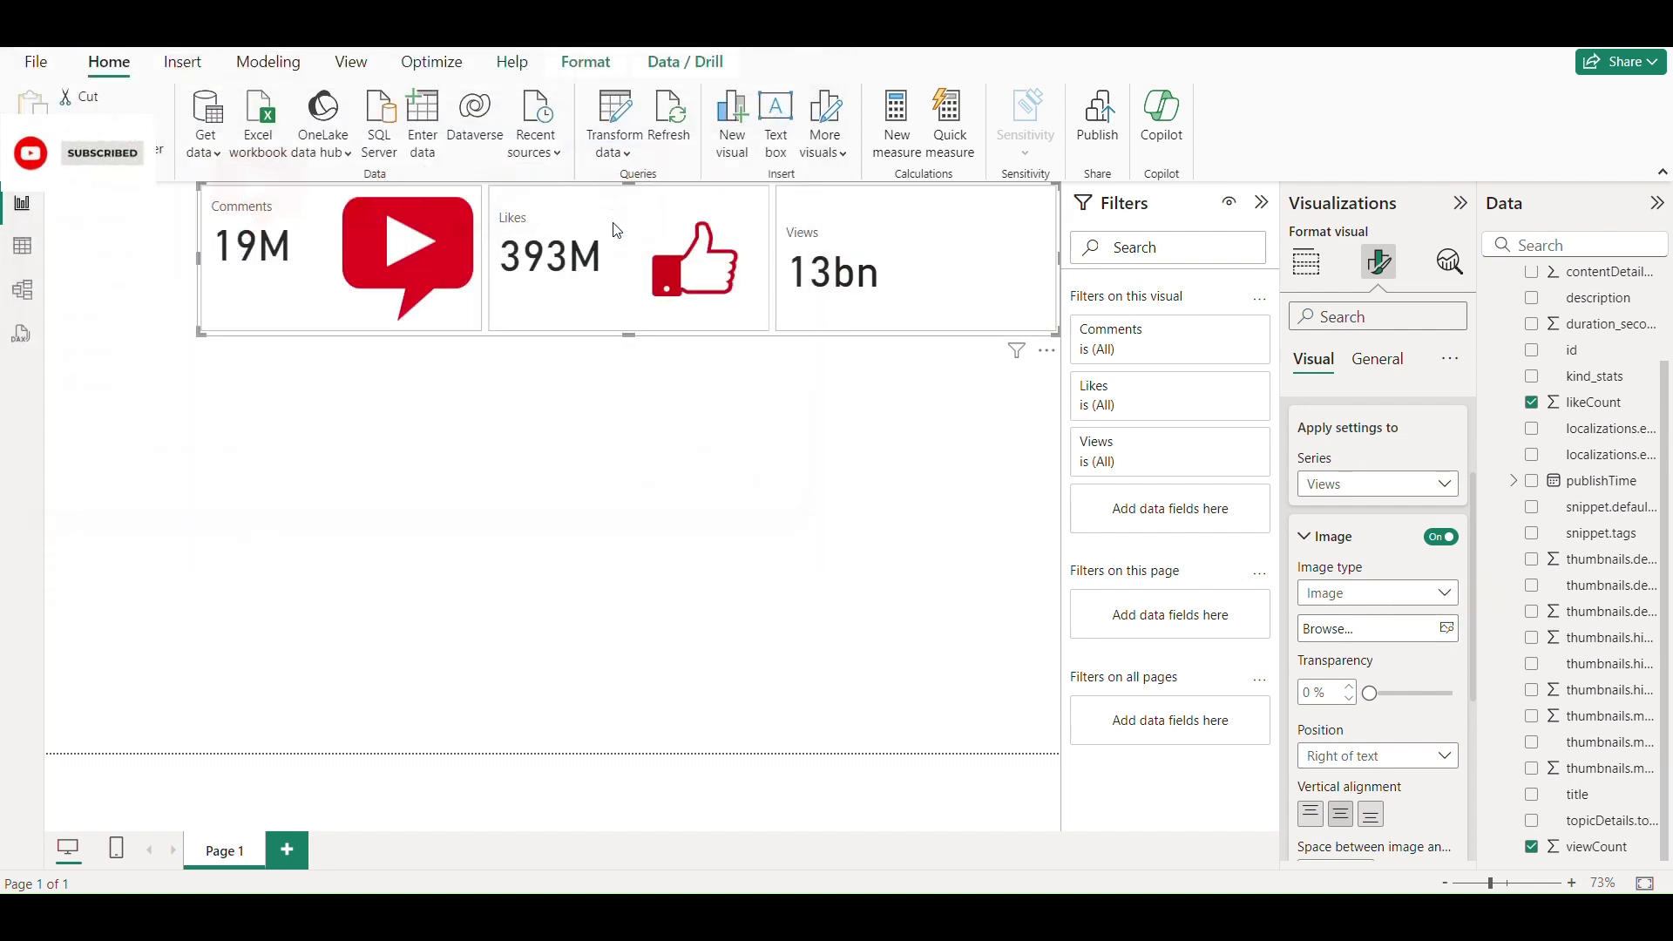
pyautogui.scroll(-1, 1436, 717)
pyautogui.scroll(-1, 1435, 717)
pyautogui.click(1442, 686)
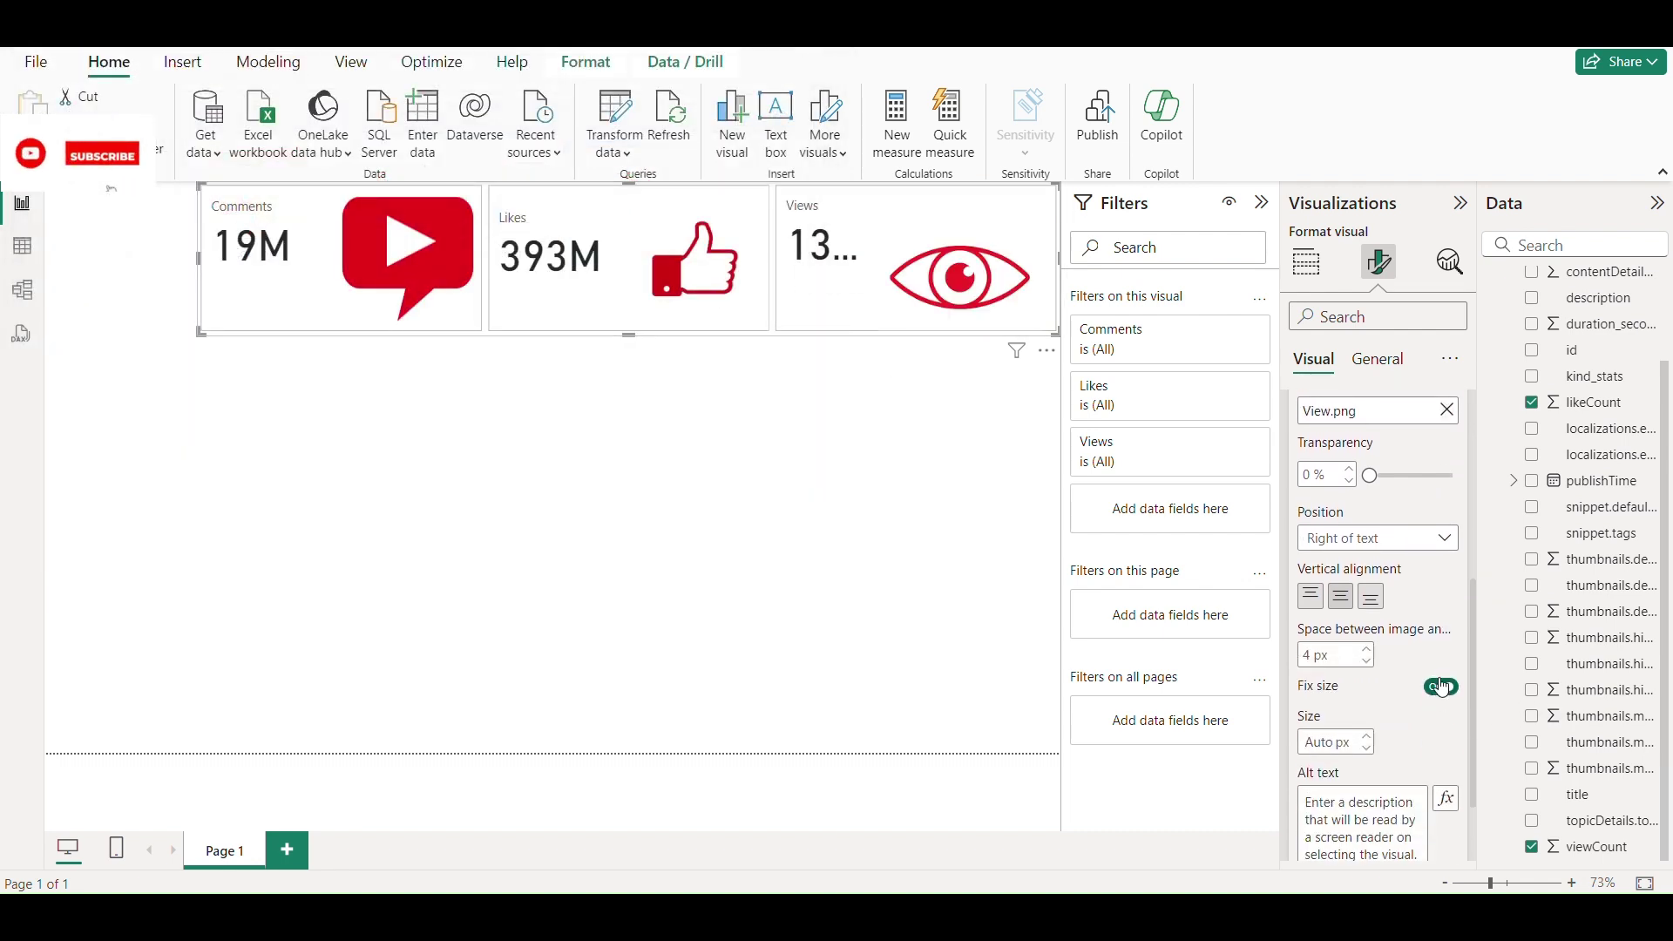
pyautogui.click(853, 478)
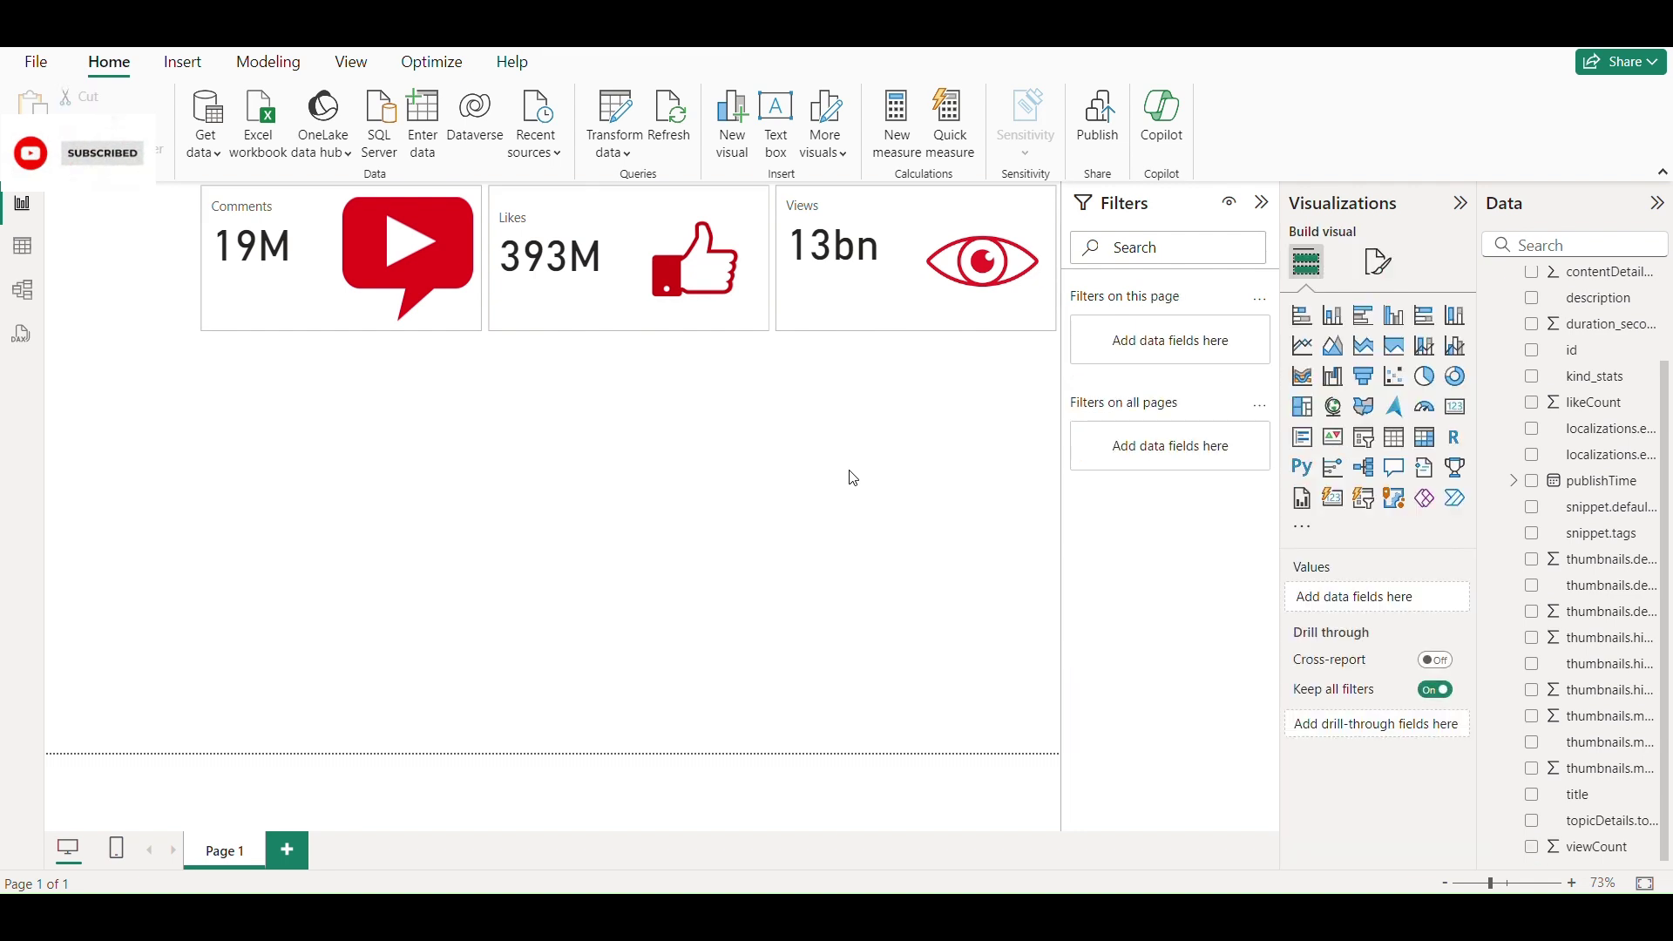
pyautogui.click(261, 300)
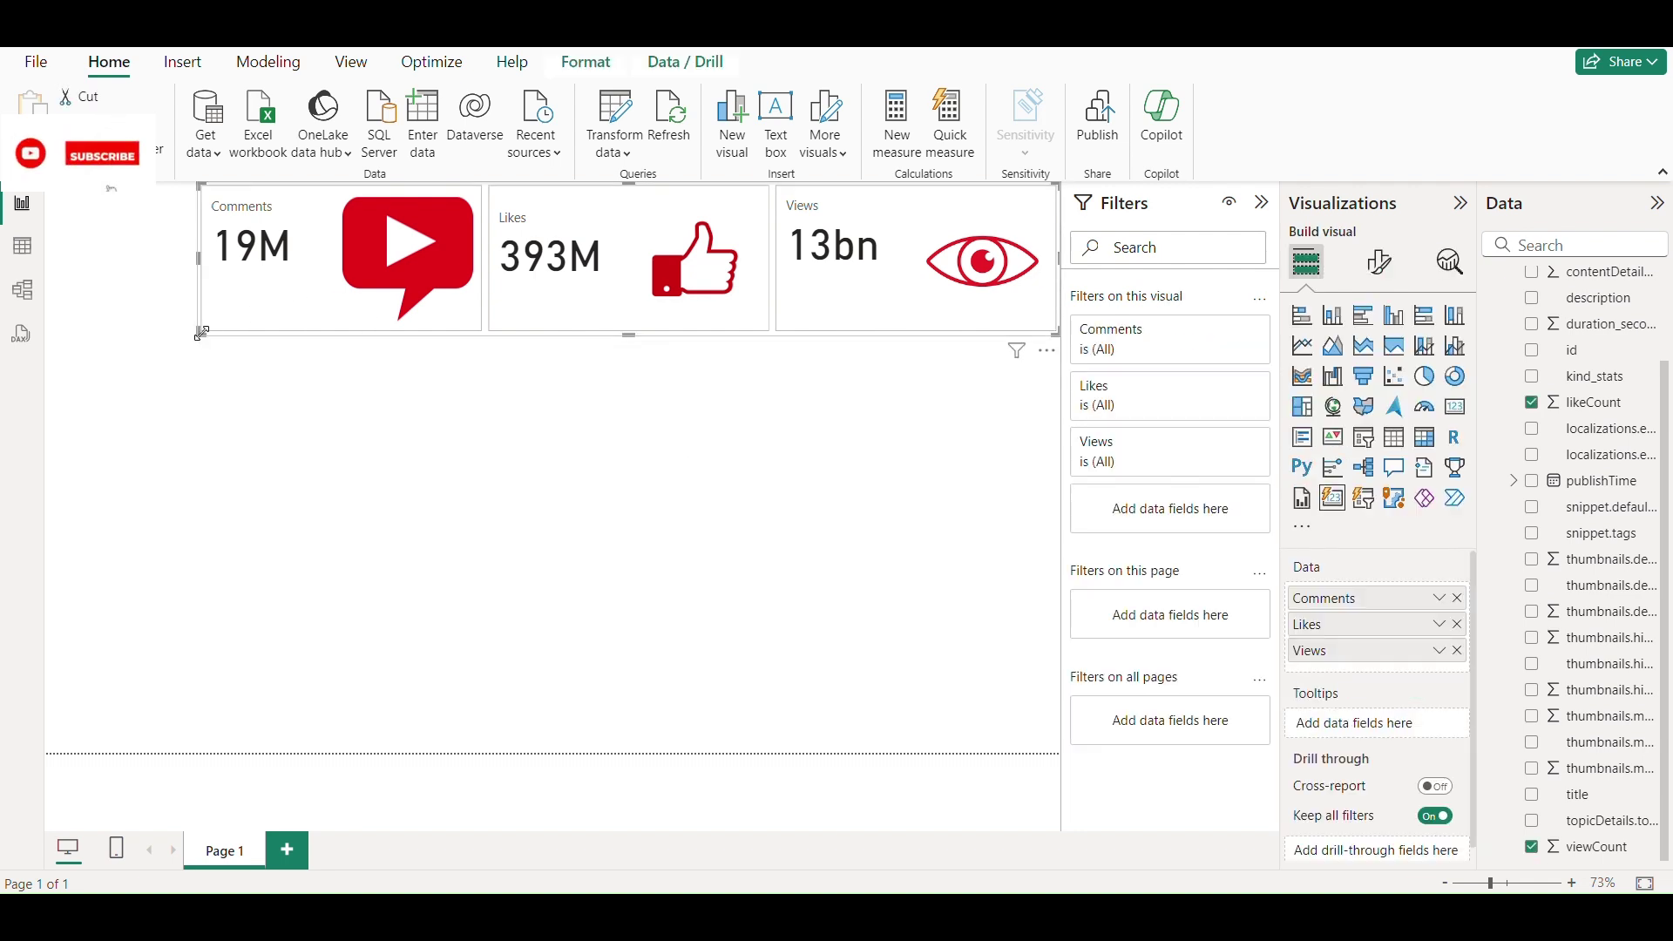
# Narrow the icon cards from the left and set the callout values font size to 30
pyautogui.moveTo(201, 332); pyautogui.dragTo(357, 338)
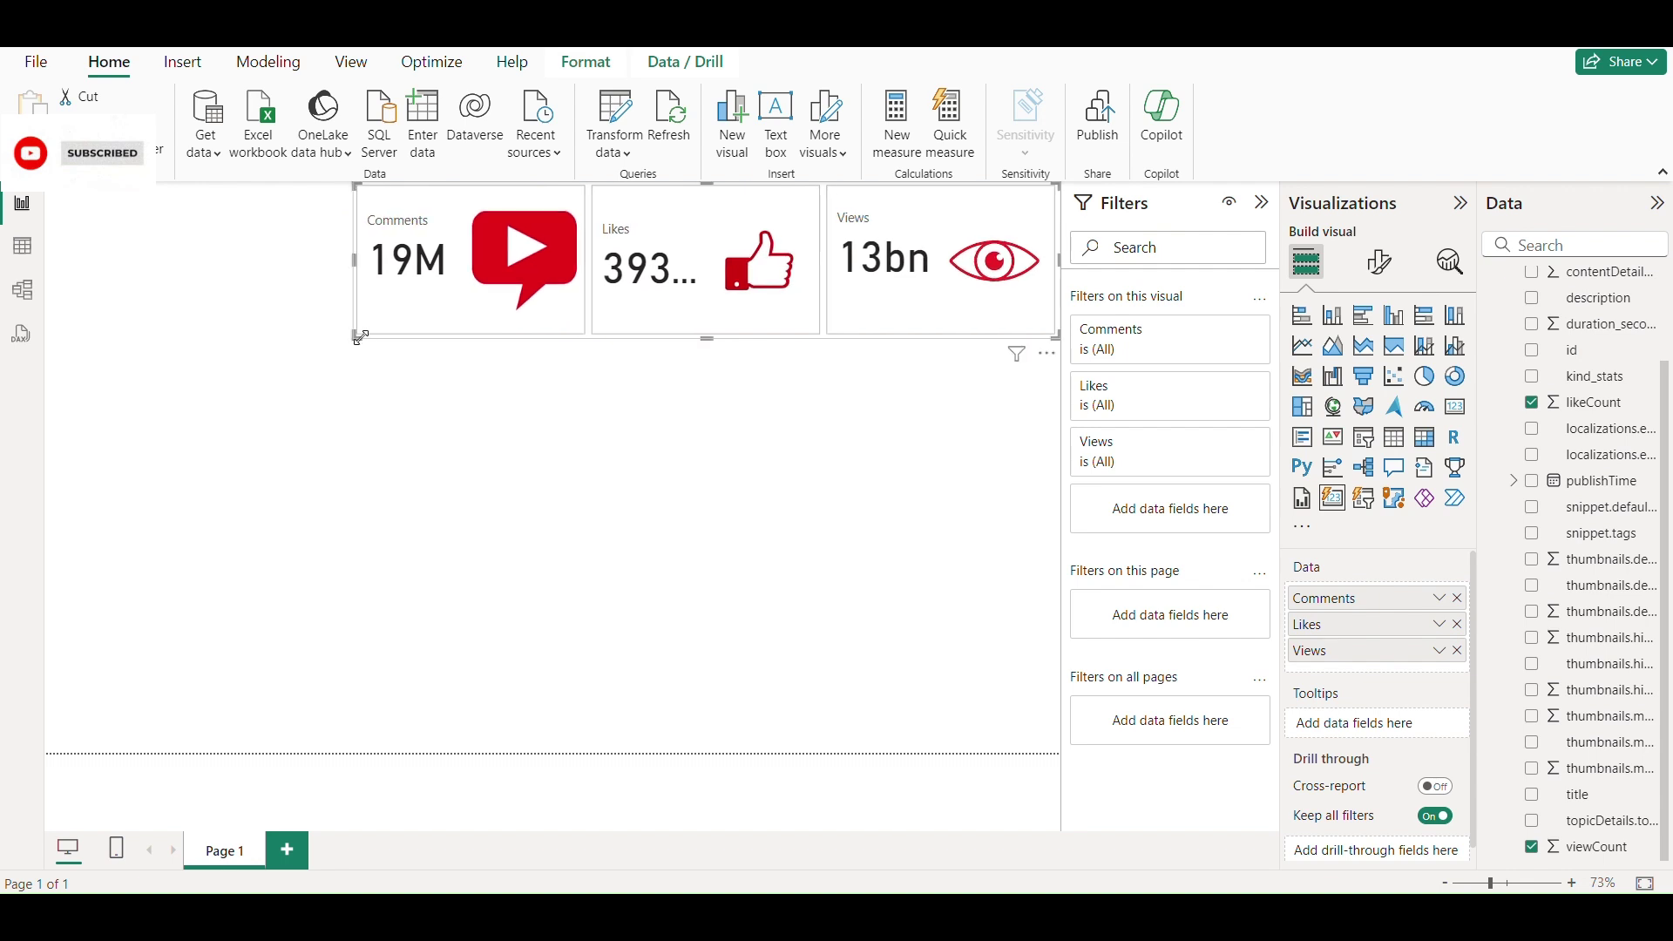
pyautogui.click(1380, 262)
pyautogui.click(1303, 456)
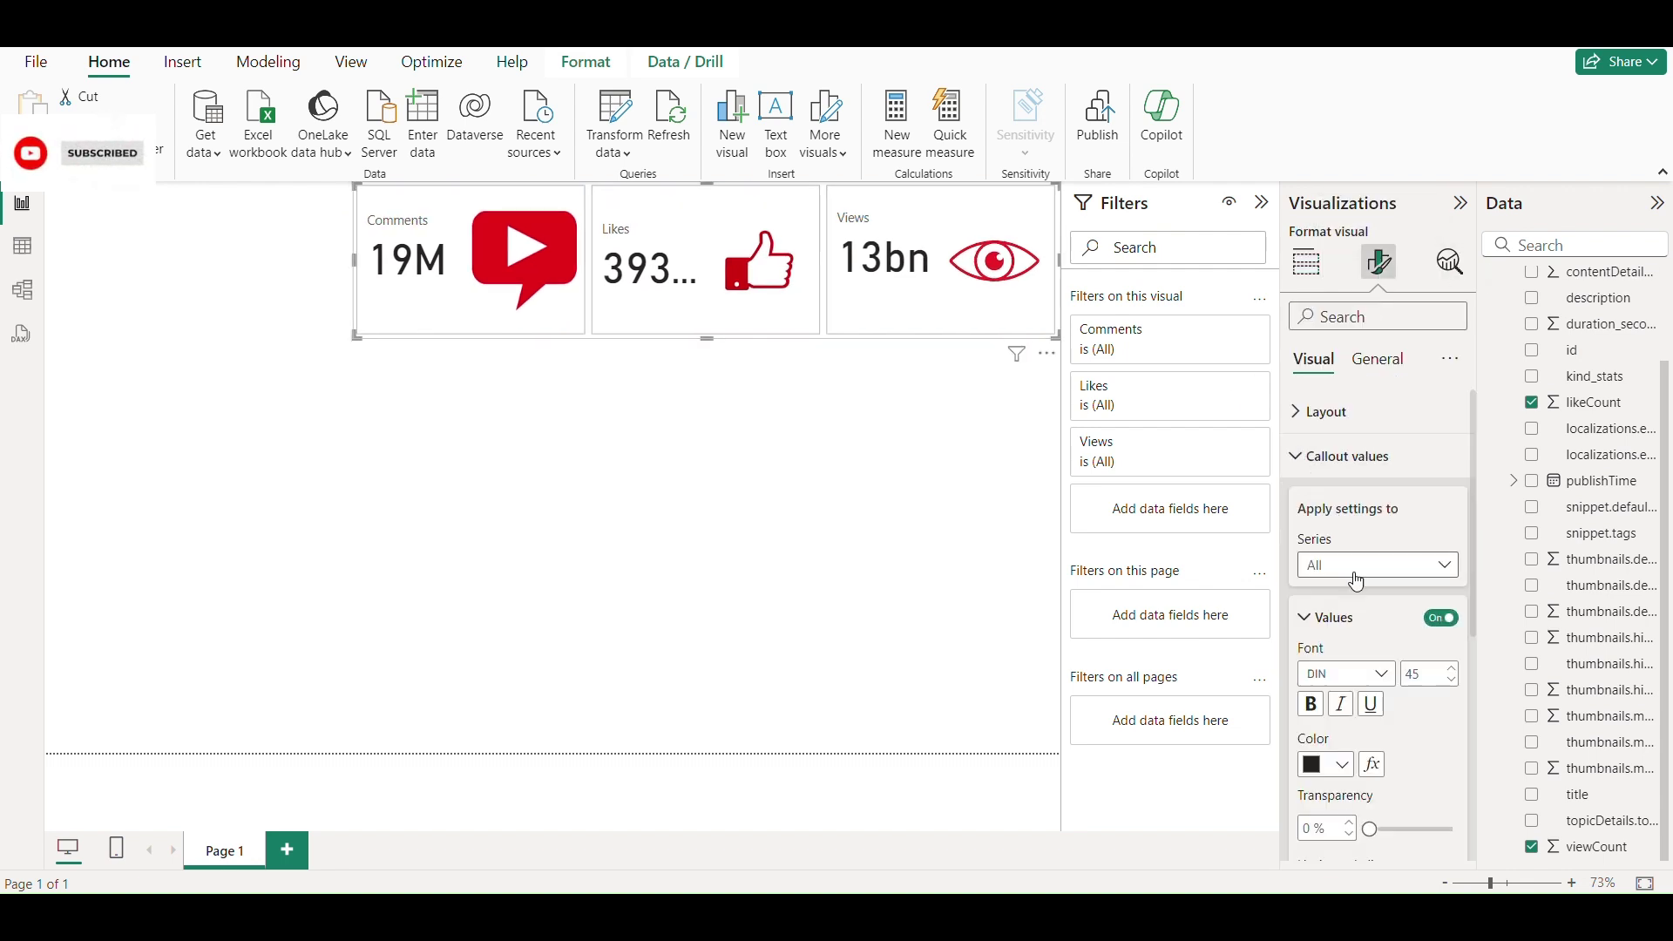
pyautogui.click(1429, 673)
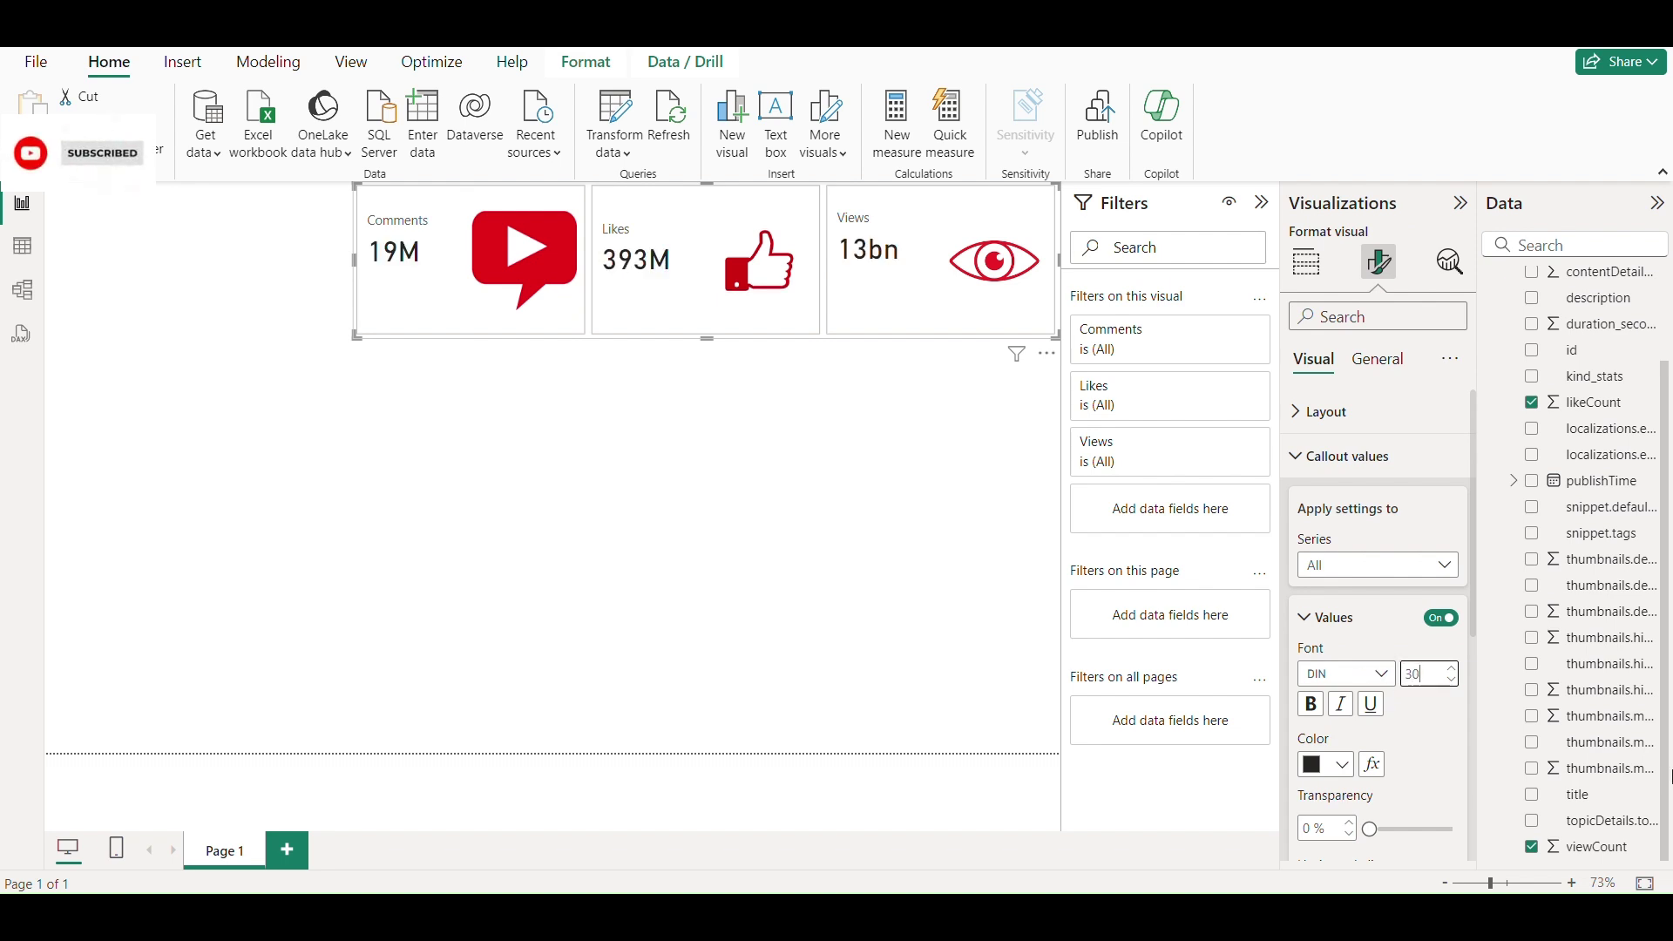
pyautogui.click(265, 263)
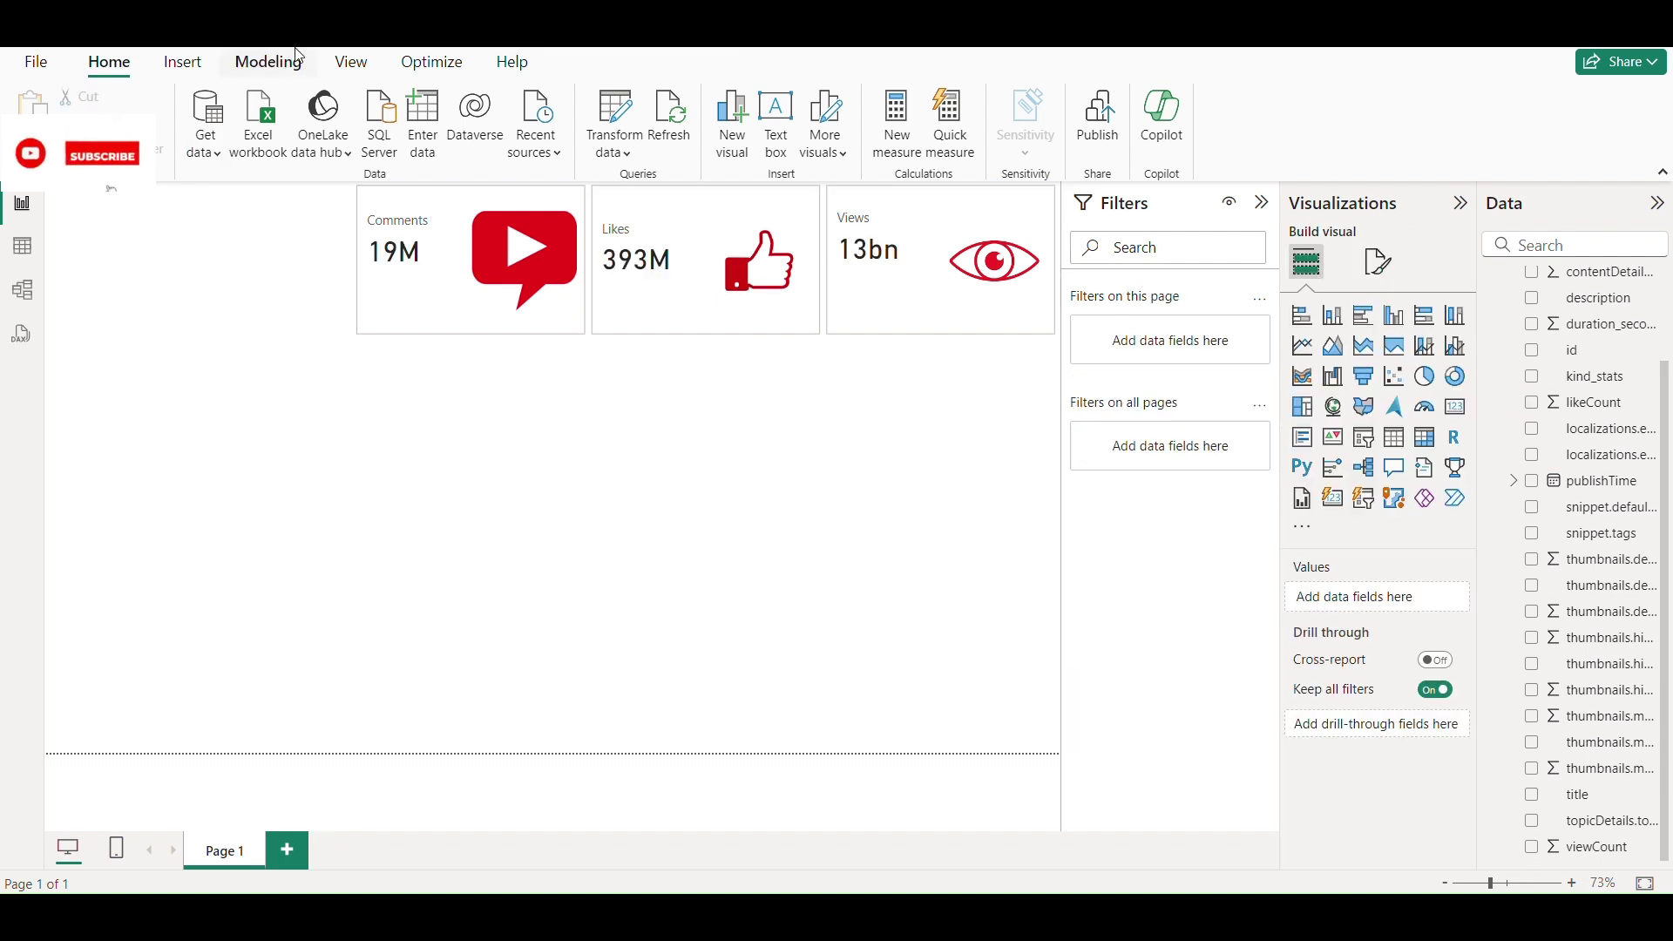
# Place the Mr Beast logo image at the top-left, resized, and widen the icon cards toward it
pyautogui.click(347, 68)
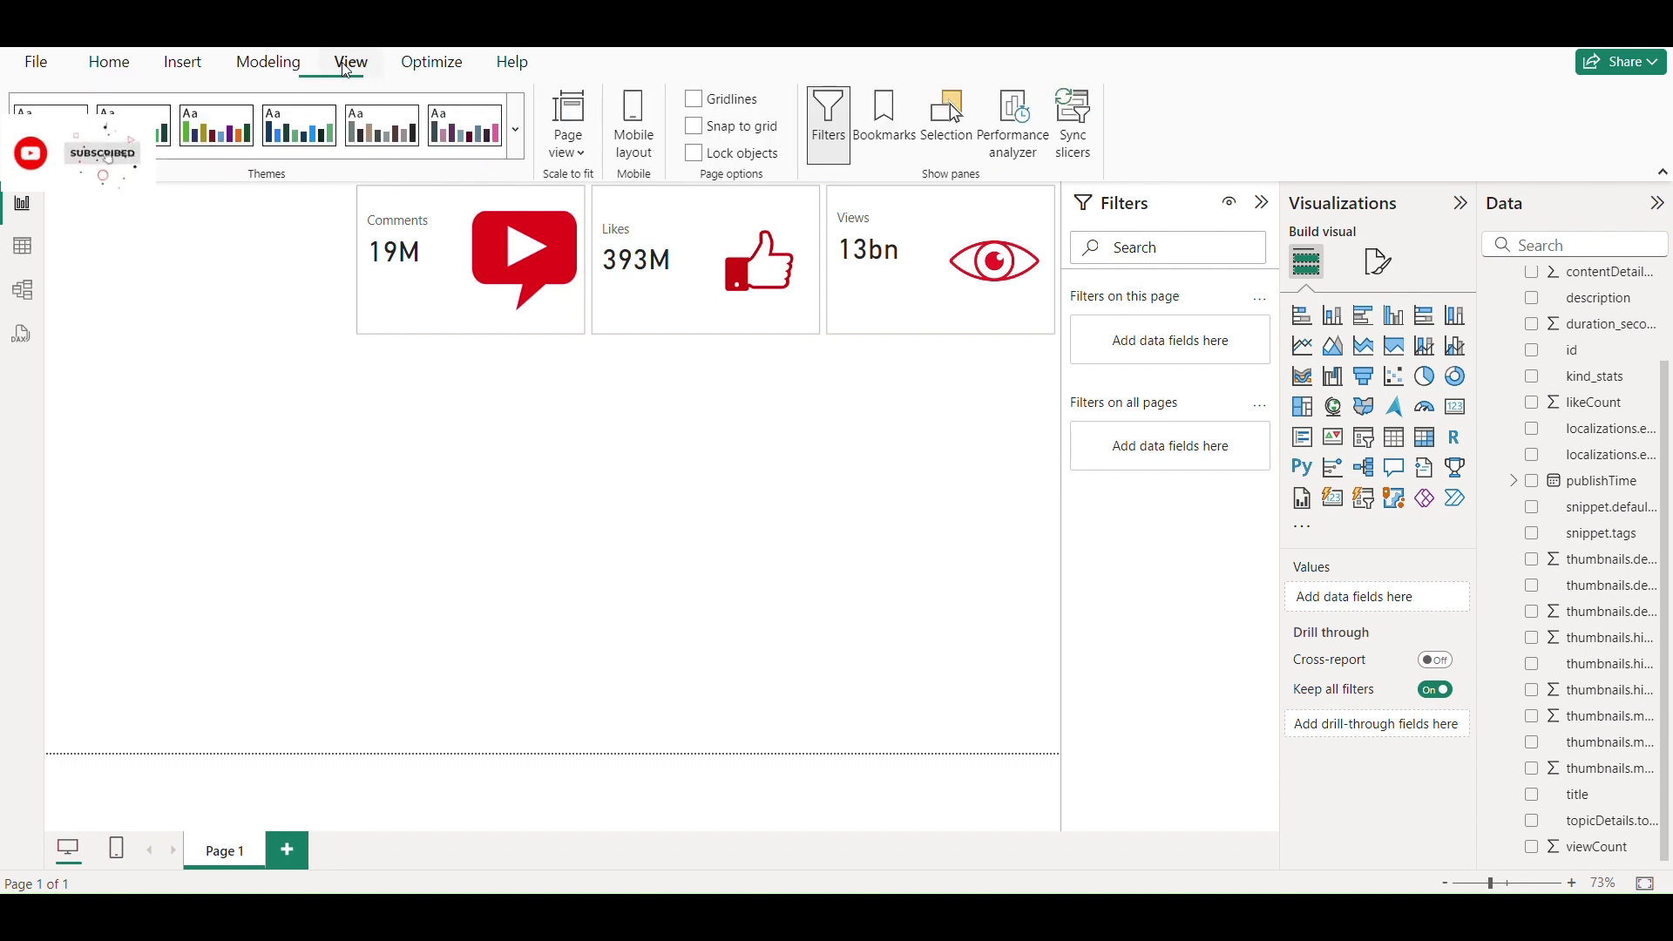
pyautogui.click(183, 62)
pyautogui.click(821, 125)
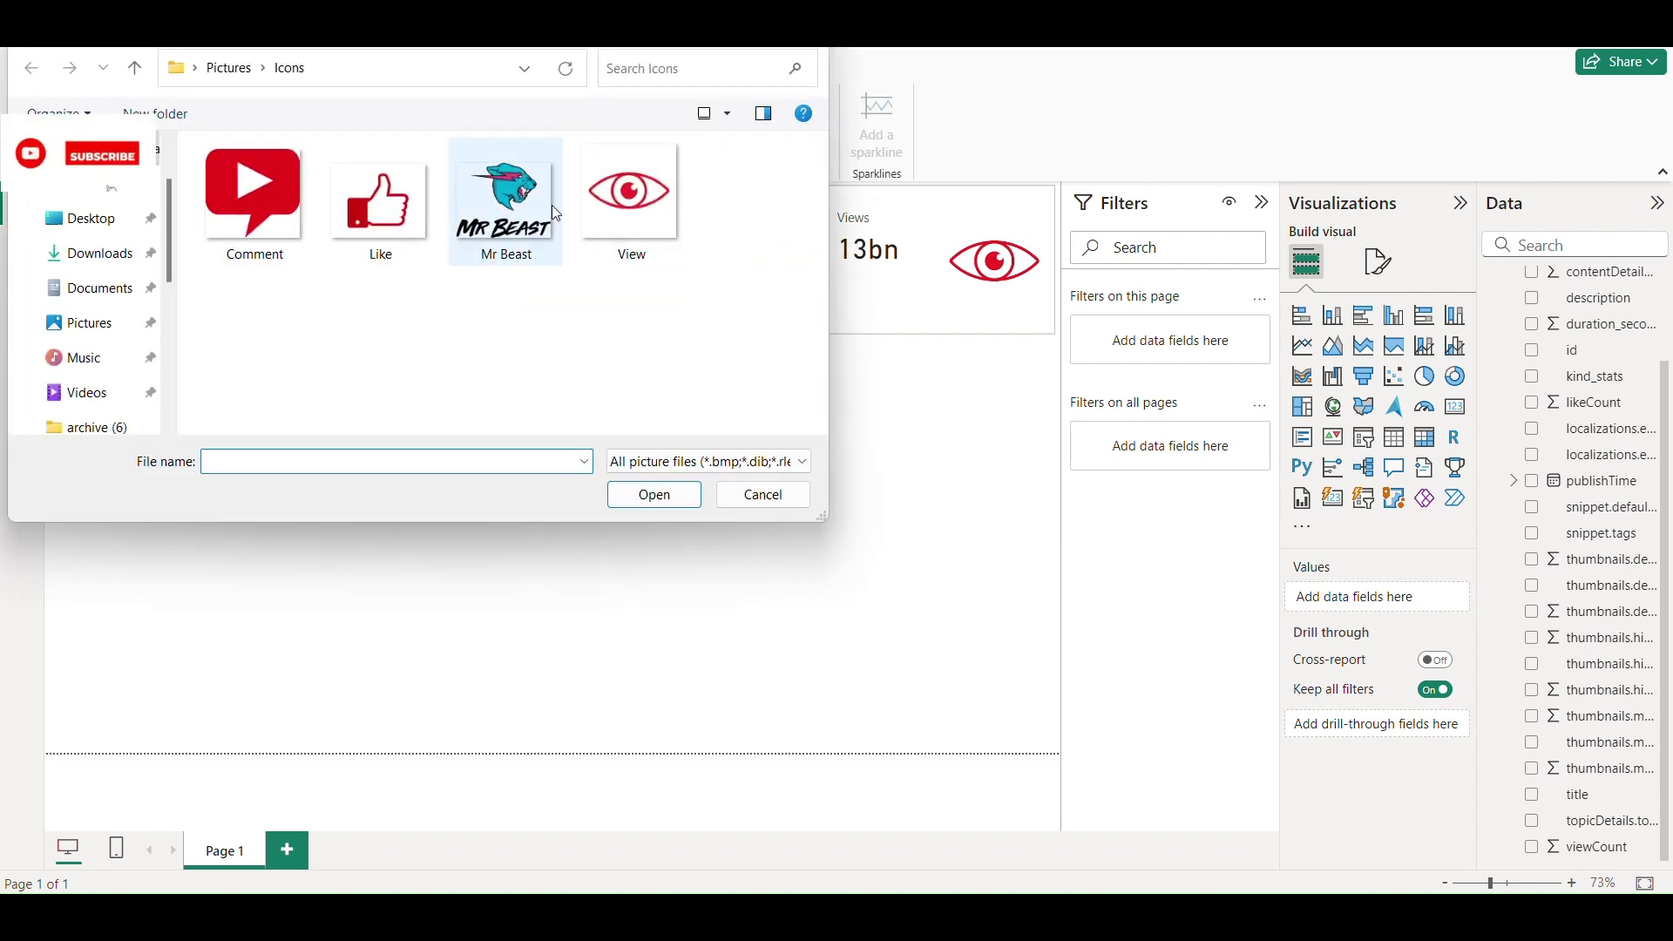
pyautogui.doubleClick(523, 202)
pyautogui.moveTo(276, 562); pyautogui.dragTo(156, 294)
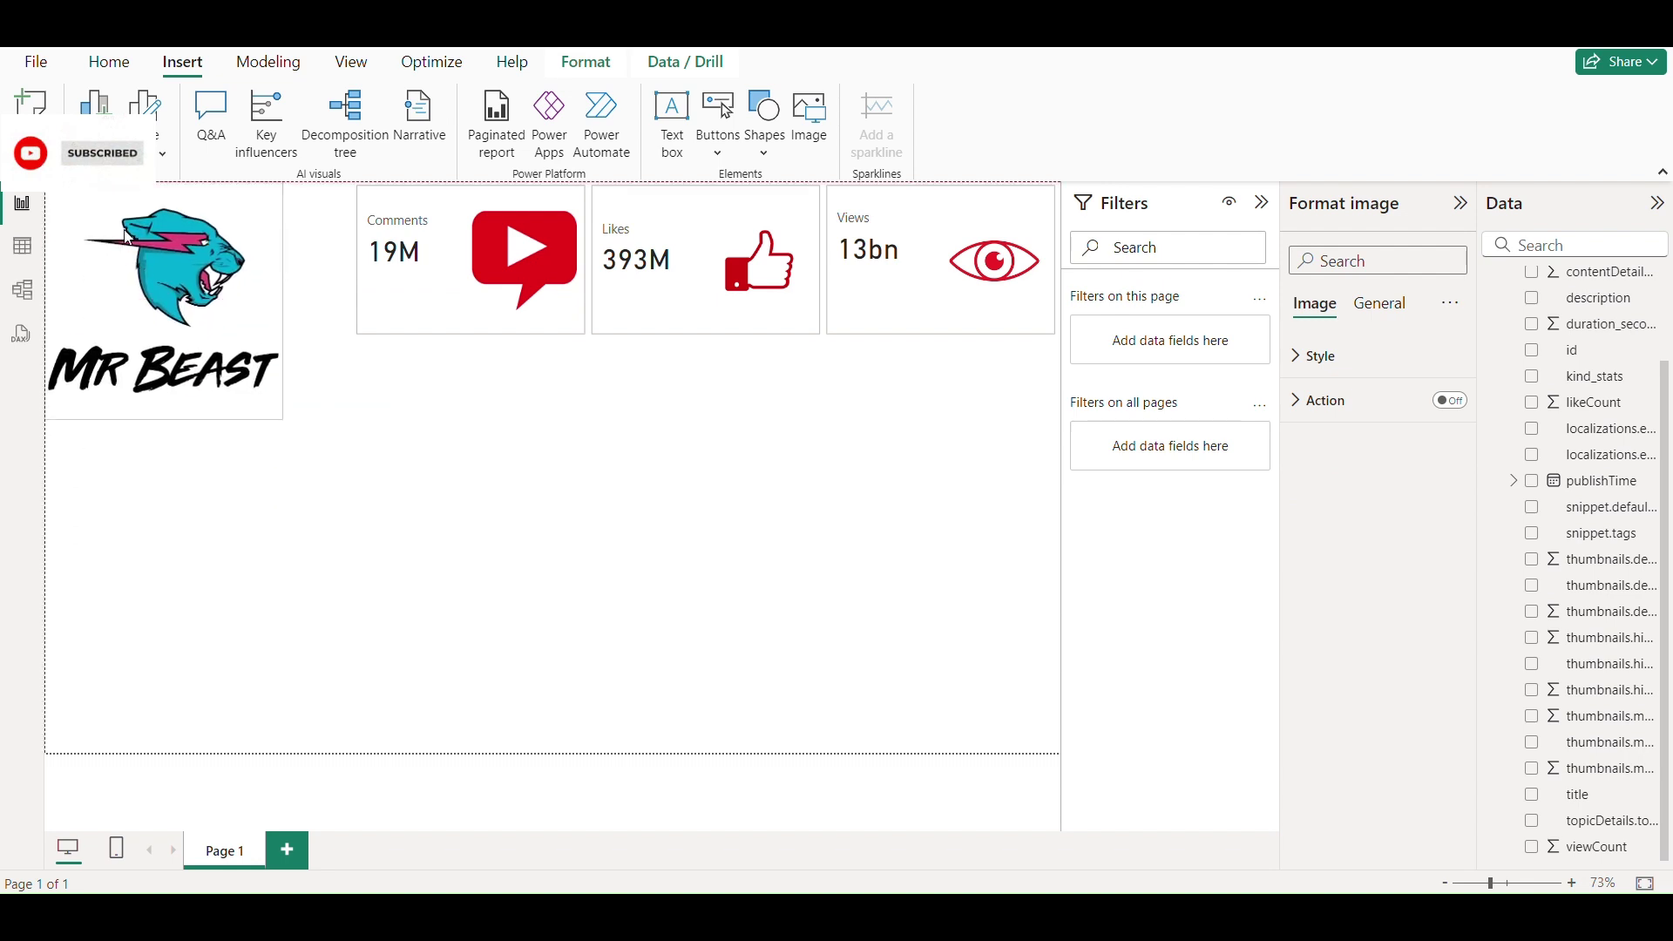
pyautogui.moveTo(280, 415); pyautogui.dragTo(193, 255)
pyautogui.click(384, 297)
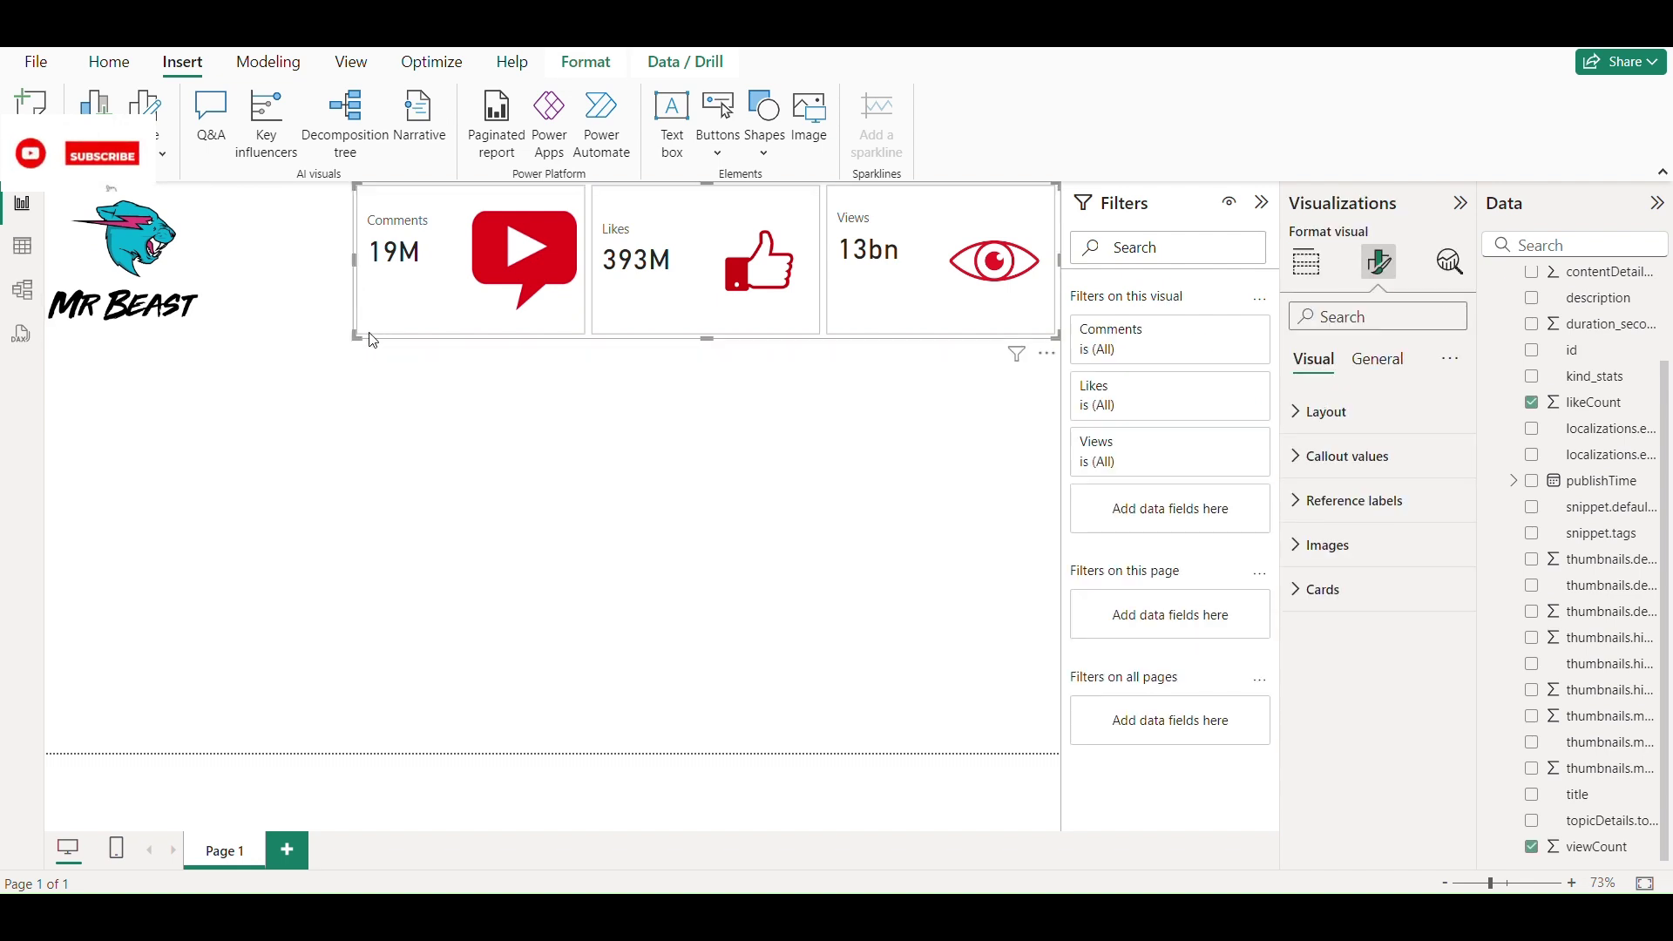
pyautogui.moveTo(358, 333); pyautogui.dragTo(220, 335)
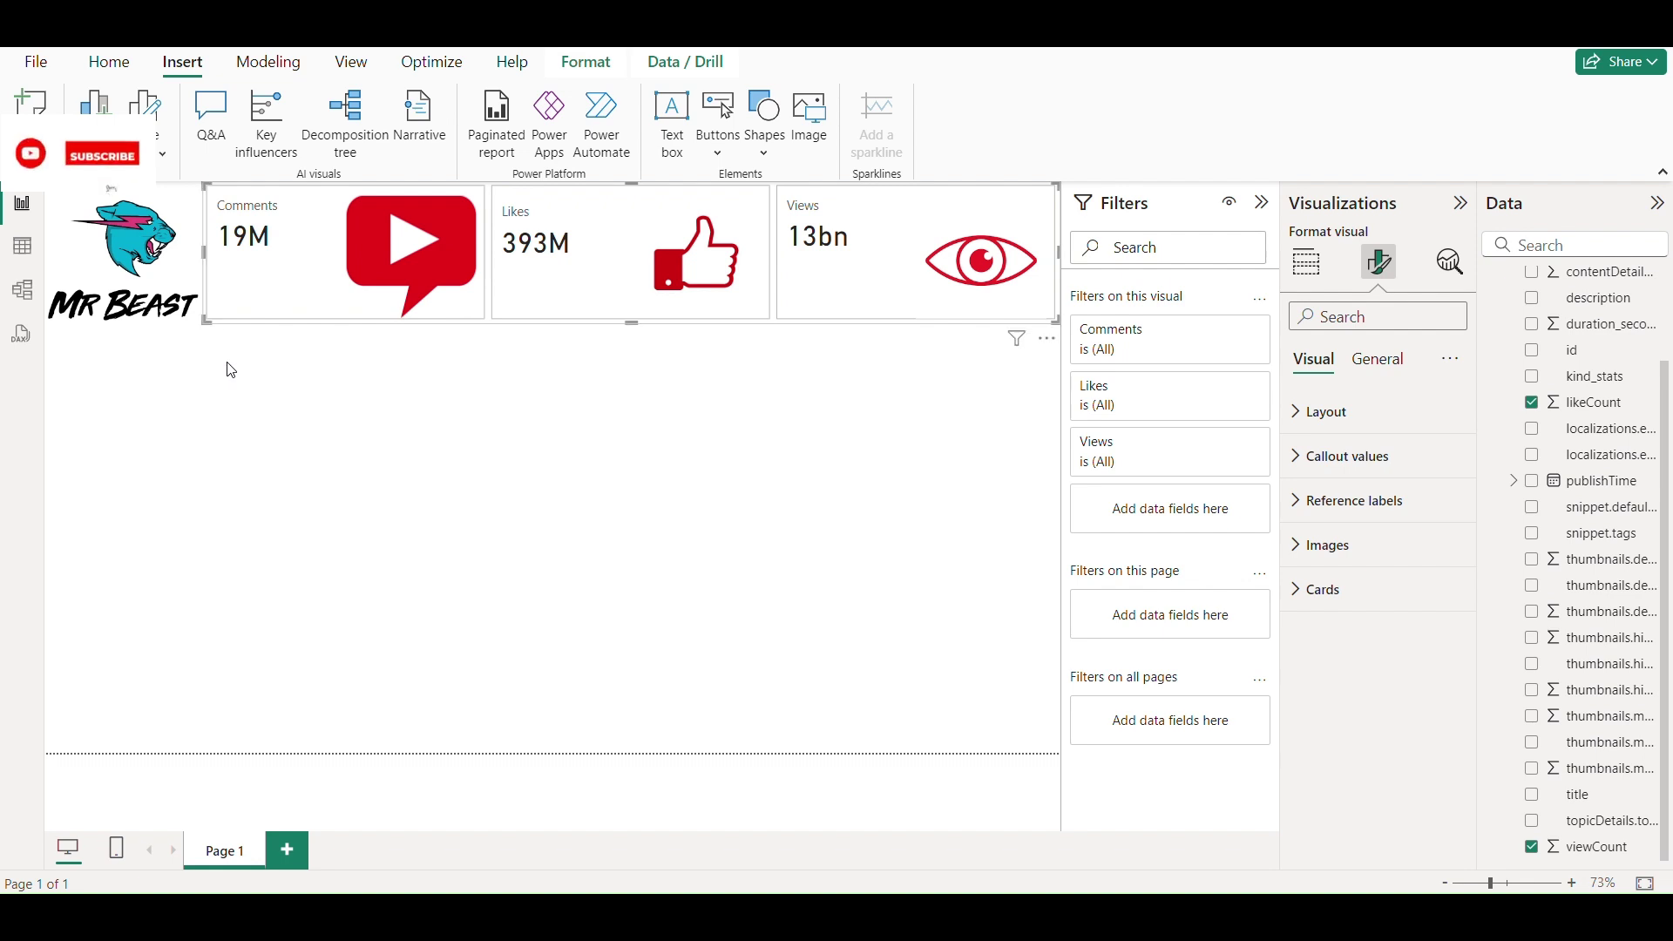
# Change the icon cards' callout values font size to 35
pyautogui.click(520, 432)
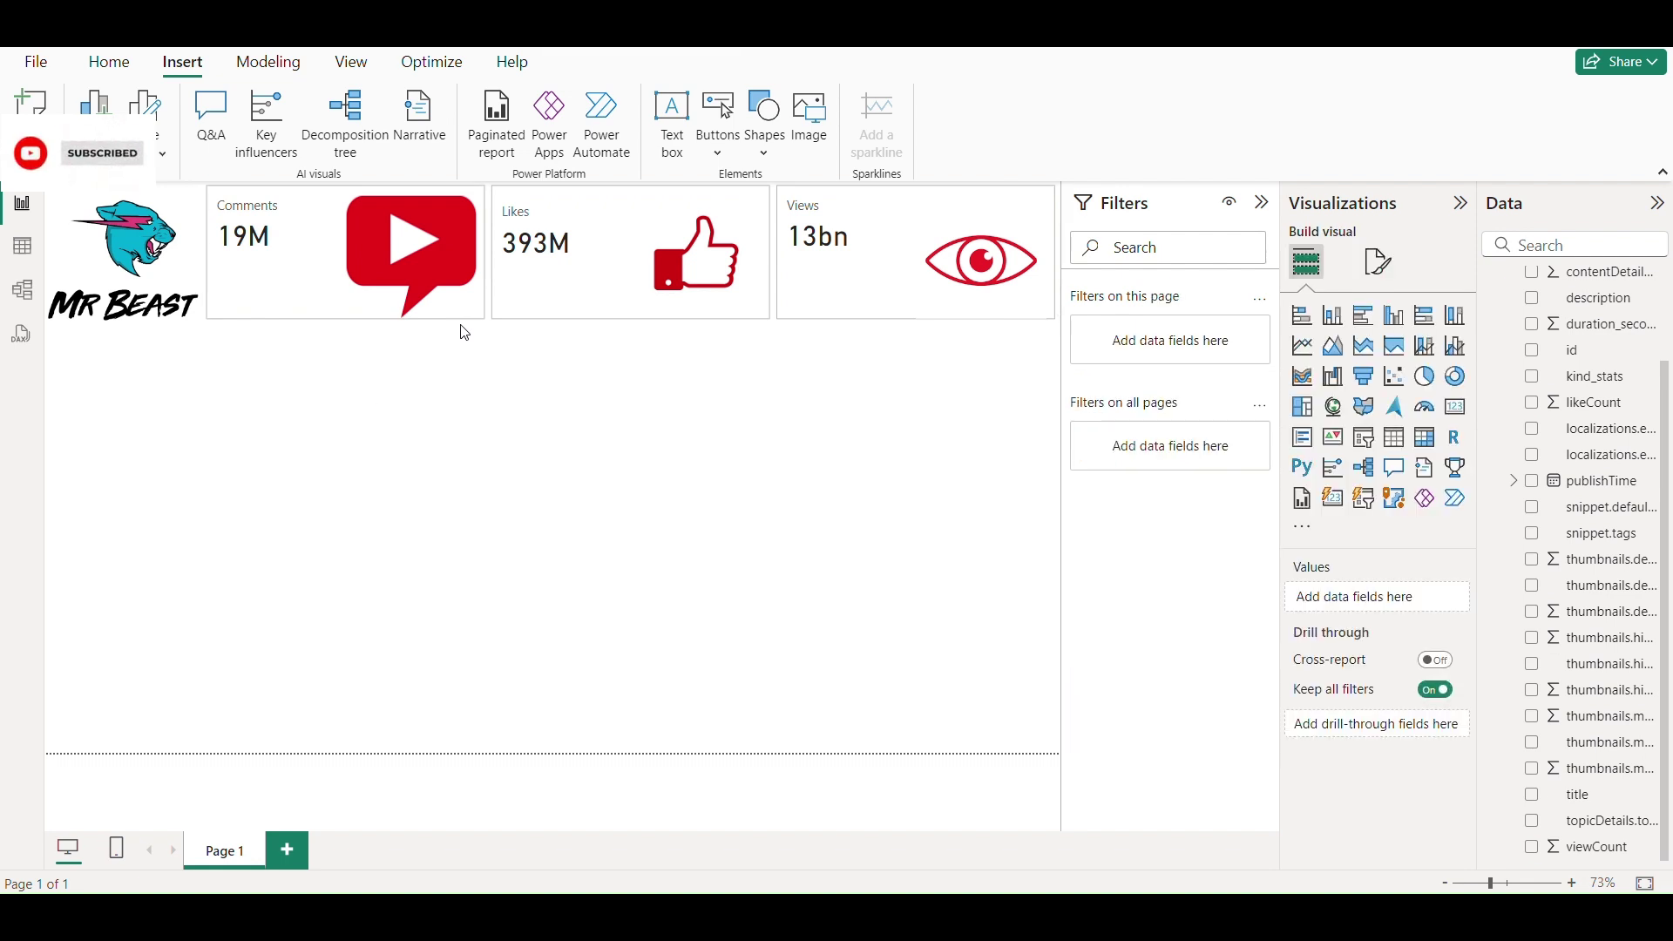
pyautogui.click(847, 315)
pyautogui.click(1380, 261)
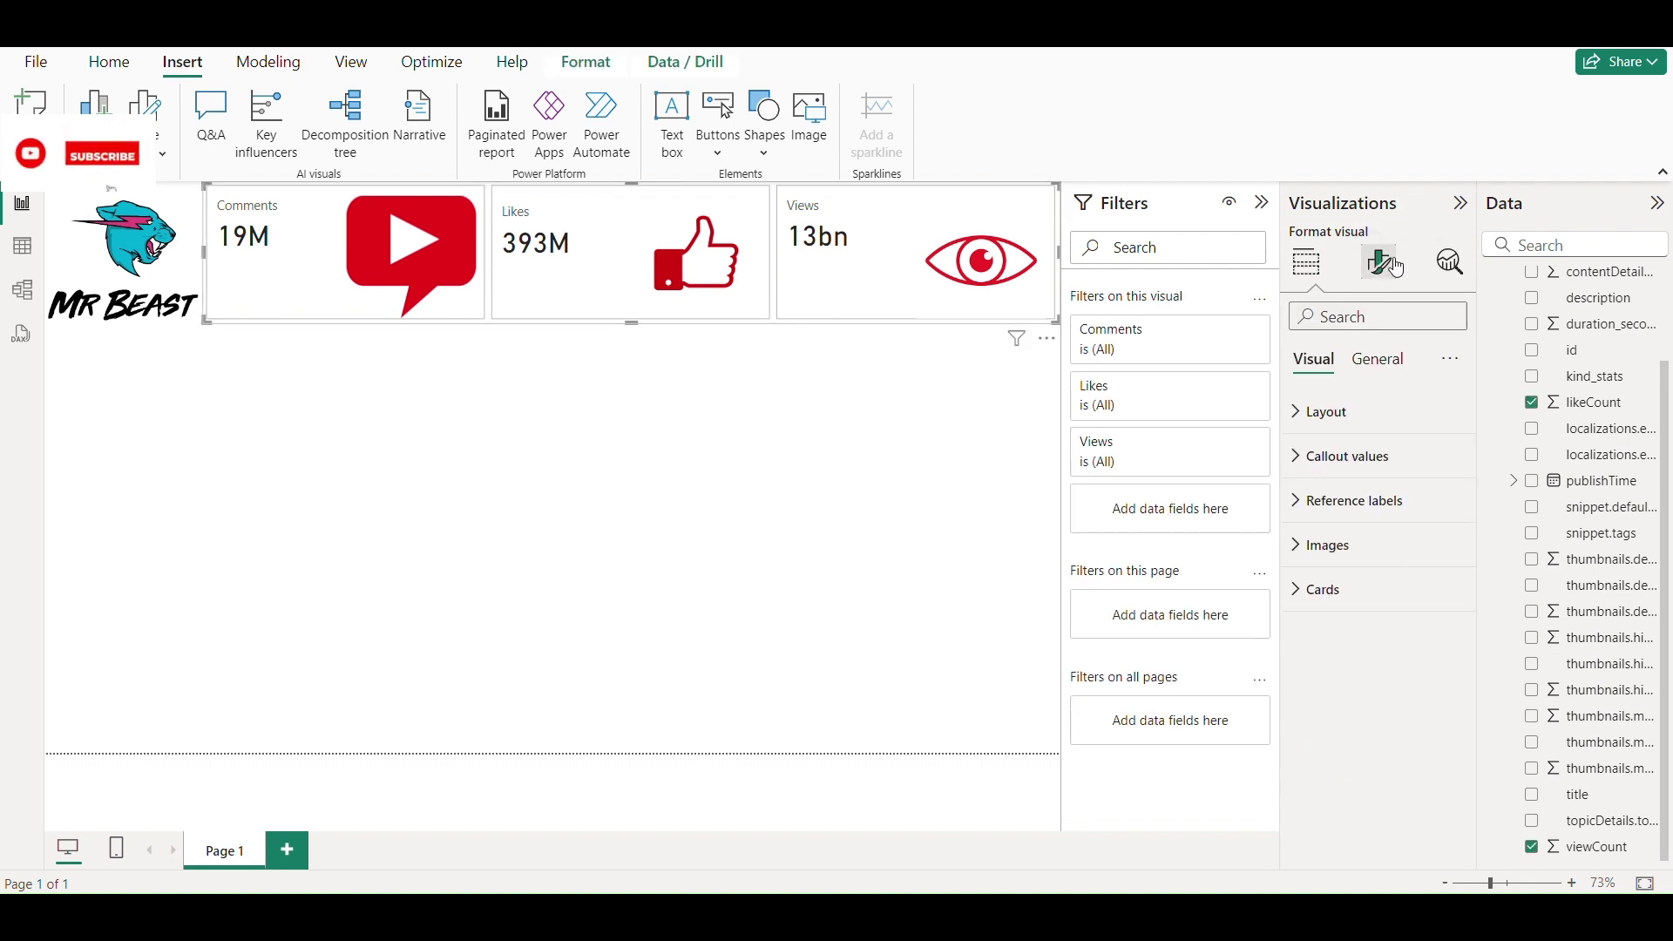
pyautogui.click(1353, 457)
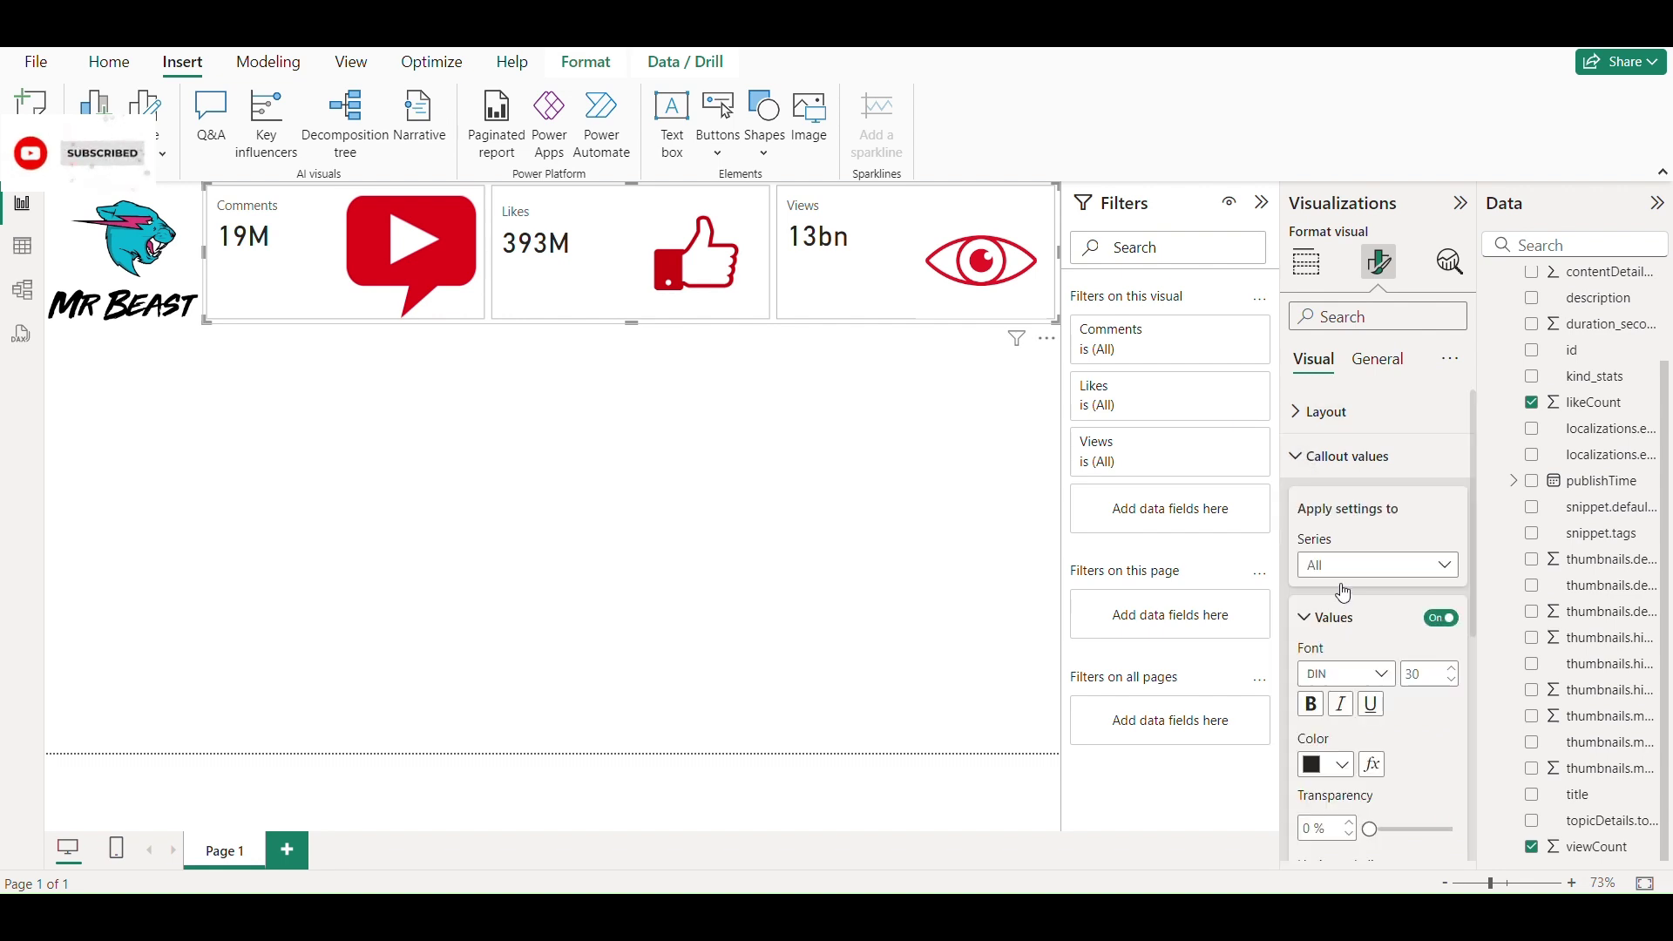
pyautogui.doubleClick(1417, 673)
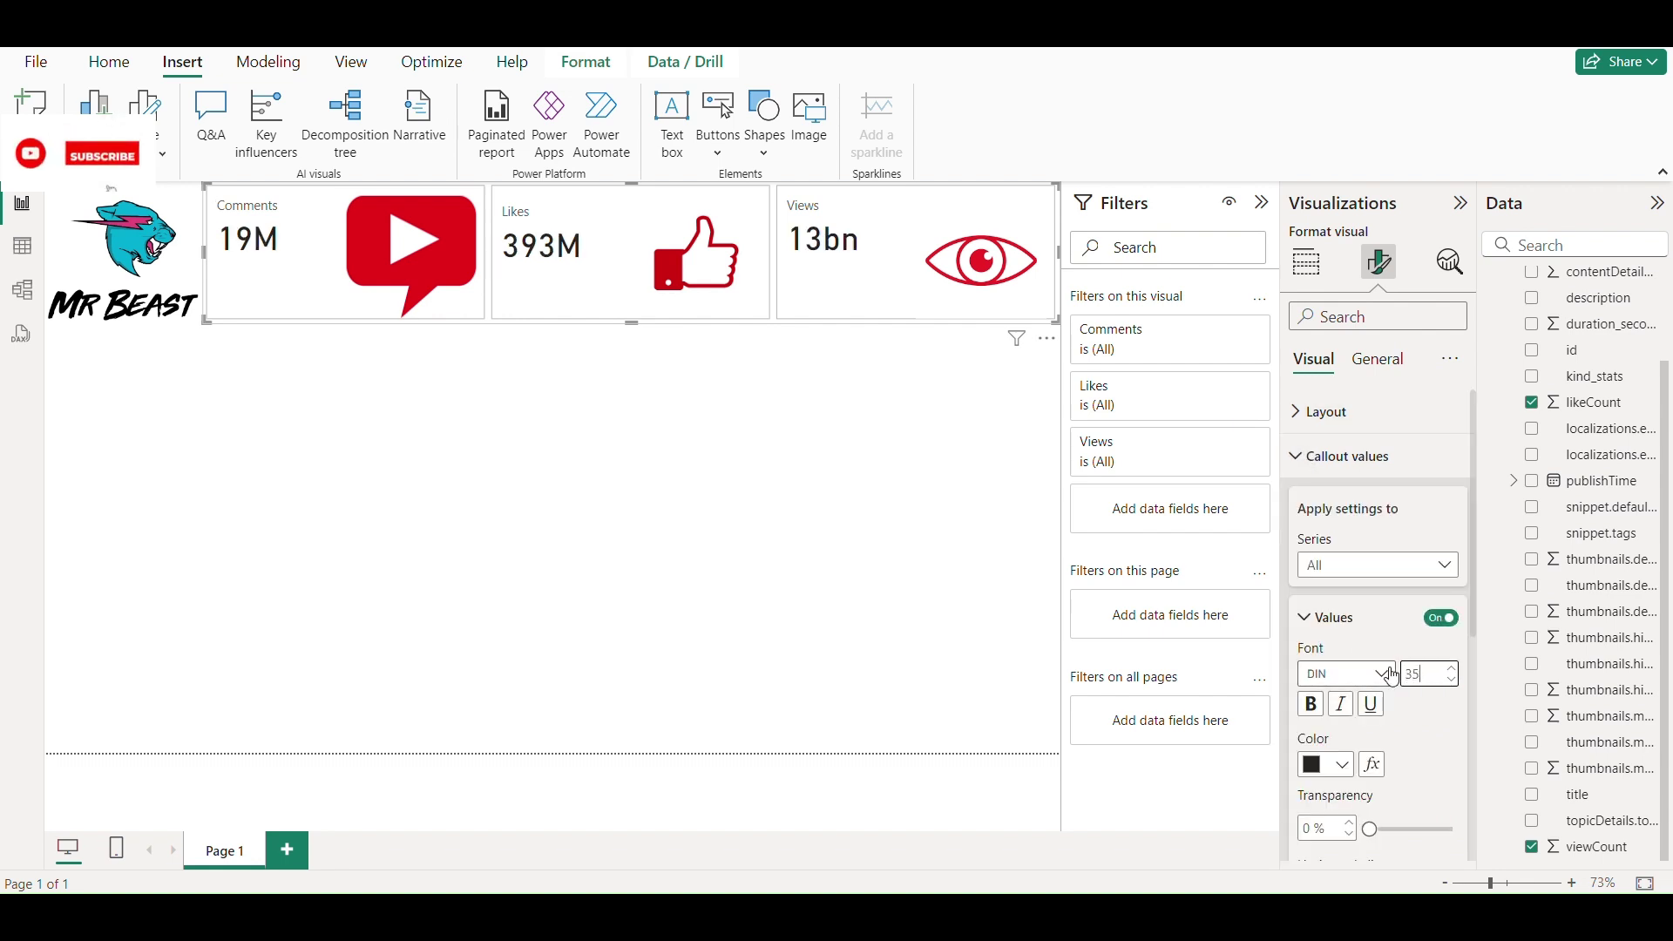
pyautogui.click(556, 522)
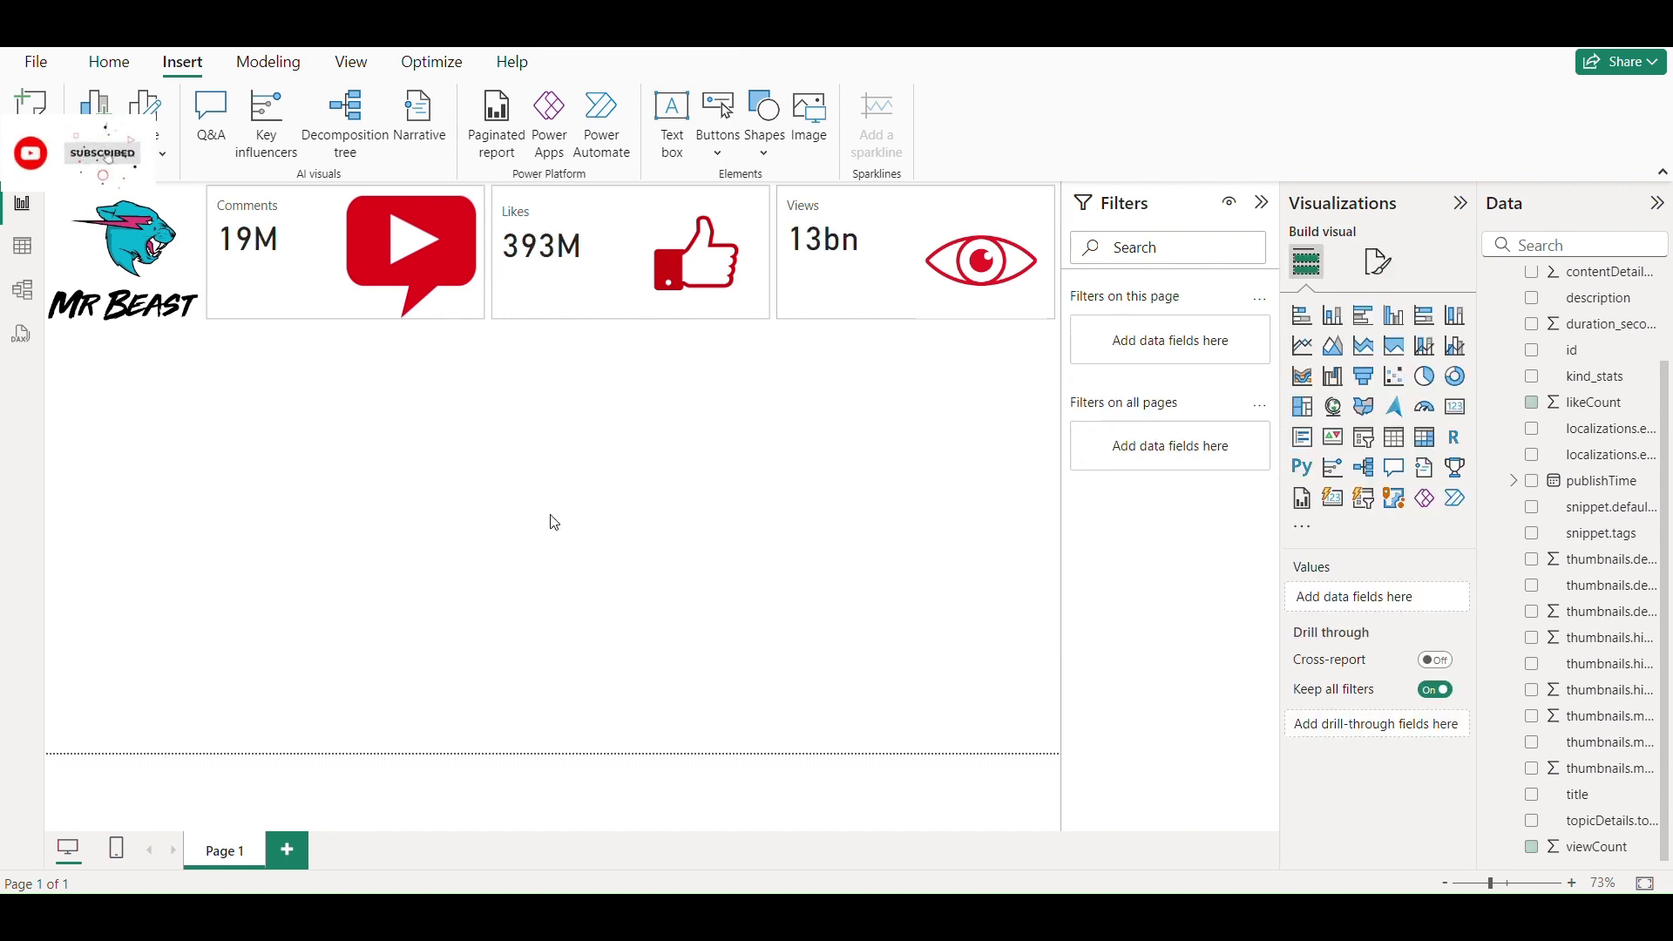
# Add a full-width publishTime slicer beneath the cards with its slicer header turned off
pyautogui.click(1366, 452)
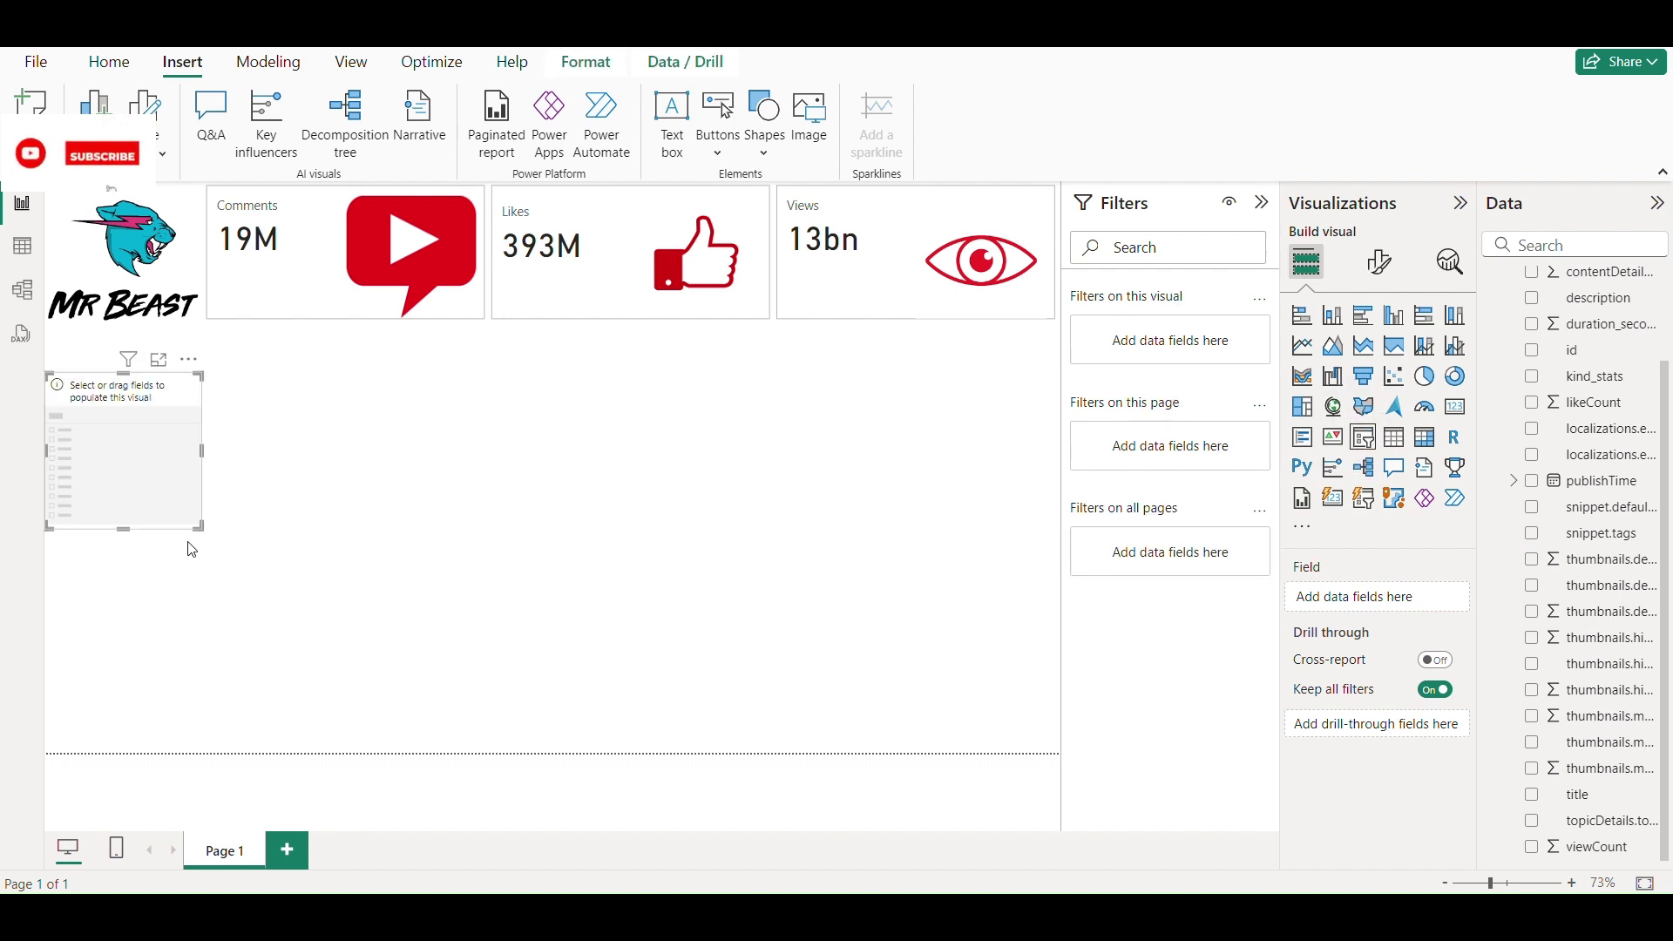
pyautogui.moveTo(202, 526); pyautogui.dragTo(1061, 481)
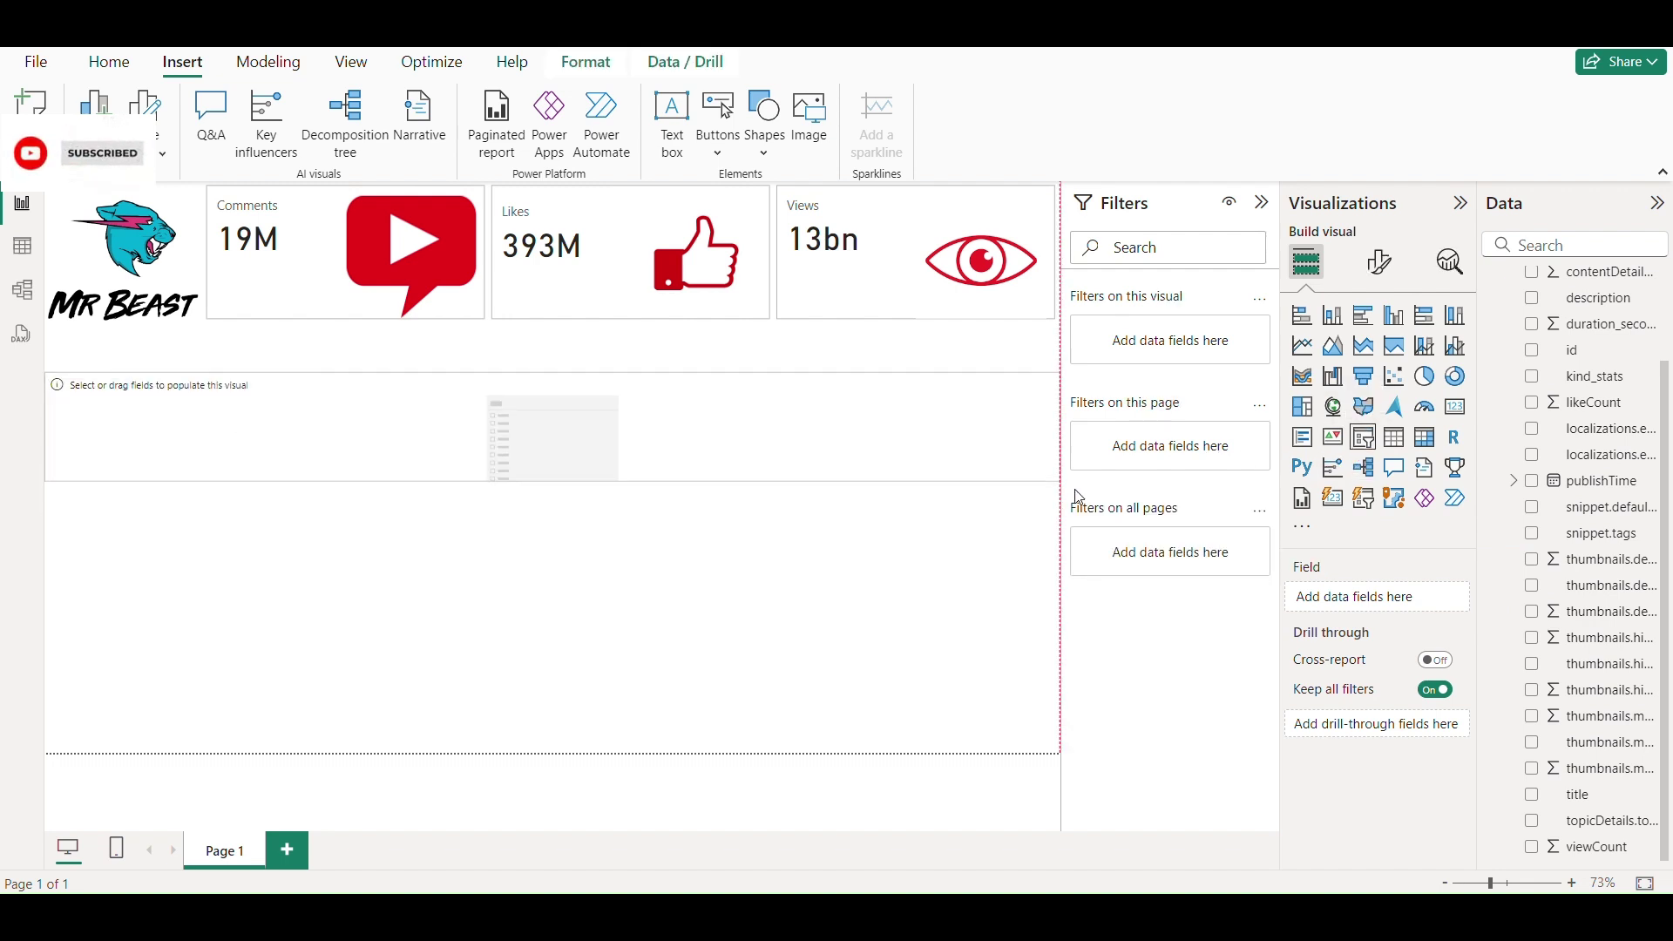
pyautogui.moveTo(767, 441); pyautogui.dragTo(767, 389)
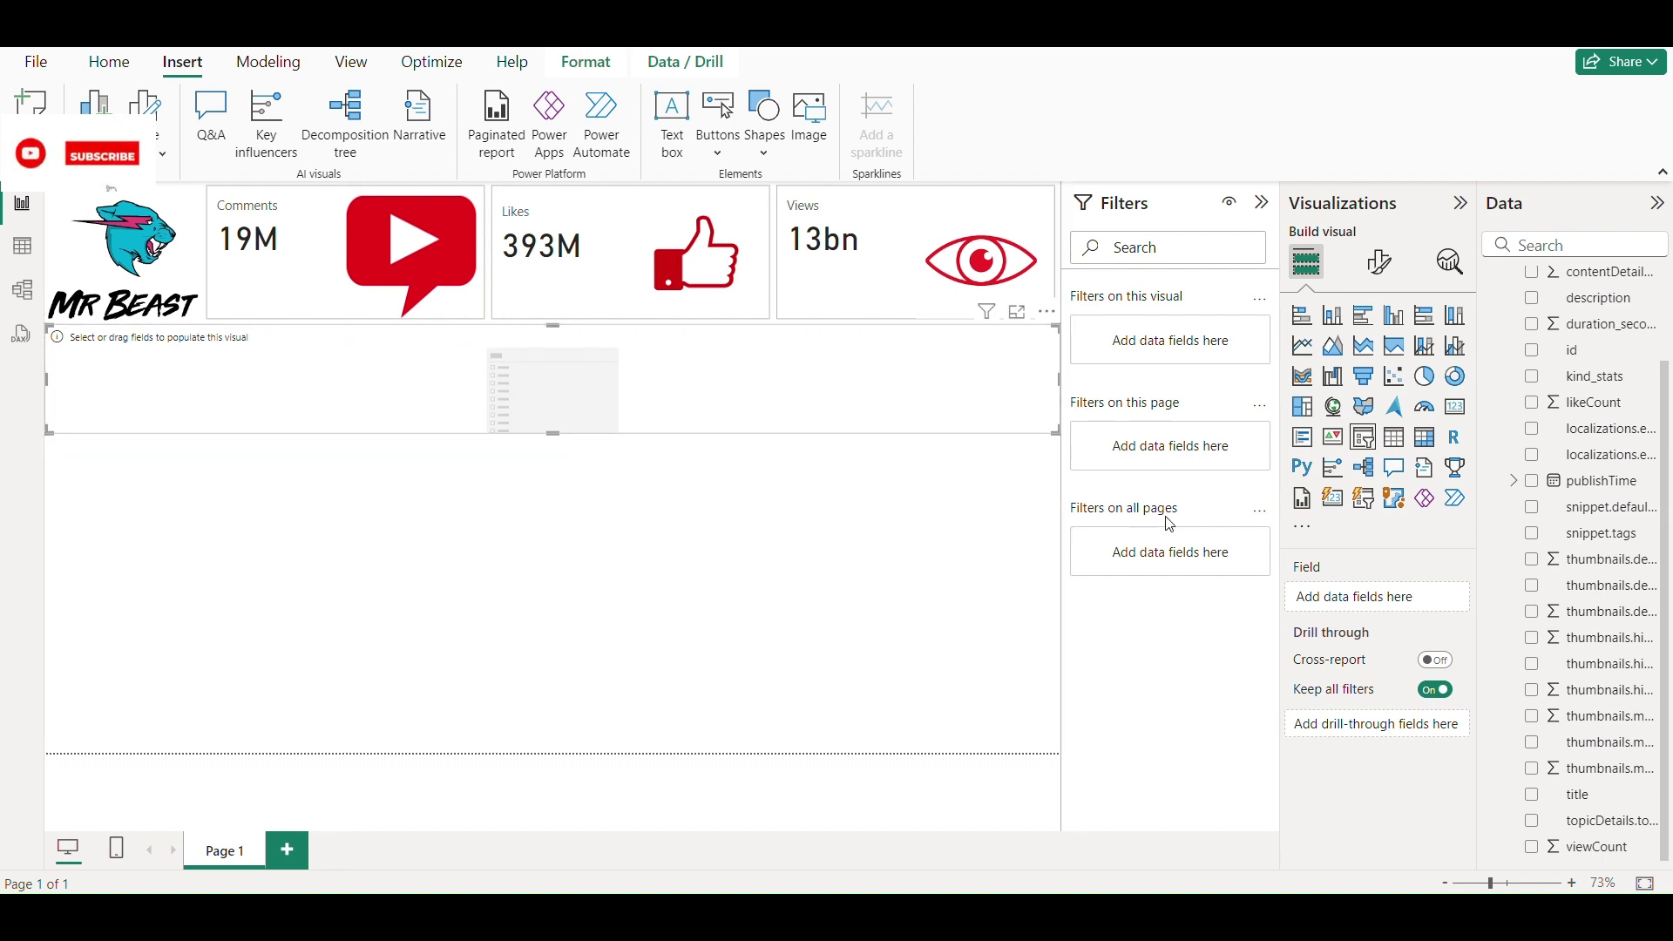
pyautogui.moveTo(1584, 472); pyautogui.dragTo(1394, 596)
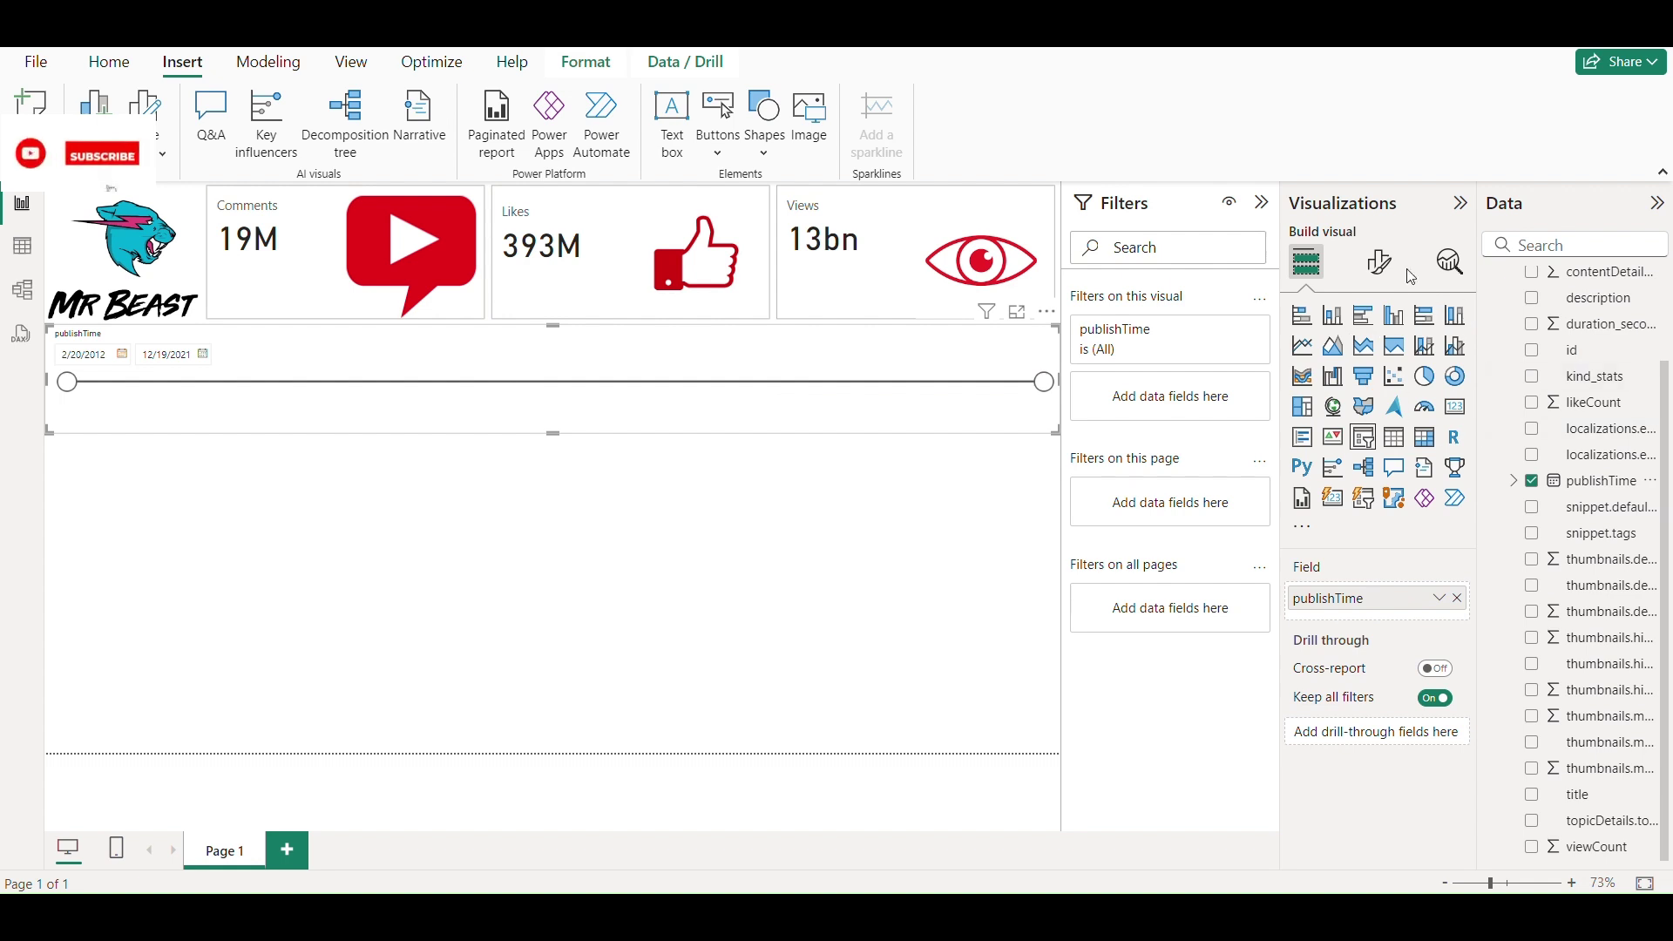
pyautogui.click(1382, 263)
pyautogui.click(1450, 461)
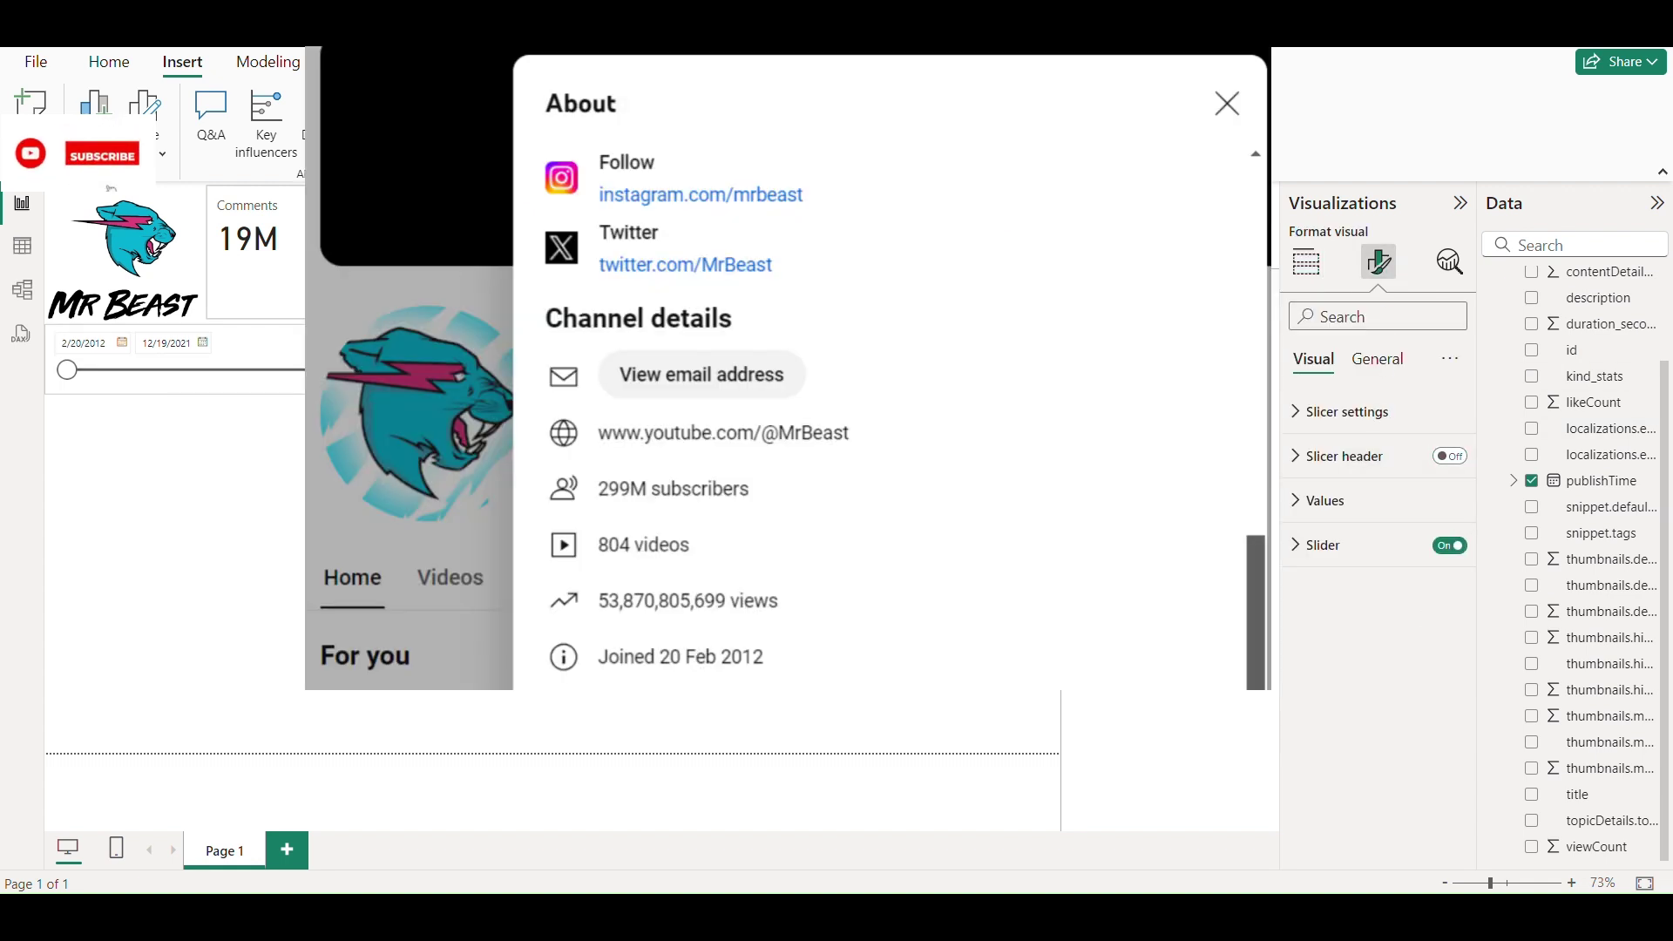
pyautogui.press('Escape')
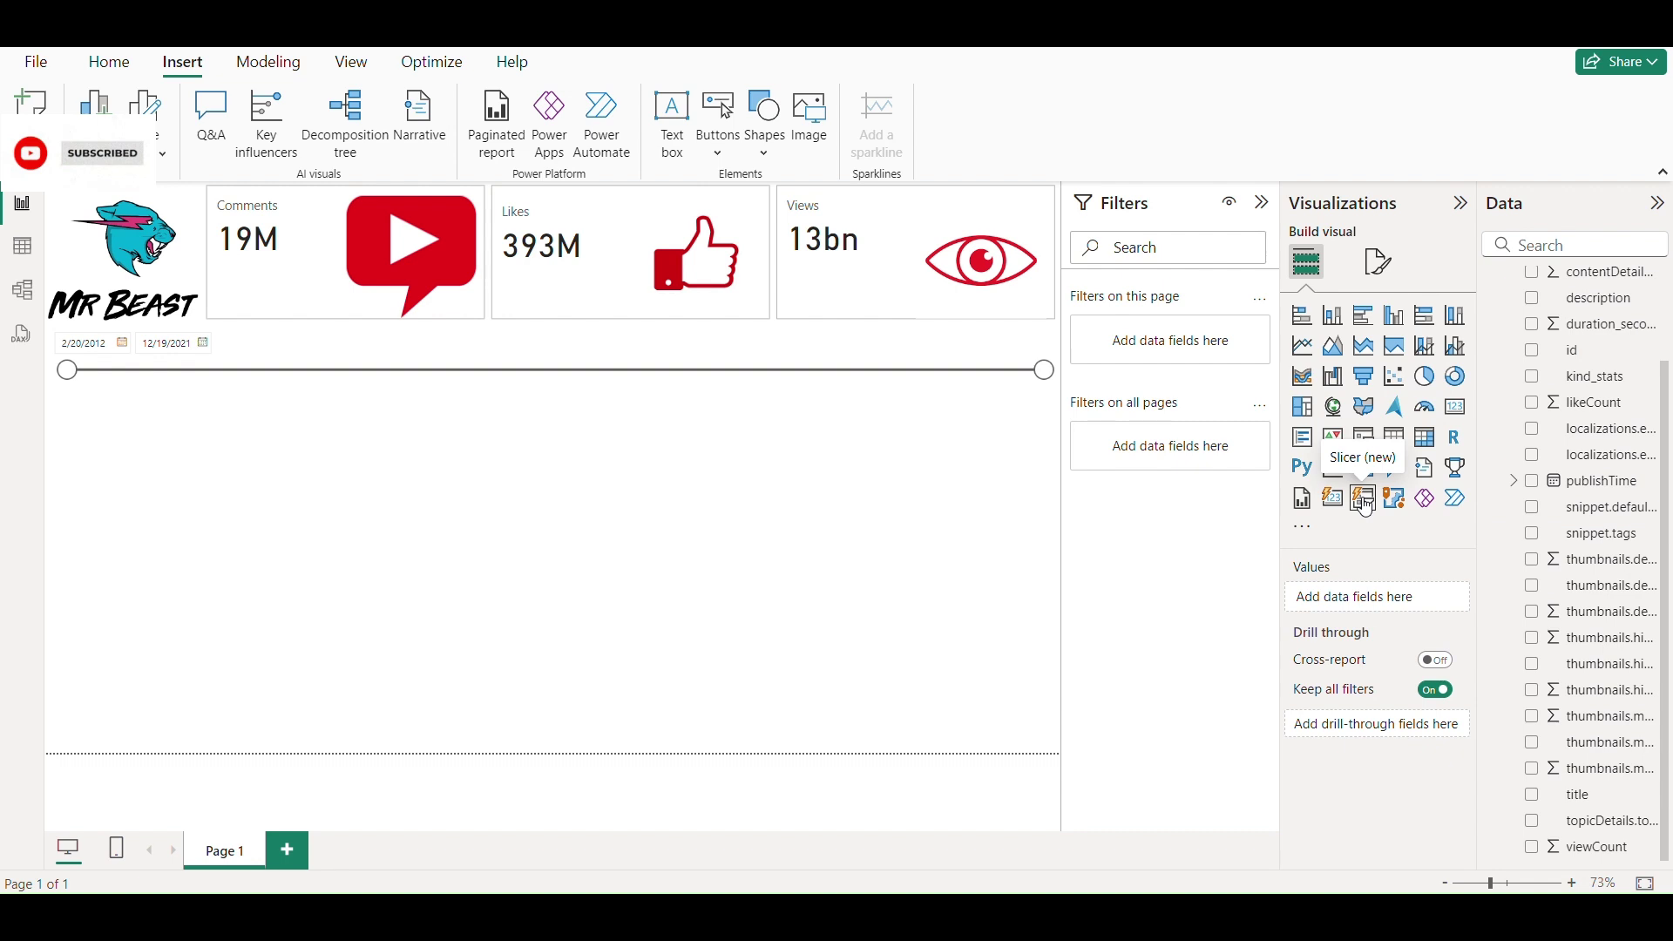
# Add a lower-right pie chart with title as Legend and viewCount as Values
pyautogui.click(1425, 376)
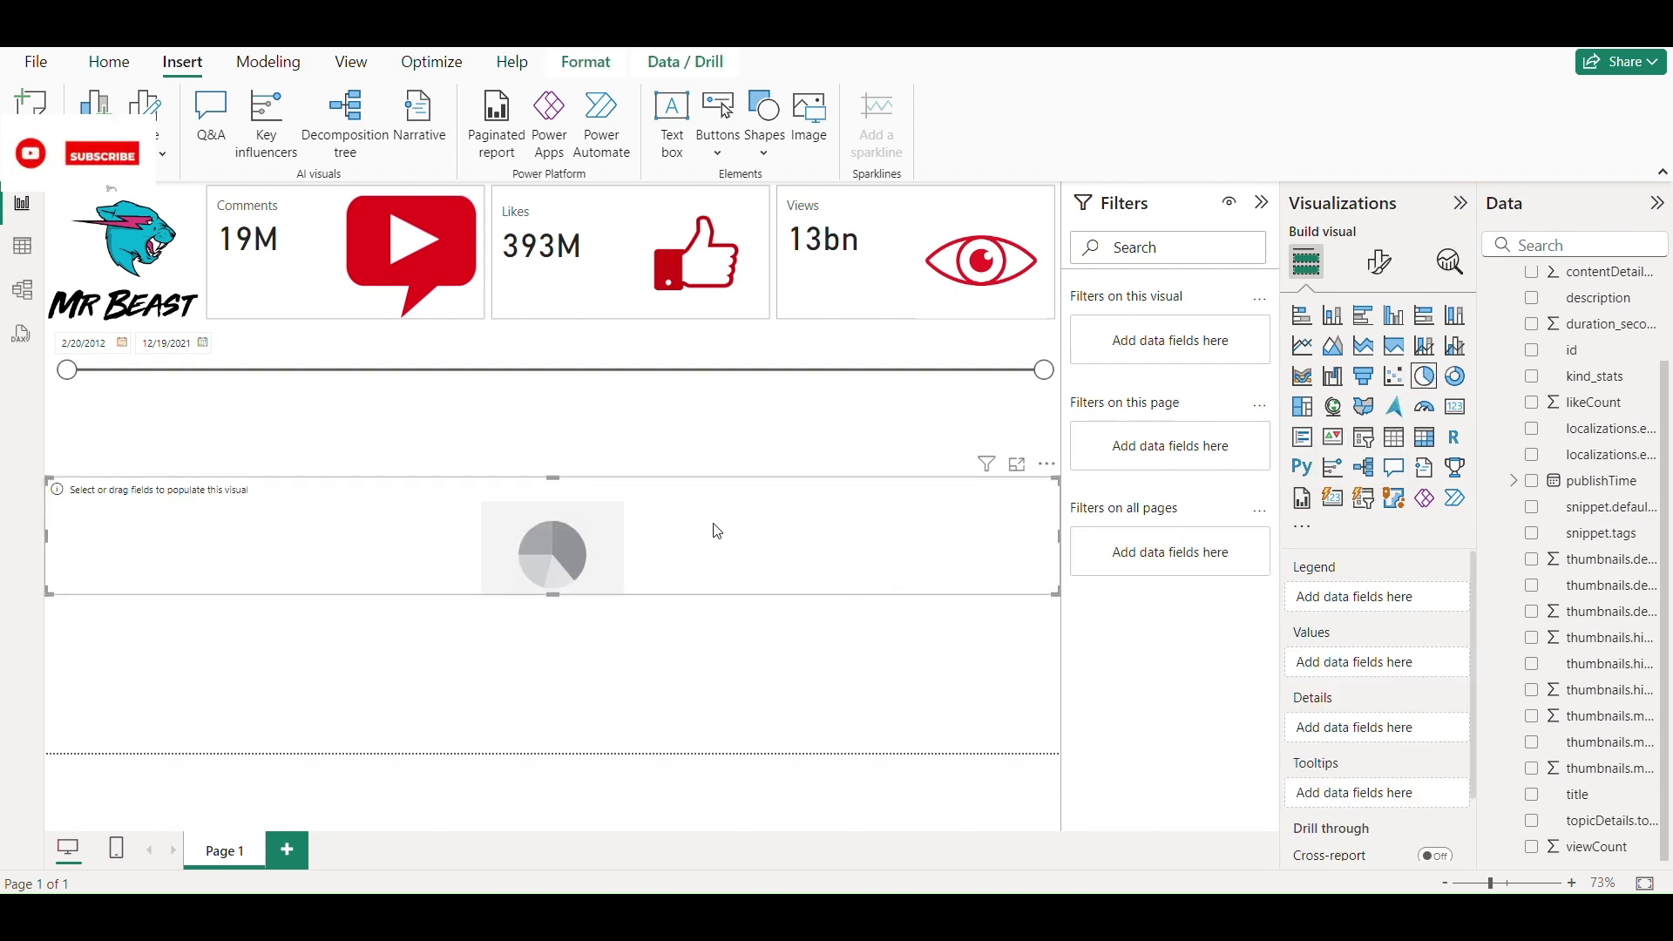
pyautogui.moveTo(48, 477); pyautogui.dragTo(413, 391)
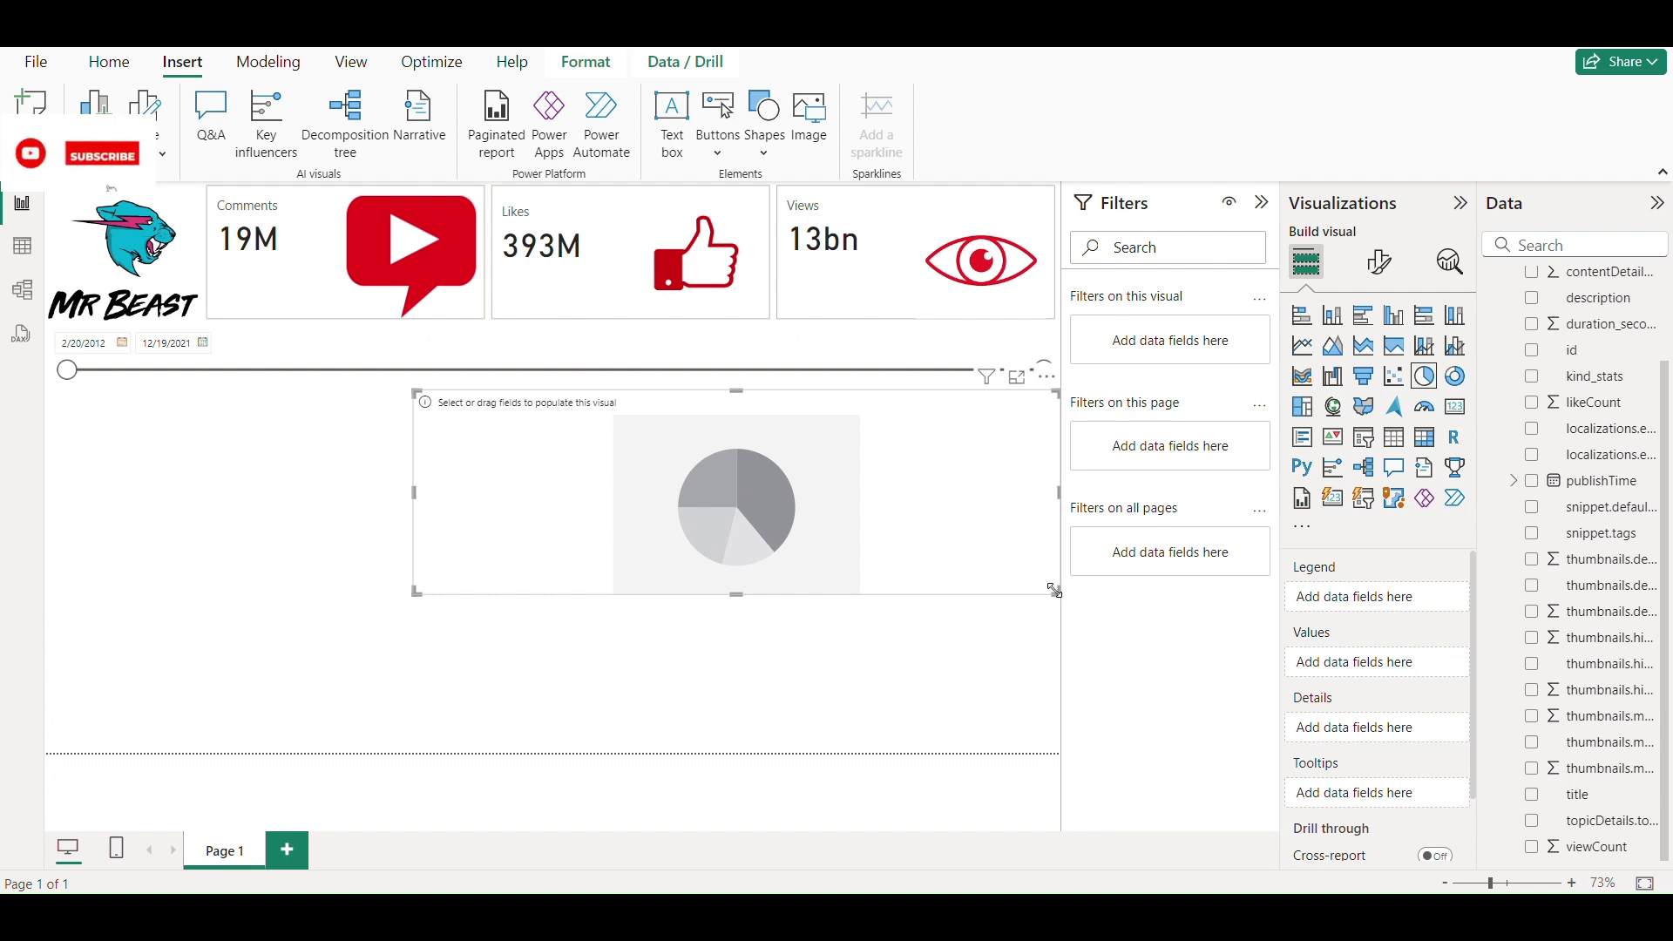
pyautogui.moveTo(1054, 591); pyautogui.dragTo(1057, 750)
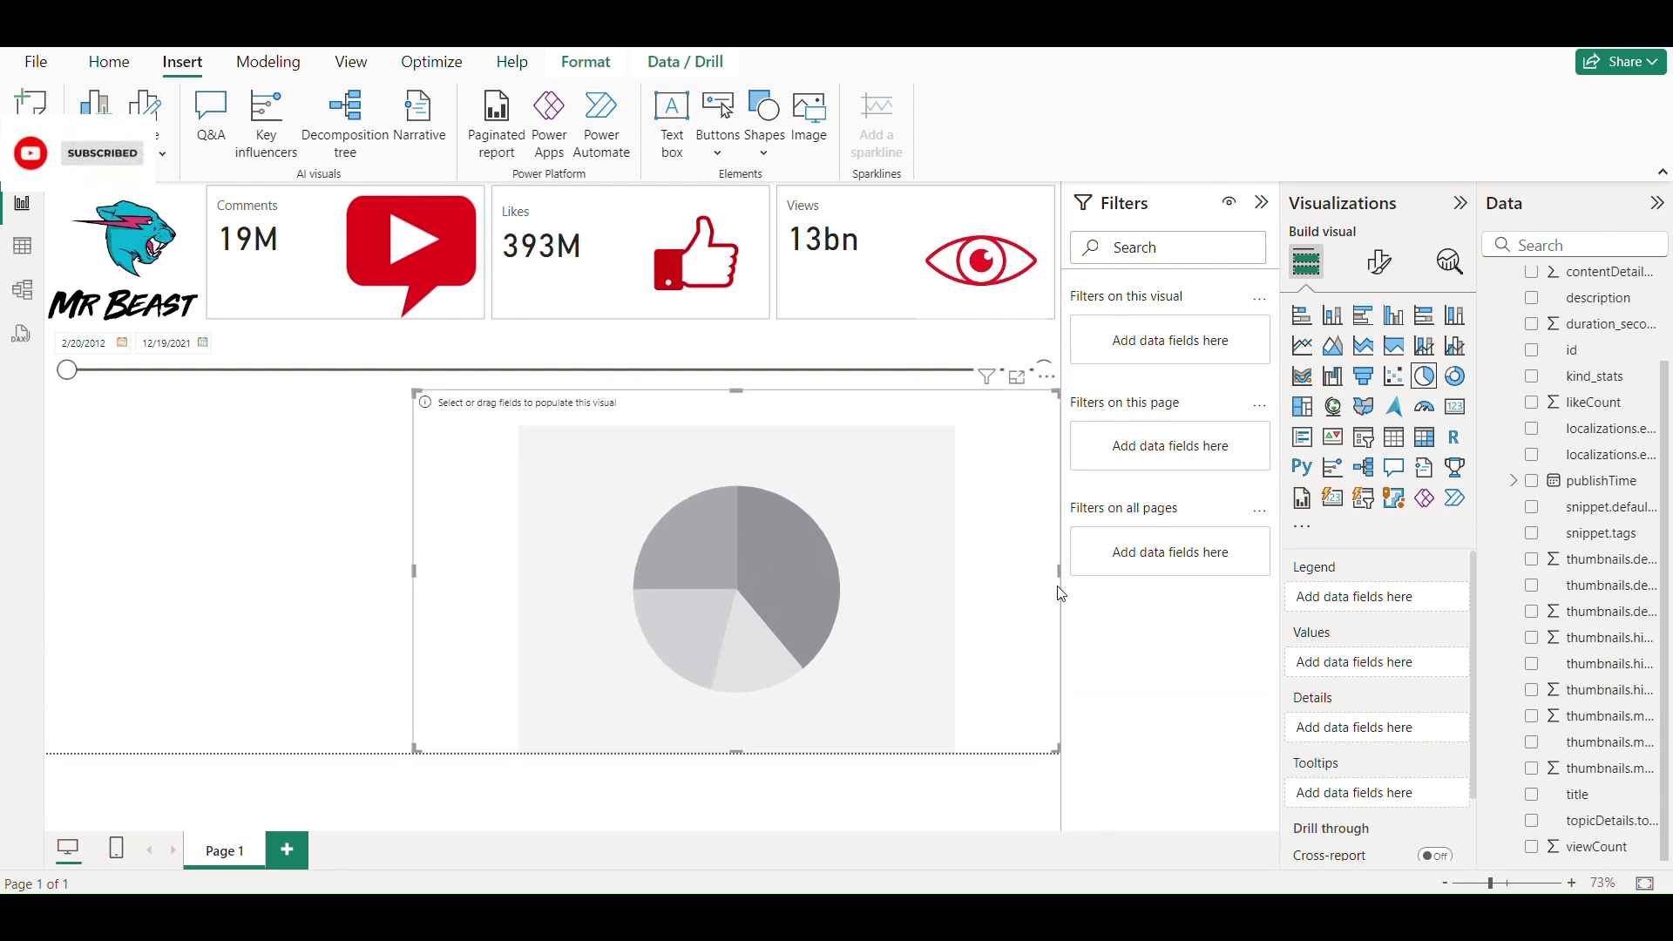
pyautogui.moveTo(419, 751); pyautogui.dragTo(500, 752)
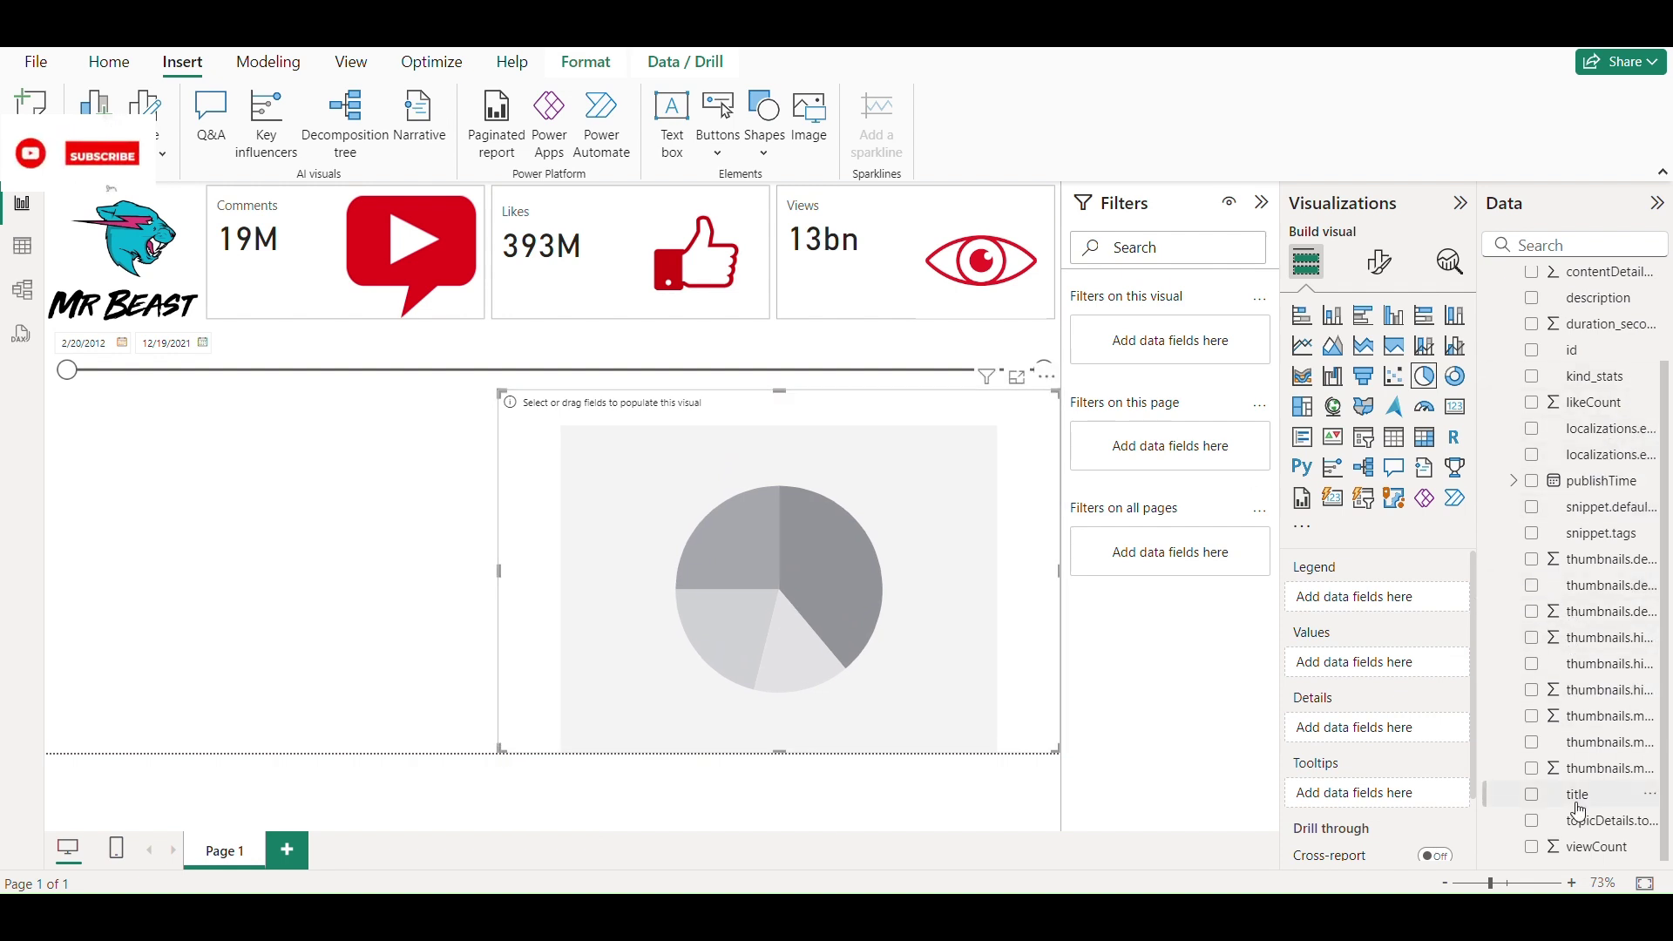
pyautogui.moveTo(1571, 799); pyautogui.dragTo(1356, 599)
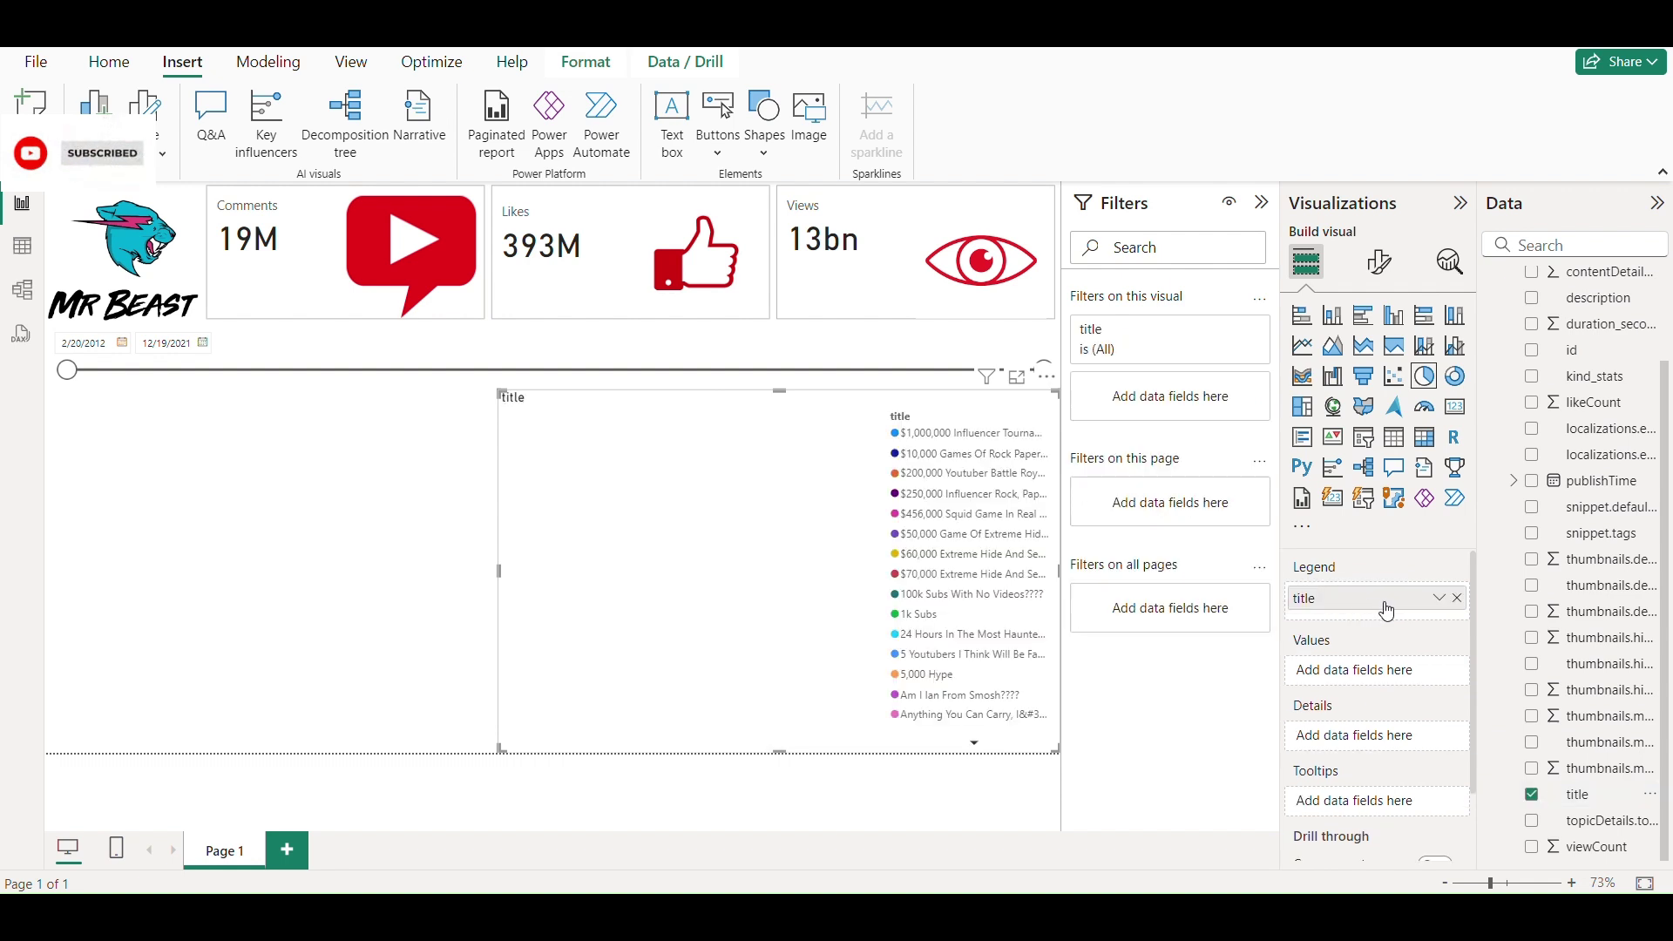
pyautogui.scroll(3, 1600, 656)
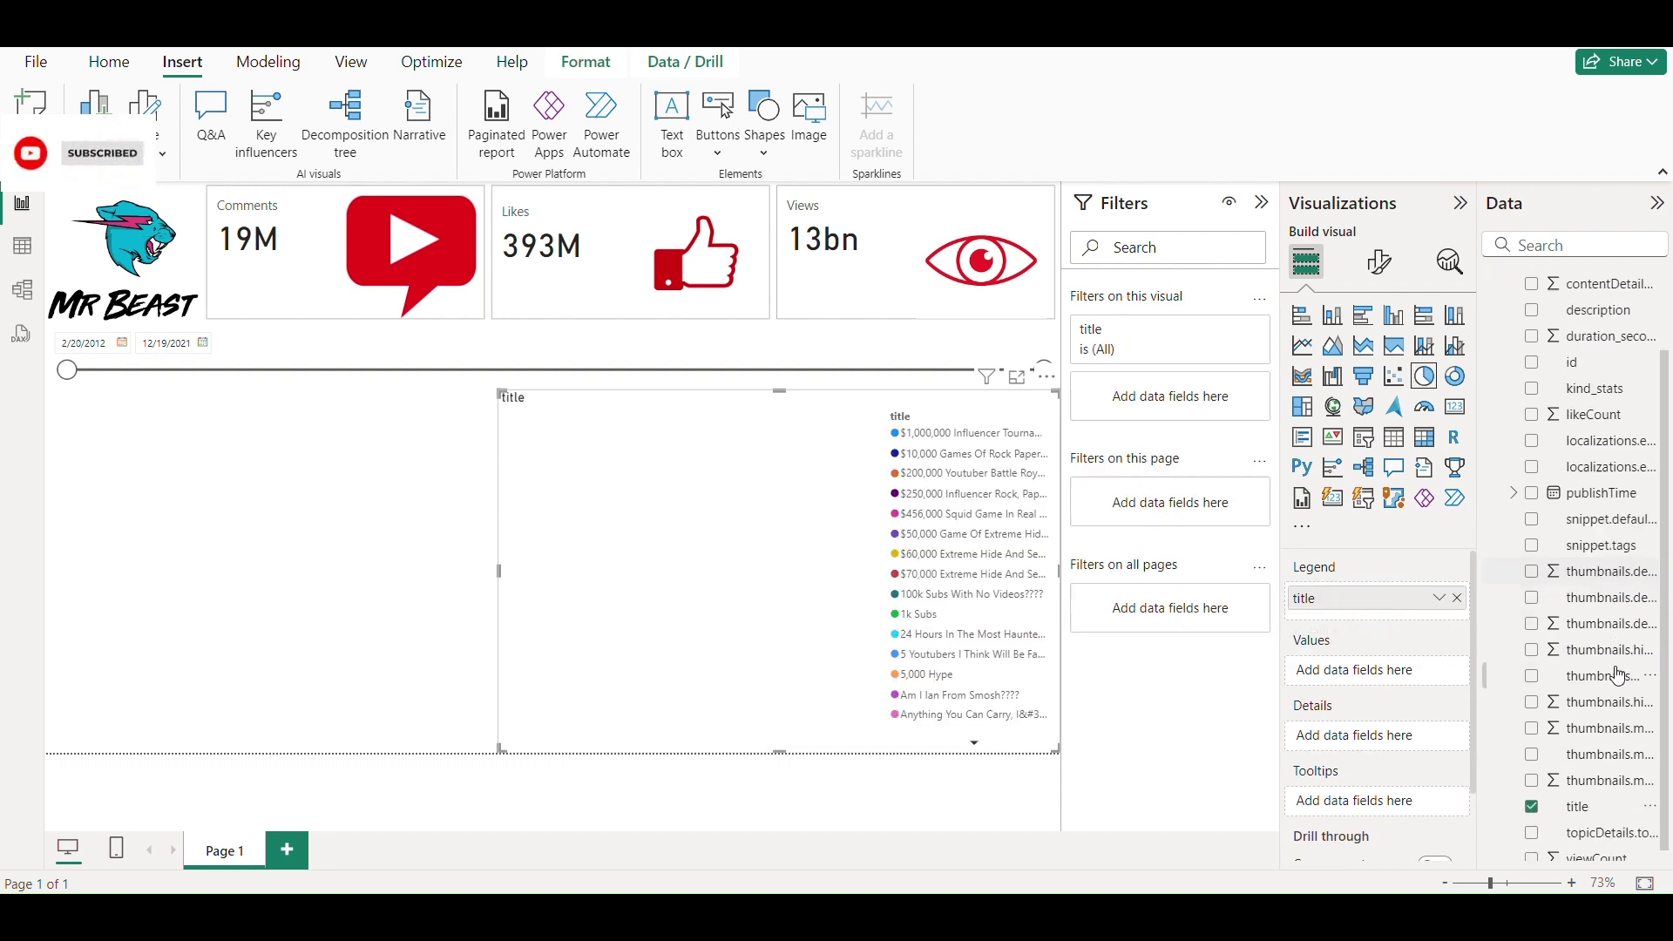
pyautogui.scroll(-3, 1617, 758)
pyautogui.moveTo(1613, 860)
pyautogui.mouseDown()
pyautogui.moveTo(1465, 650)
pyautogui.moveTo(1449, 677)
pyautogui.moveTo(1412, 673)
pyautogui.mouseUp()
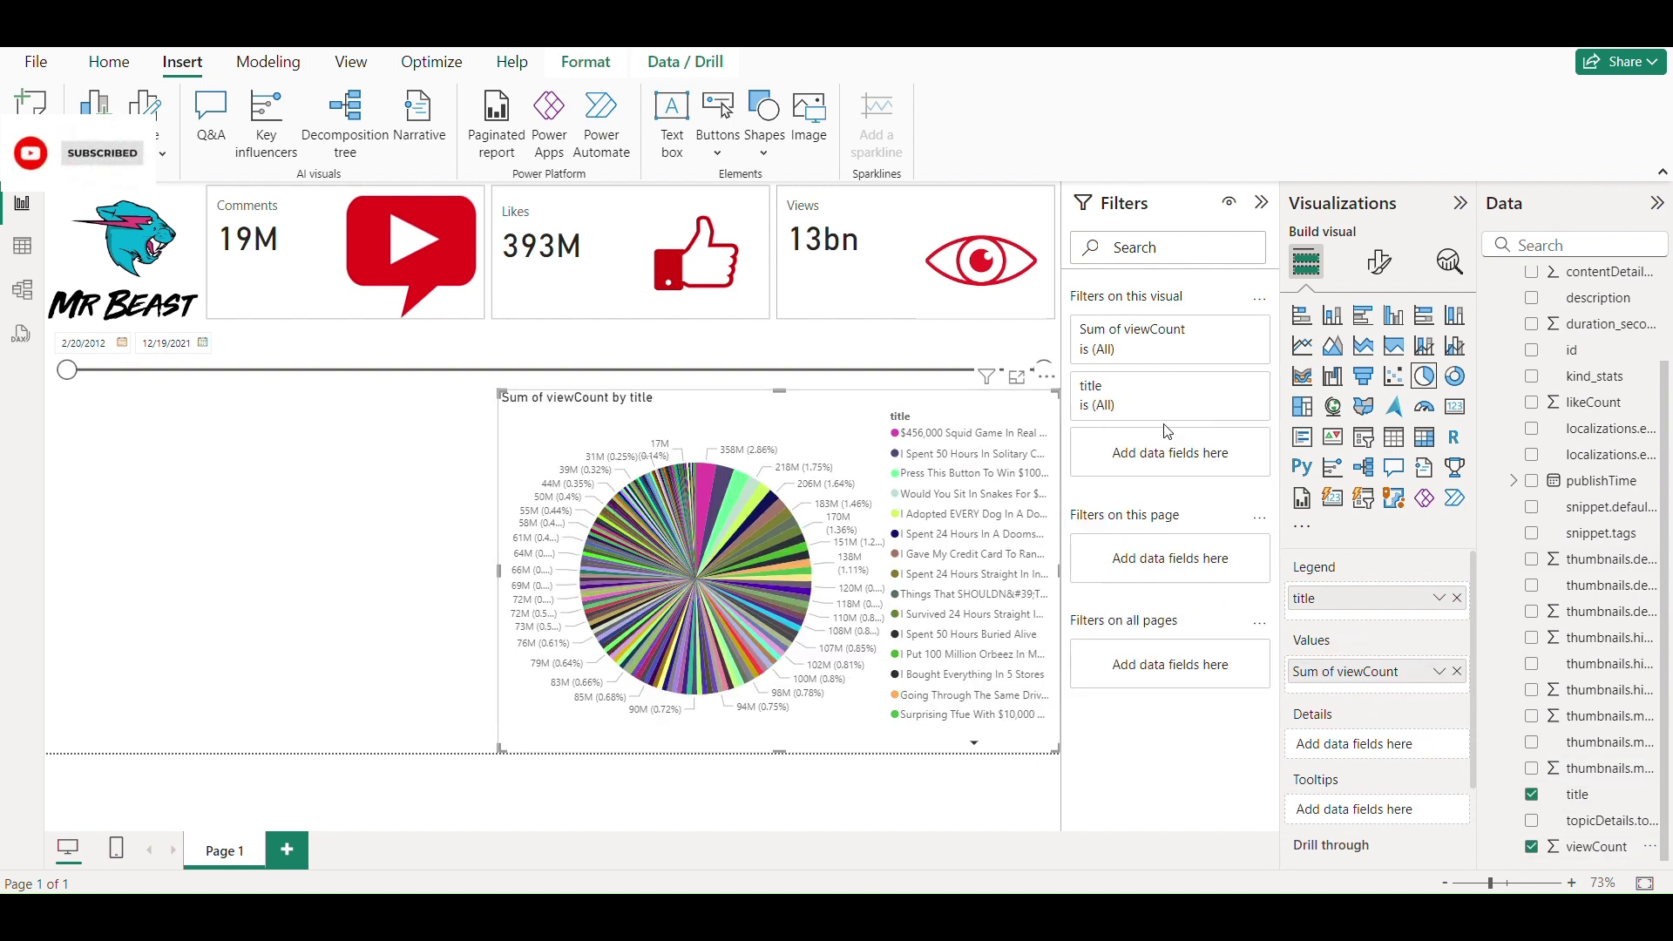
# Filter the pie chart's titles to the Top N 10 by Sum of viewCount
pyautogui.click(1230, 389)
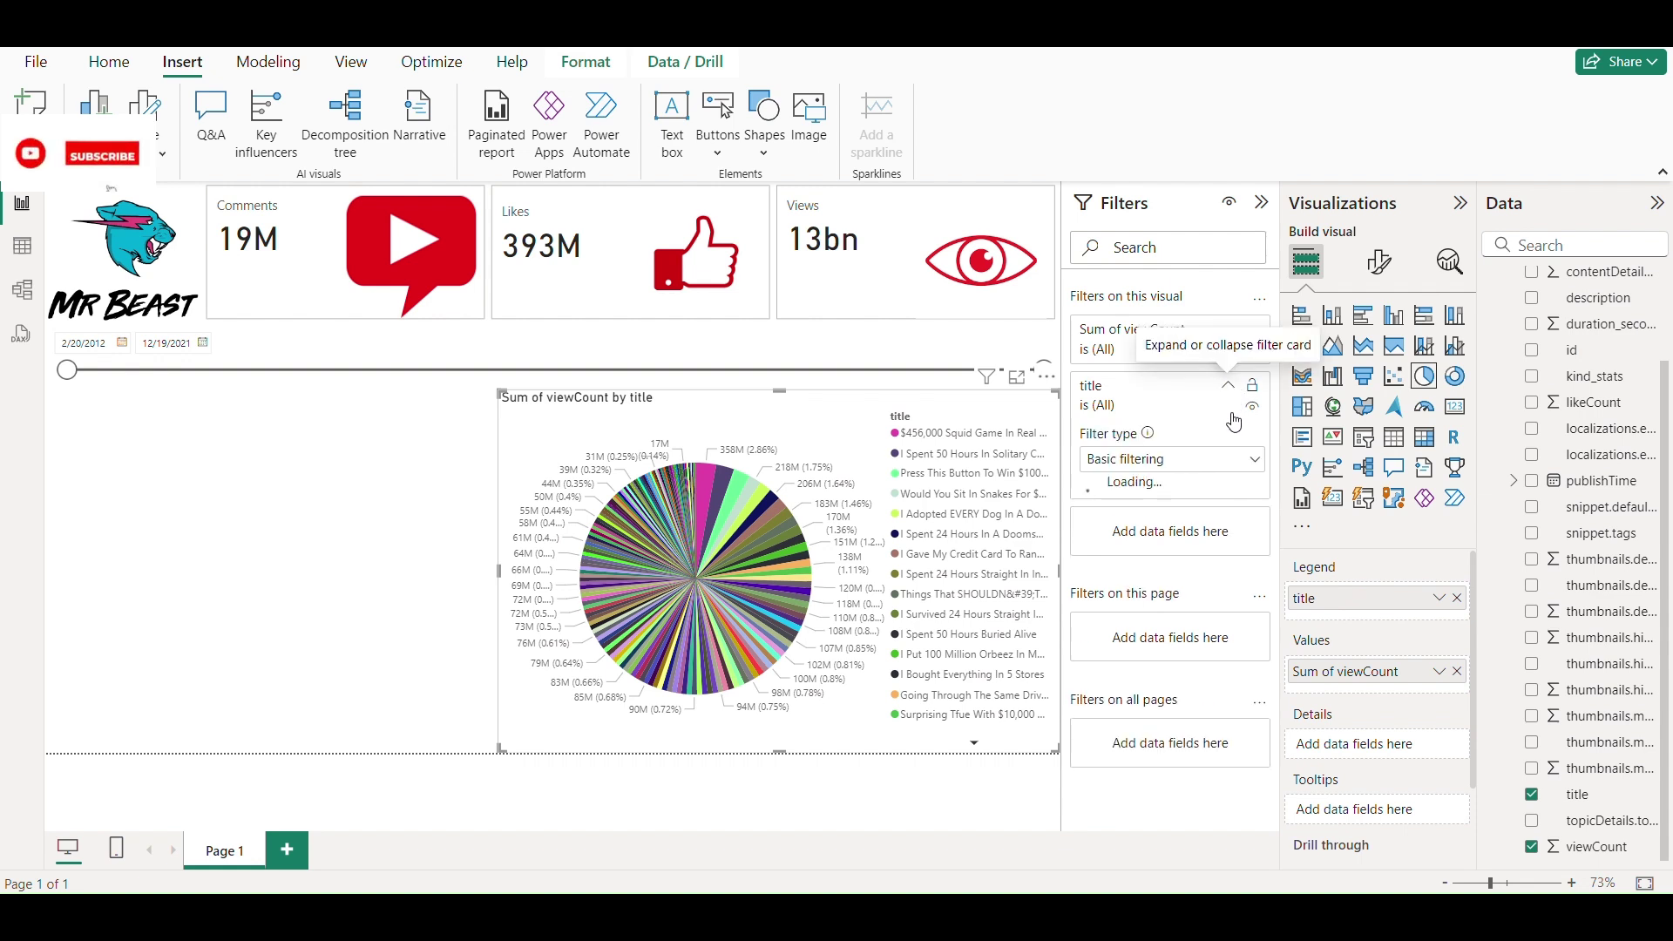
pyautogui.click(1229, 462)
pyautogui.click(1179, 549)
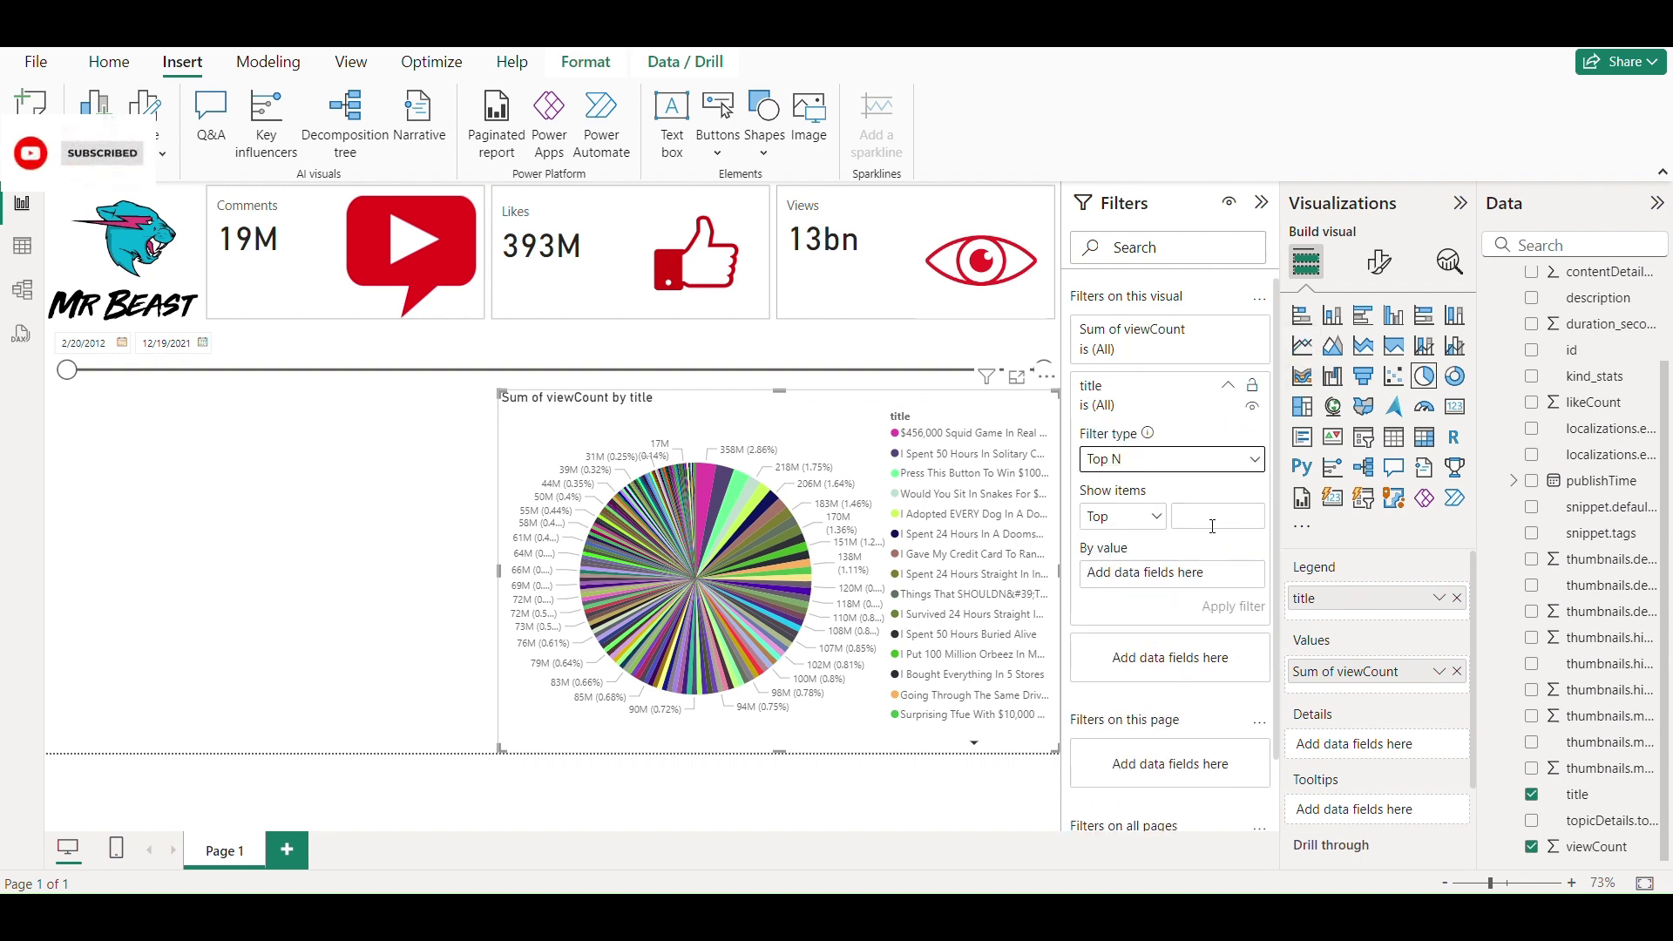
pyautogui.click(1216, 517)
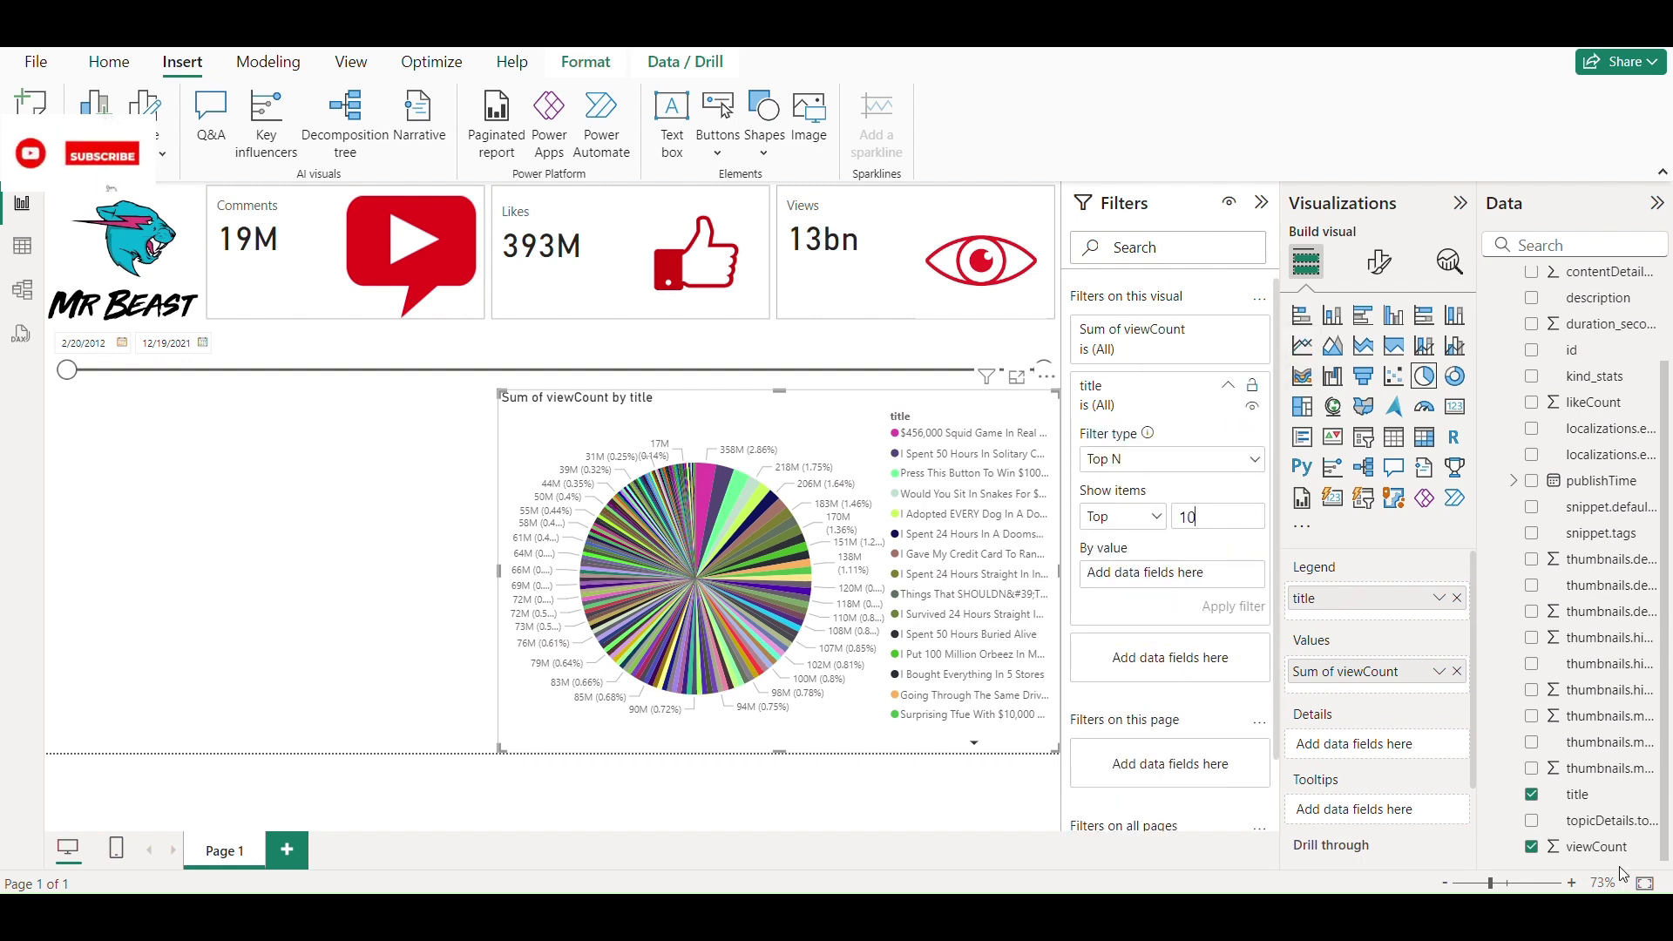
pyautogui.moveTo(1597, 846); pyautogui.dragTo(1173, 572)
pyautogui.click(1238, 606)
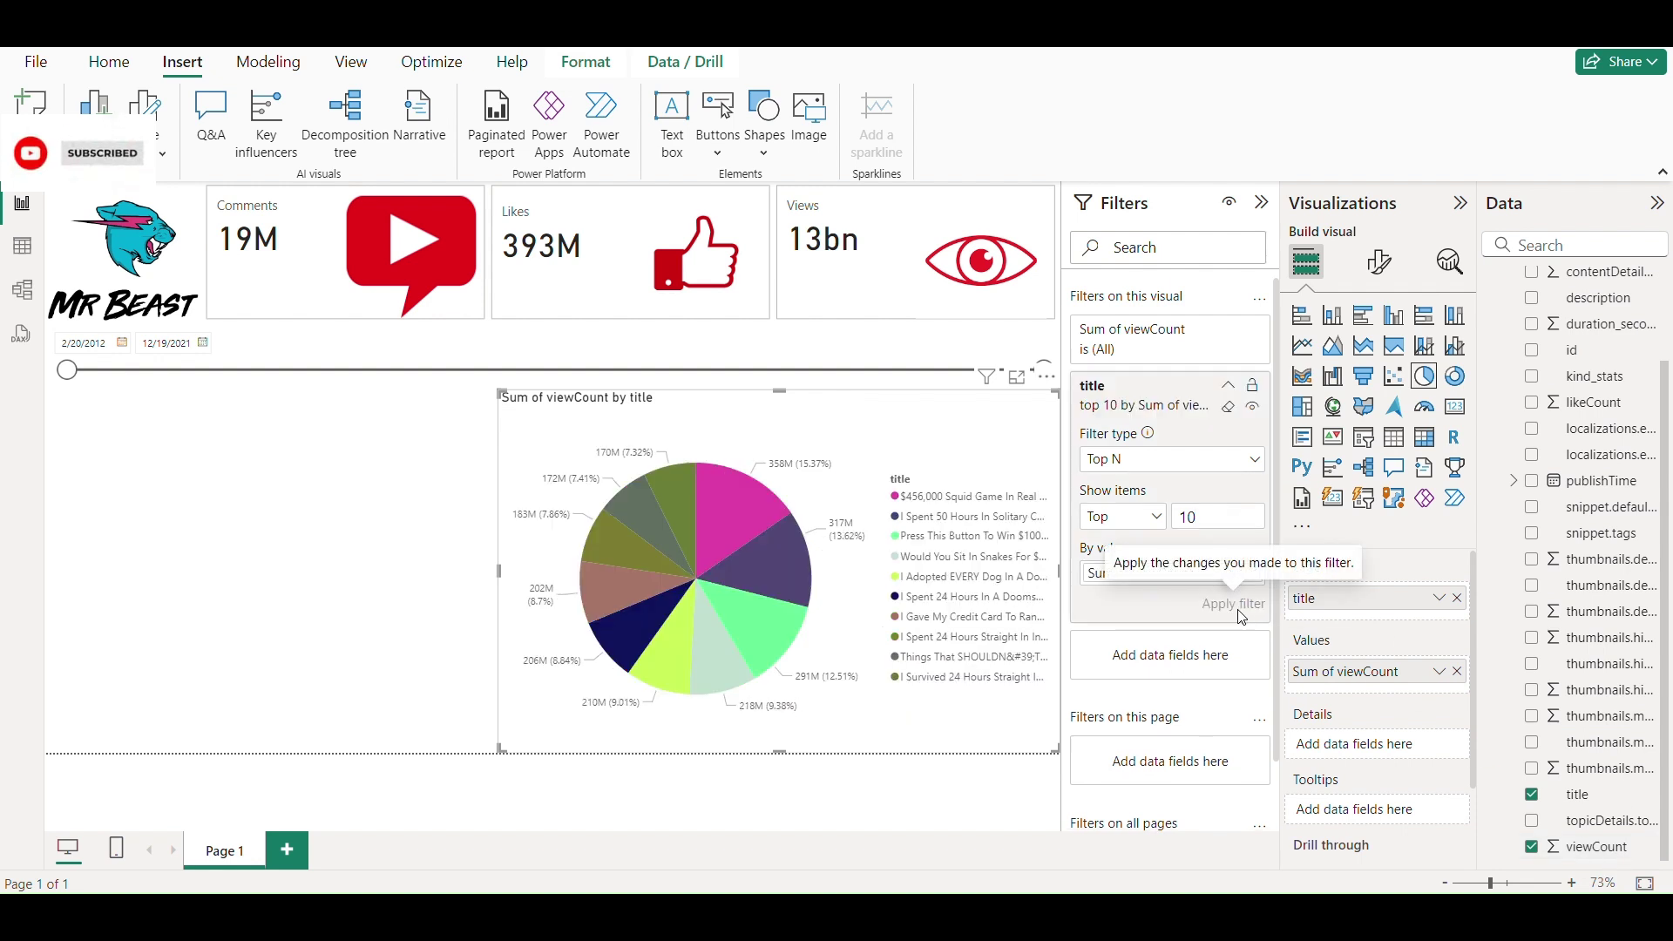
# Cross-filter the cards by selecting pie slices such as Solitary Confinement and the 218M slice
pyautogui.click(788, 575)
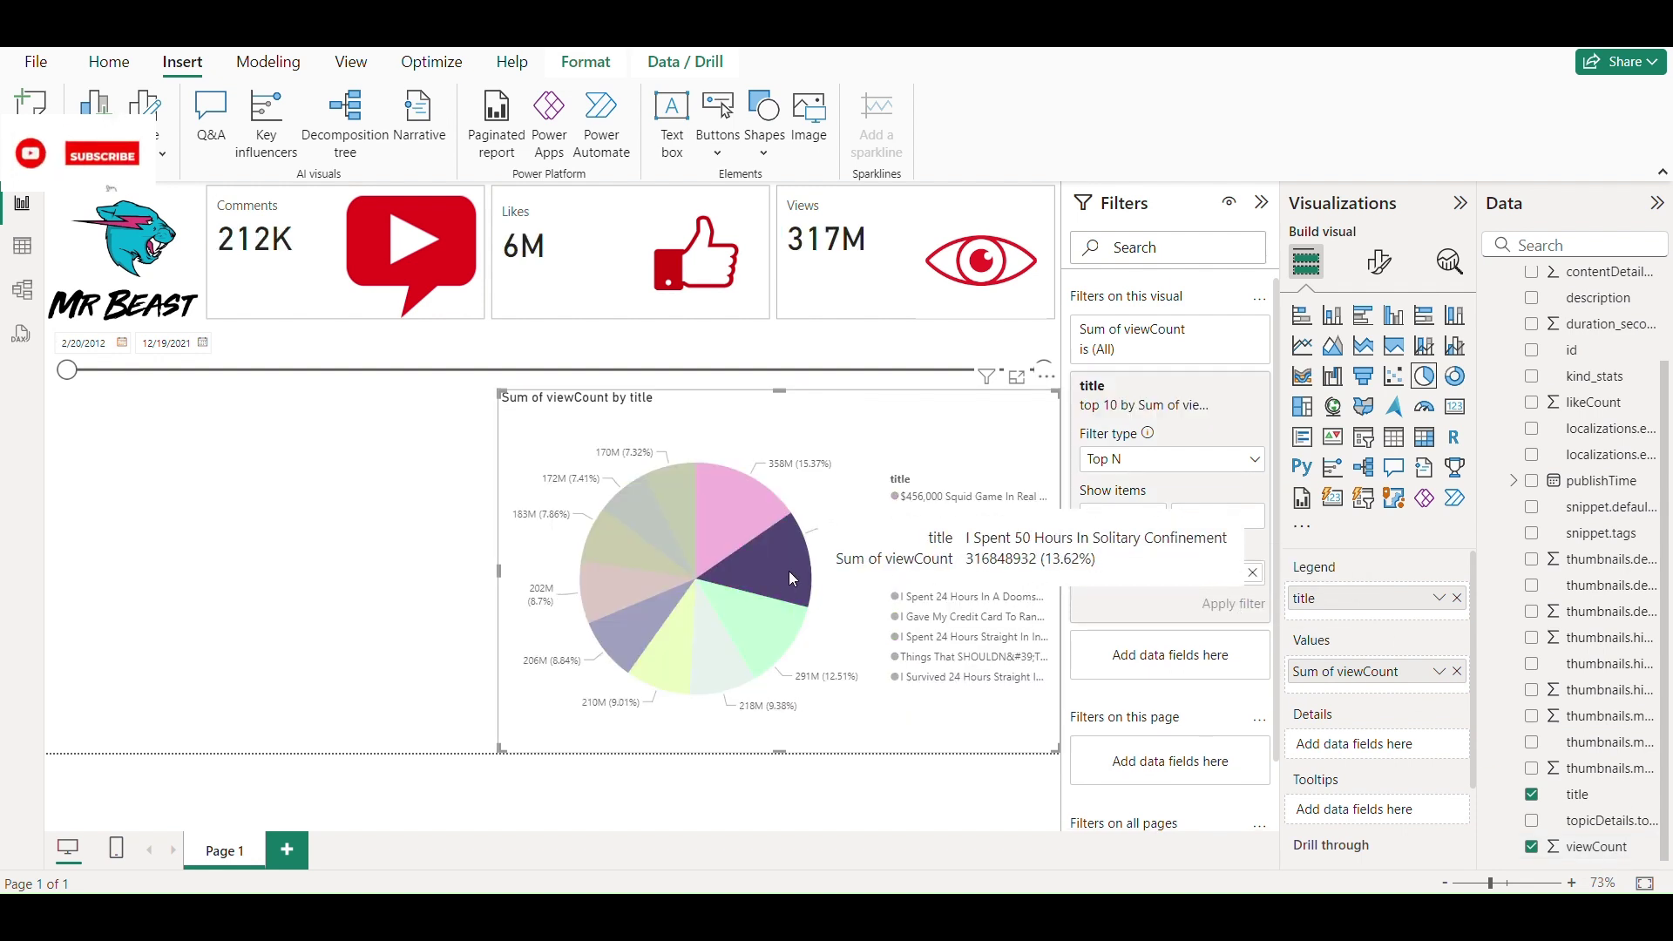
pyautogui.click(767, 652)
pyautogui.click(724, 660)
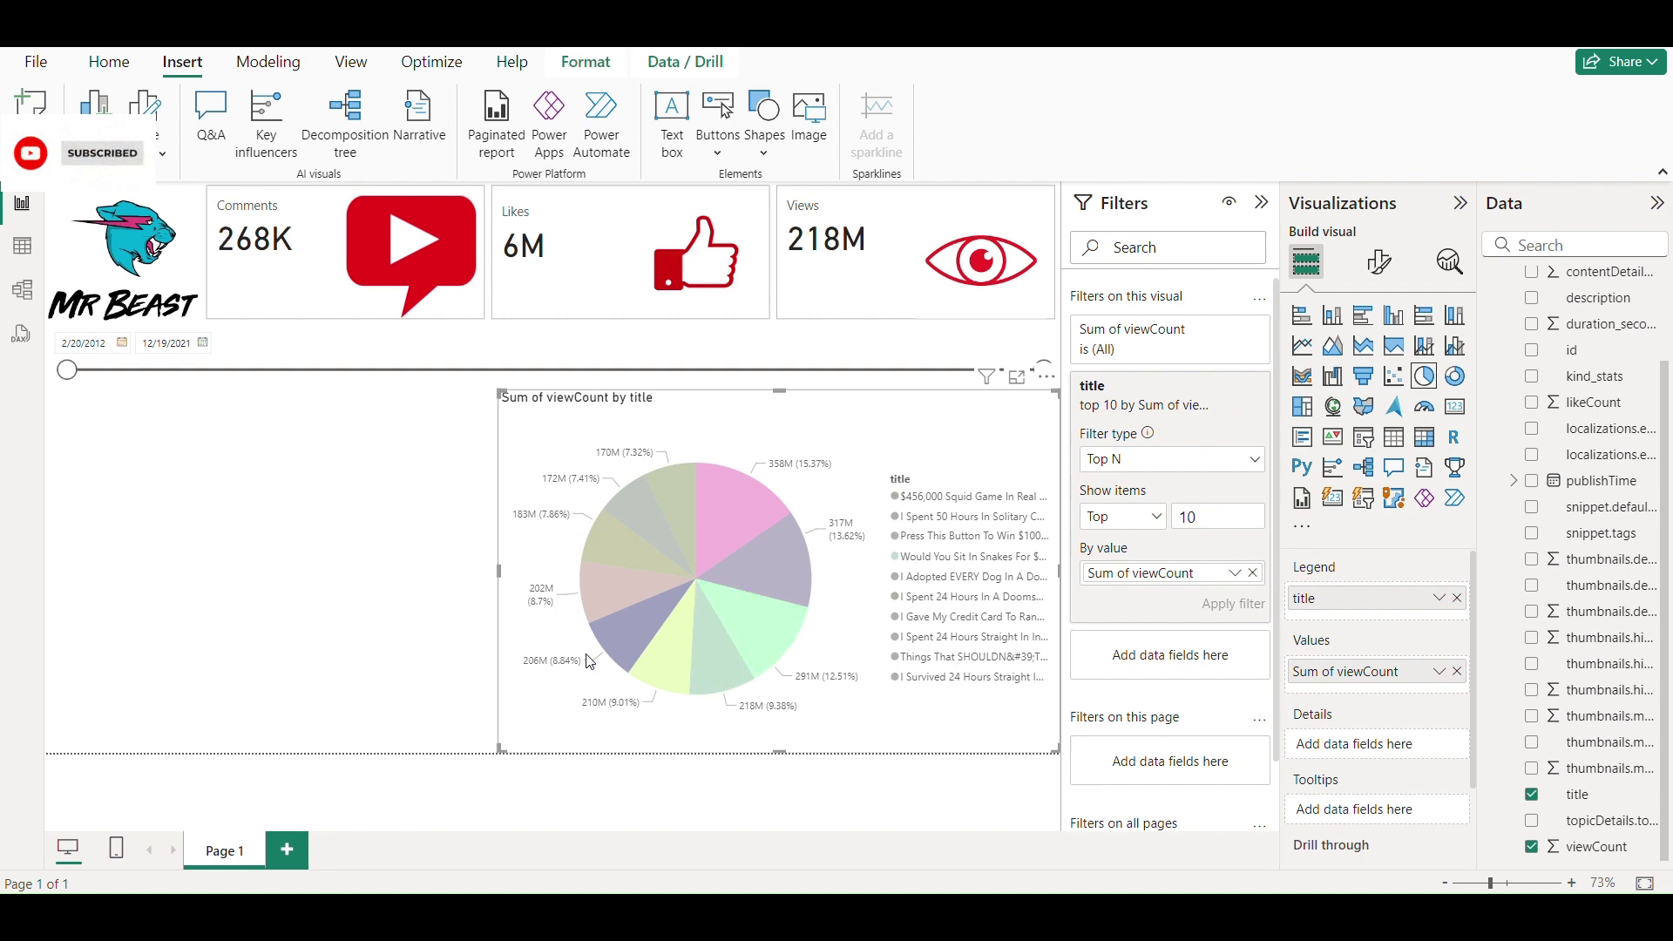
pyautogui.click(421, 590)
# Turn off the pie chart's title and clear the slice highlight
pyautogui.click(1379, 261)
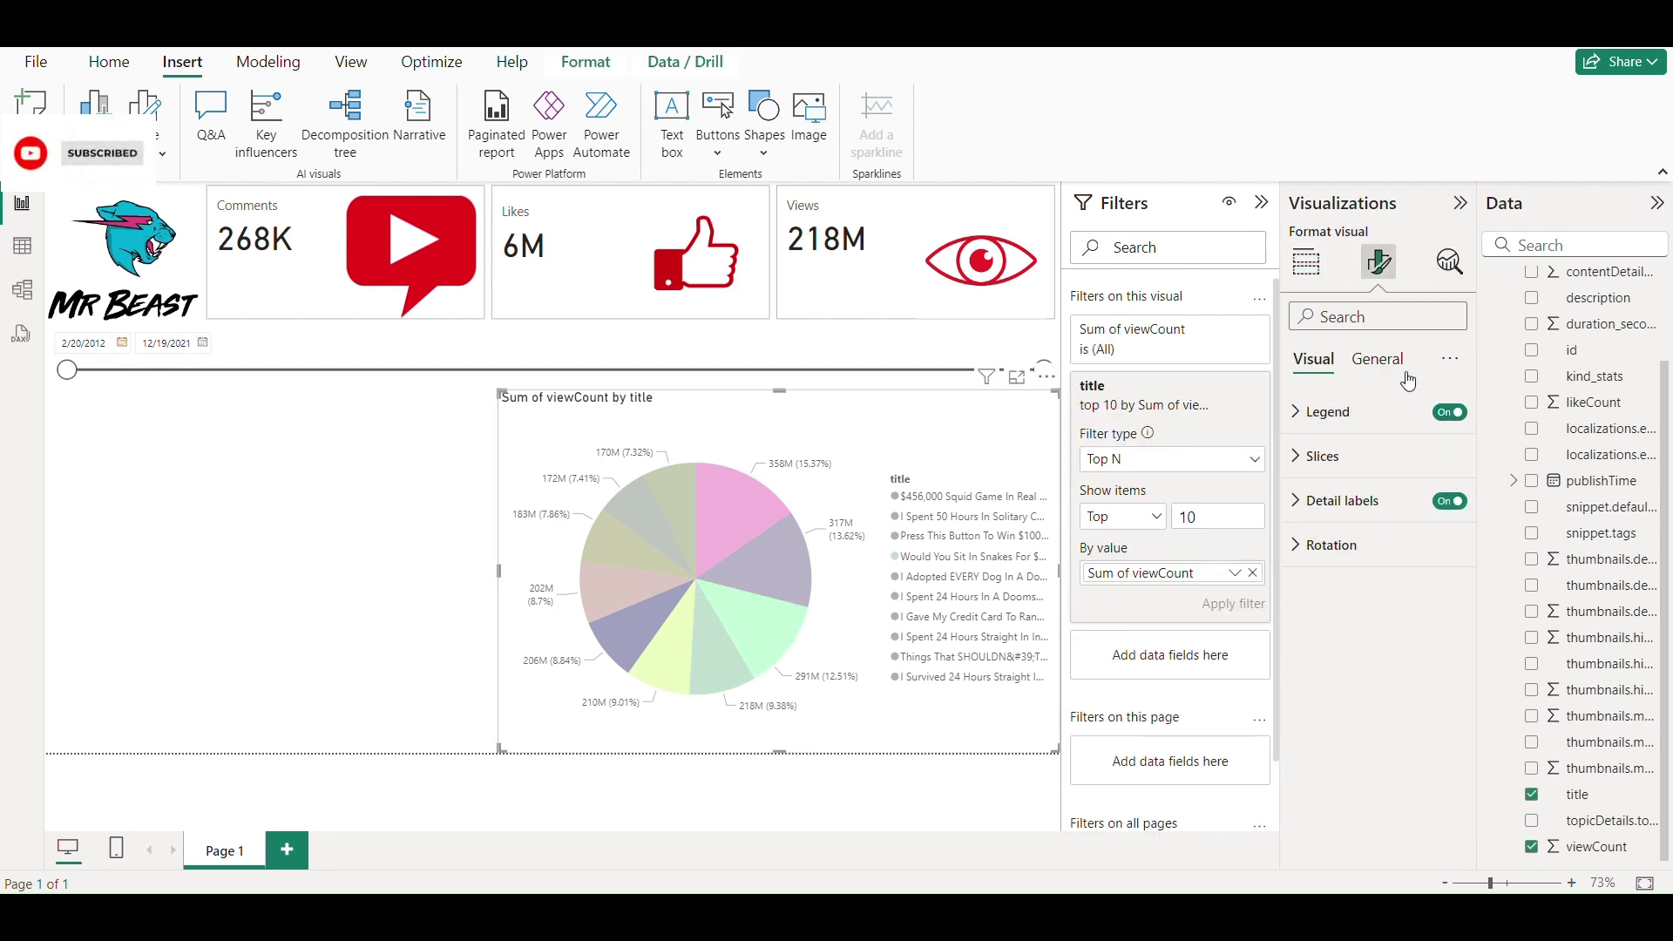
pyautogui.click(1378, 359)
pyautogui.click(1450, 456)
pyautogui.click(314, 546)
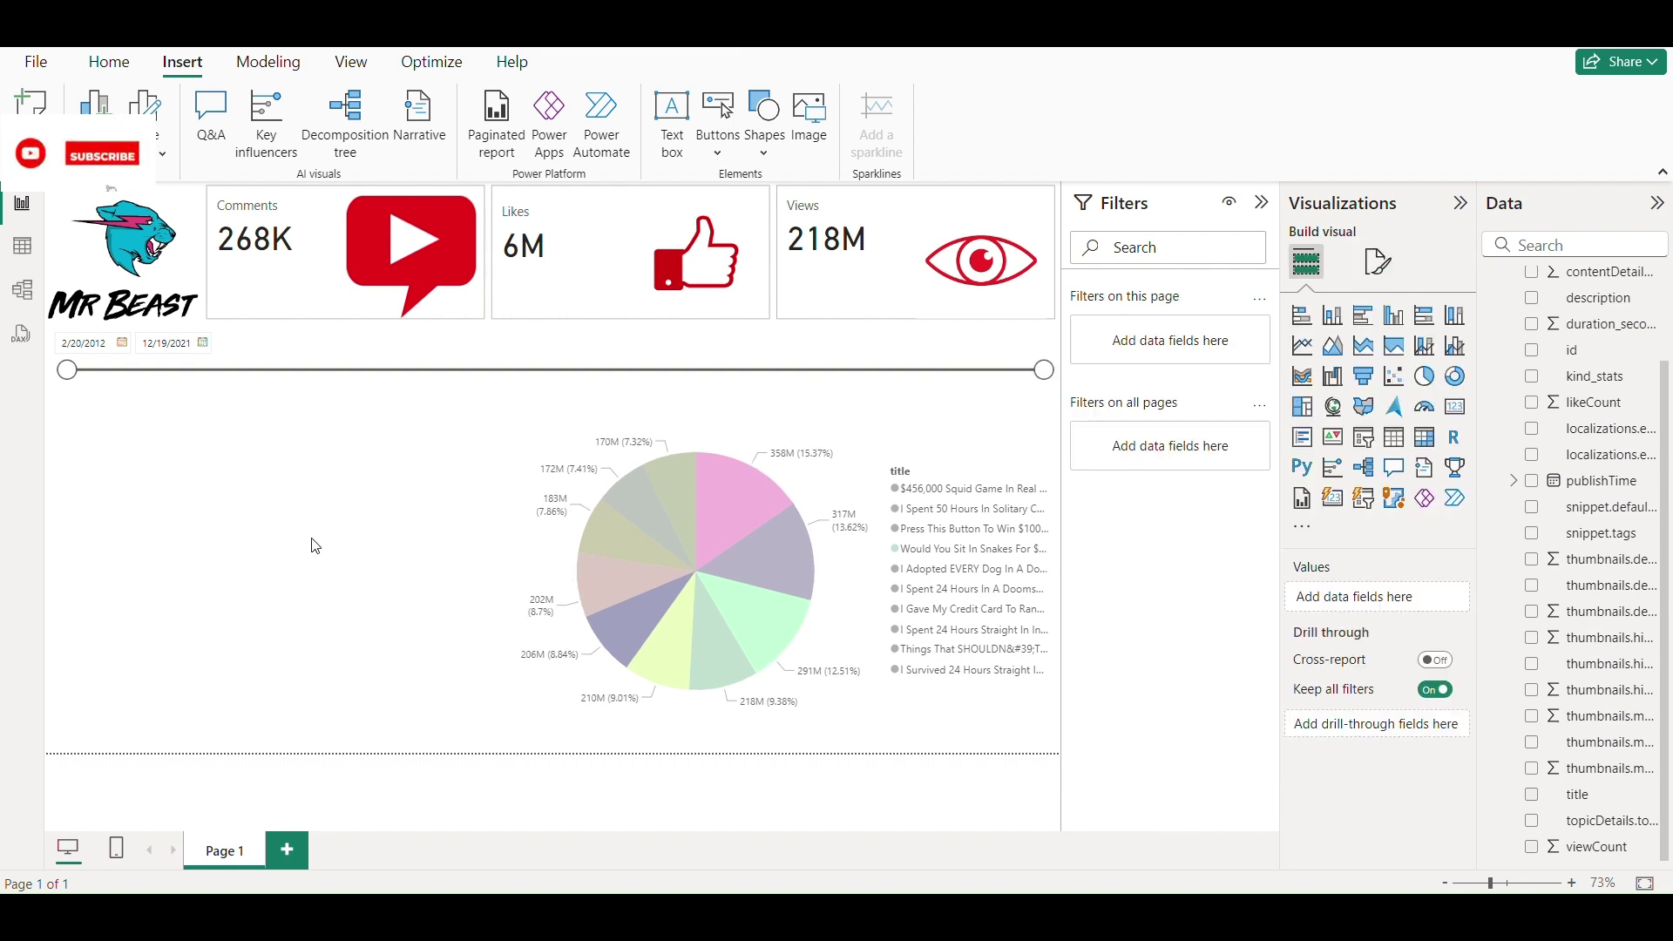
pyautogui.click(521, 515)
pyautogui.click(495, 572)
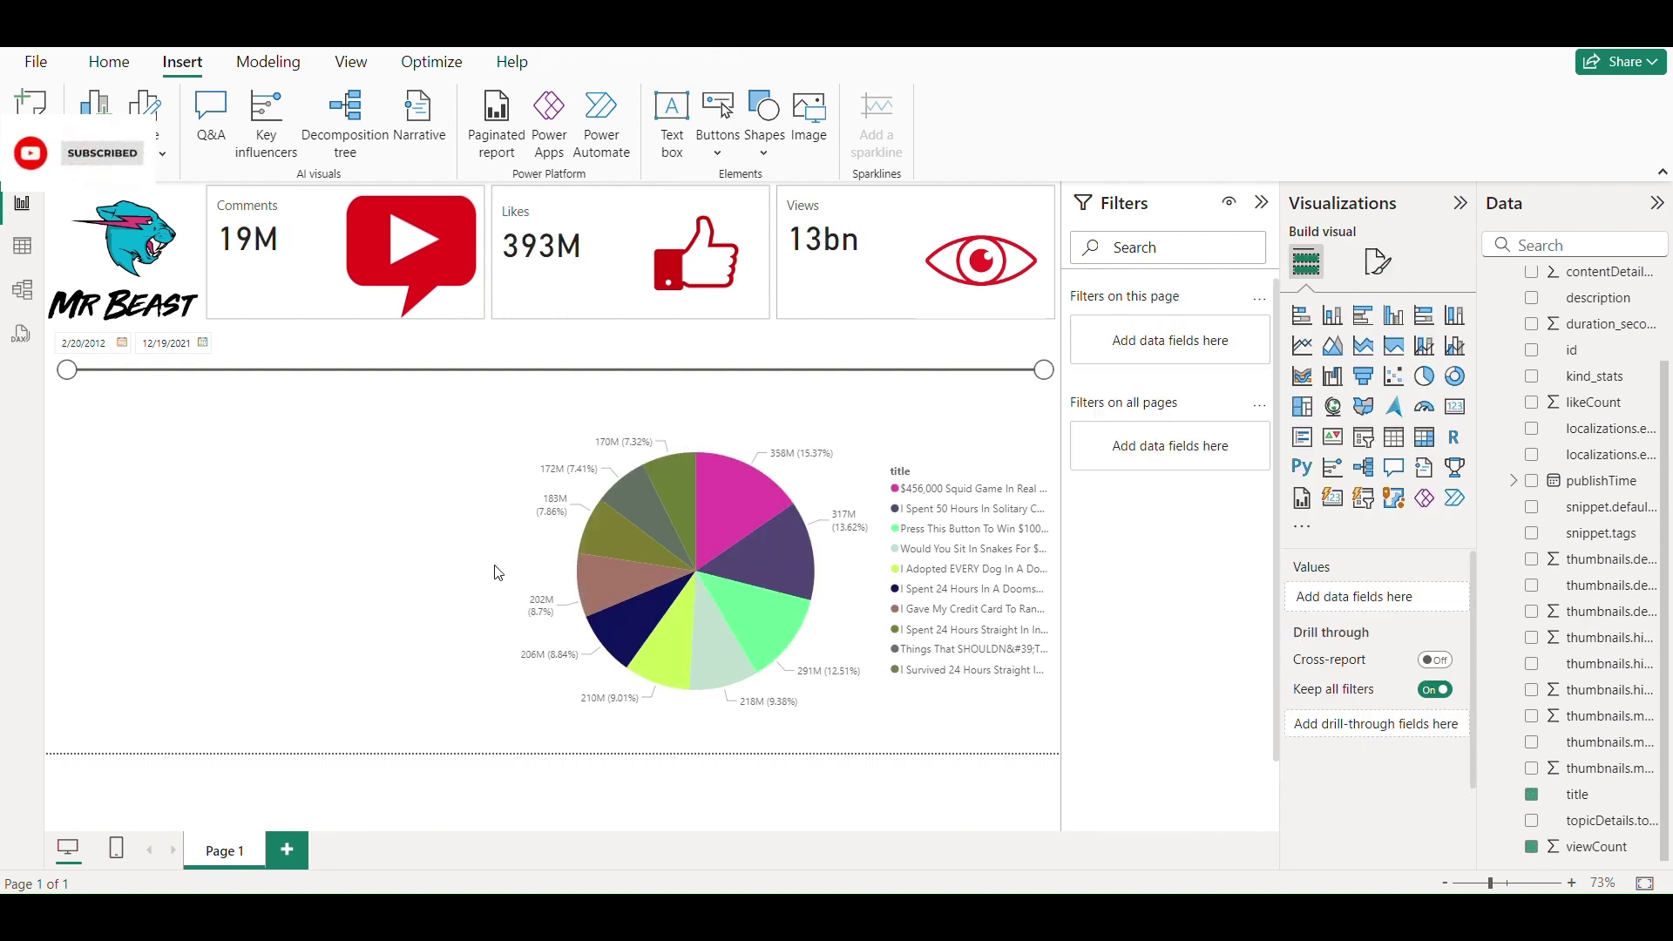
# Add a new slicer beside the pie and stretch it up to the date slider
pyautogui.click(1364, 501)
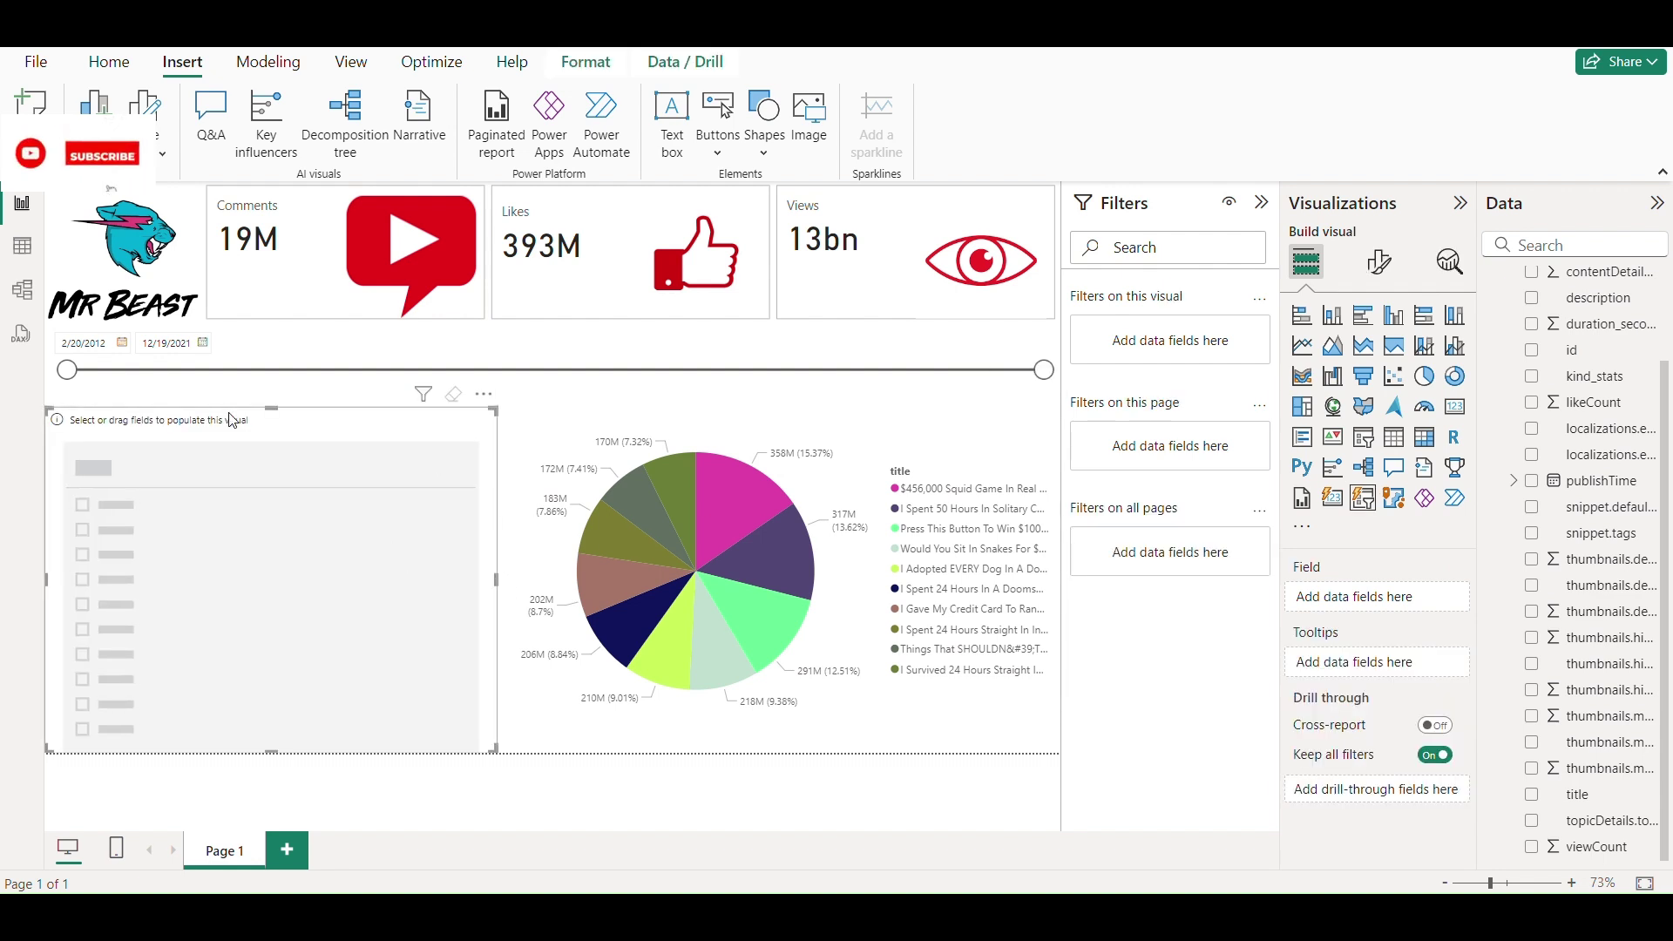
pyautogui.moveTo(271, 412); pyautogui.dragTo(269, 394)
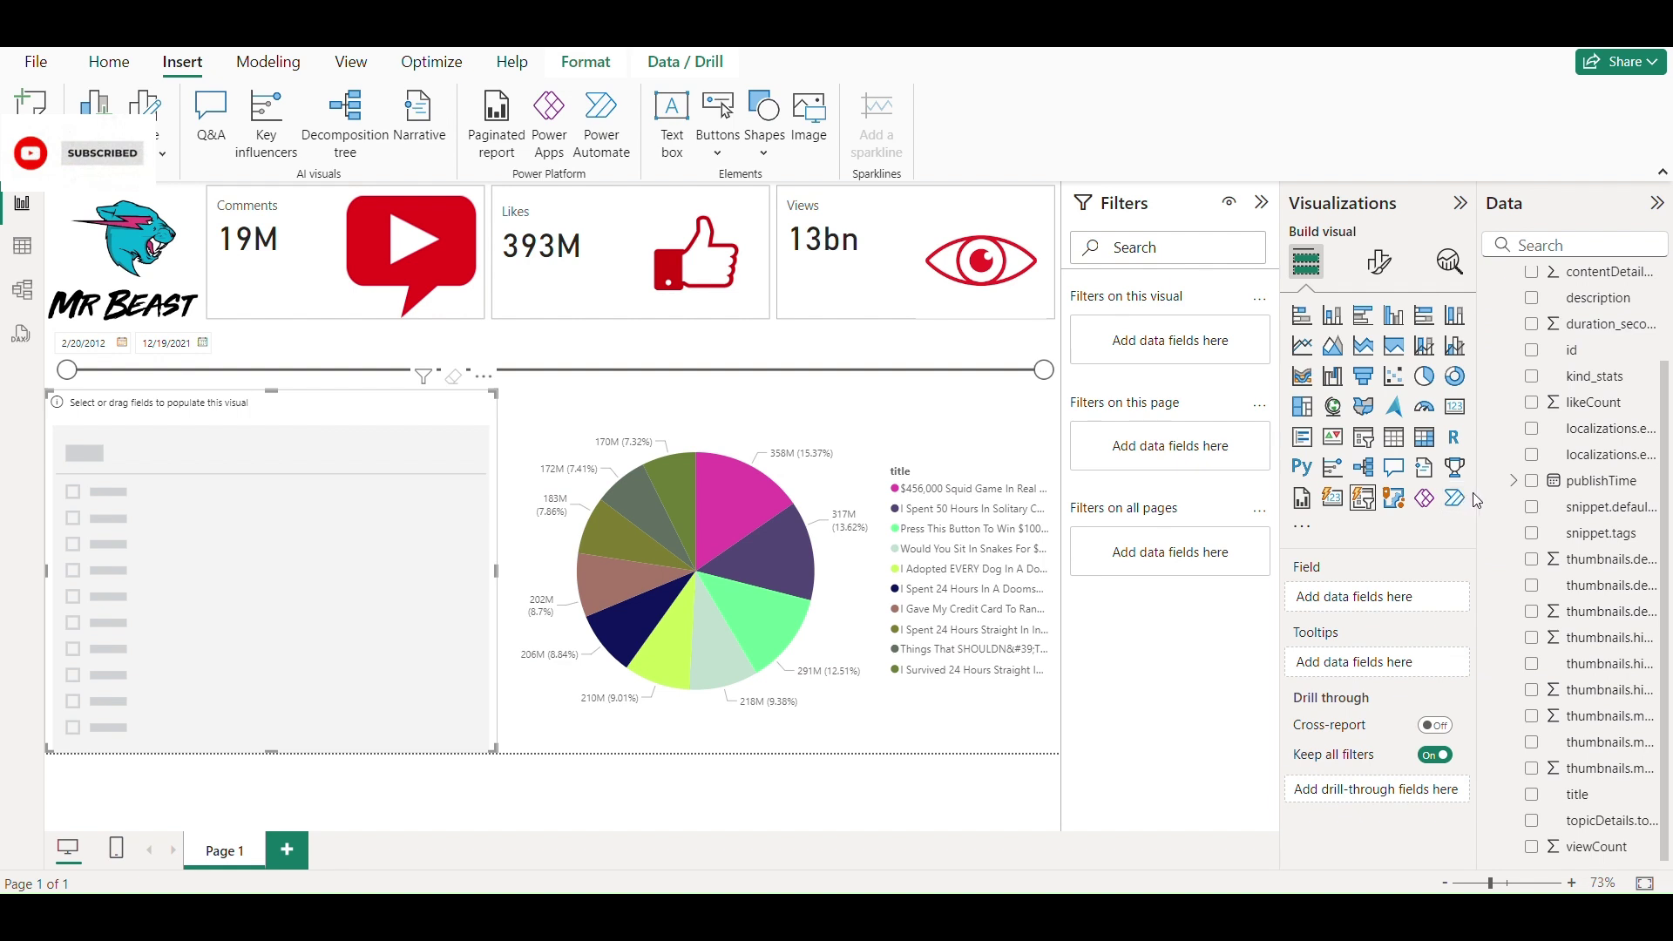
pyautogui.moveTo(1479, 500); pyautogui.dragTo(1440, 499)
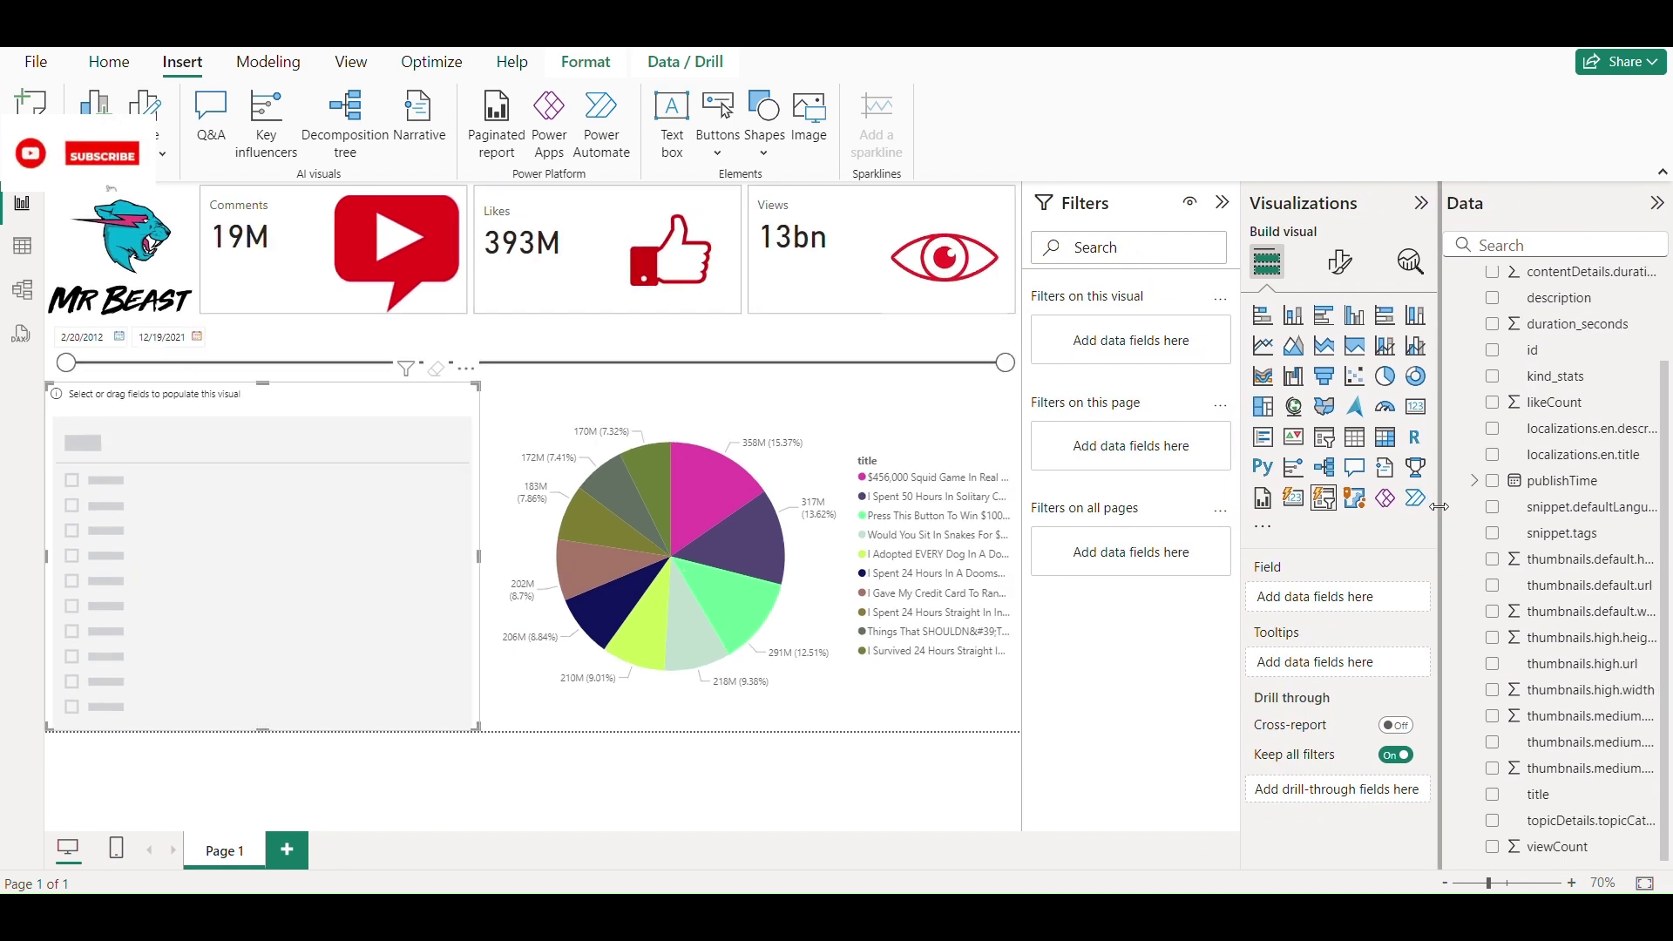
# Categorise thumbnails.high.url as Image URL and put it into the slicer's Field well
pyautogui.click(1608, 664)
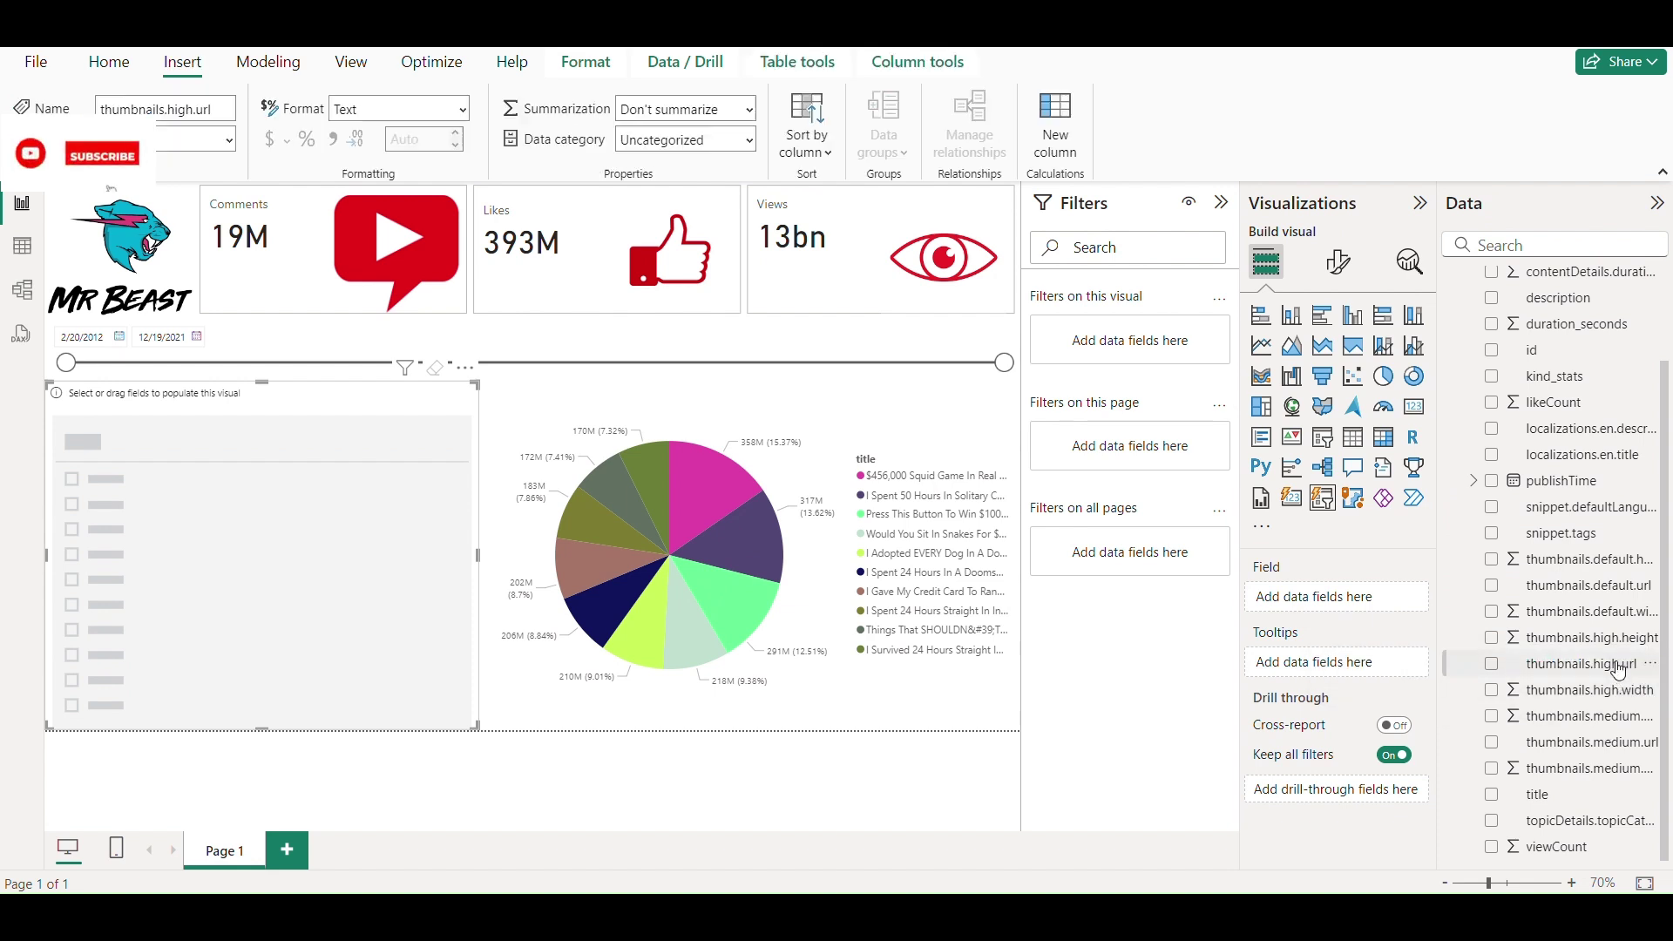
pyautogui.click(748, 140)
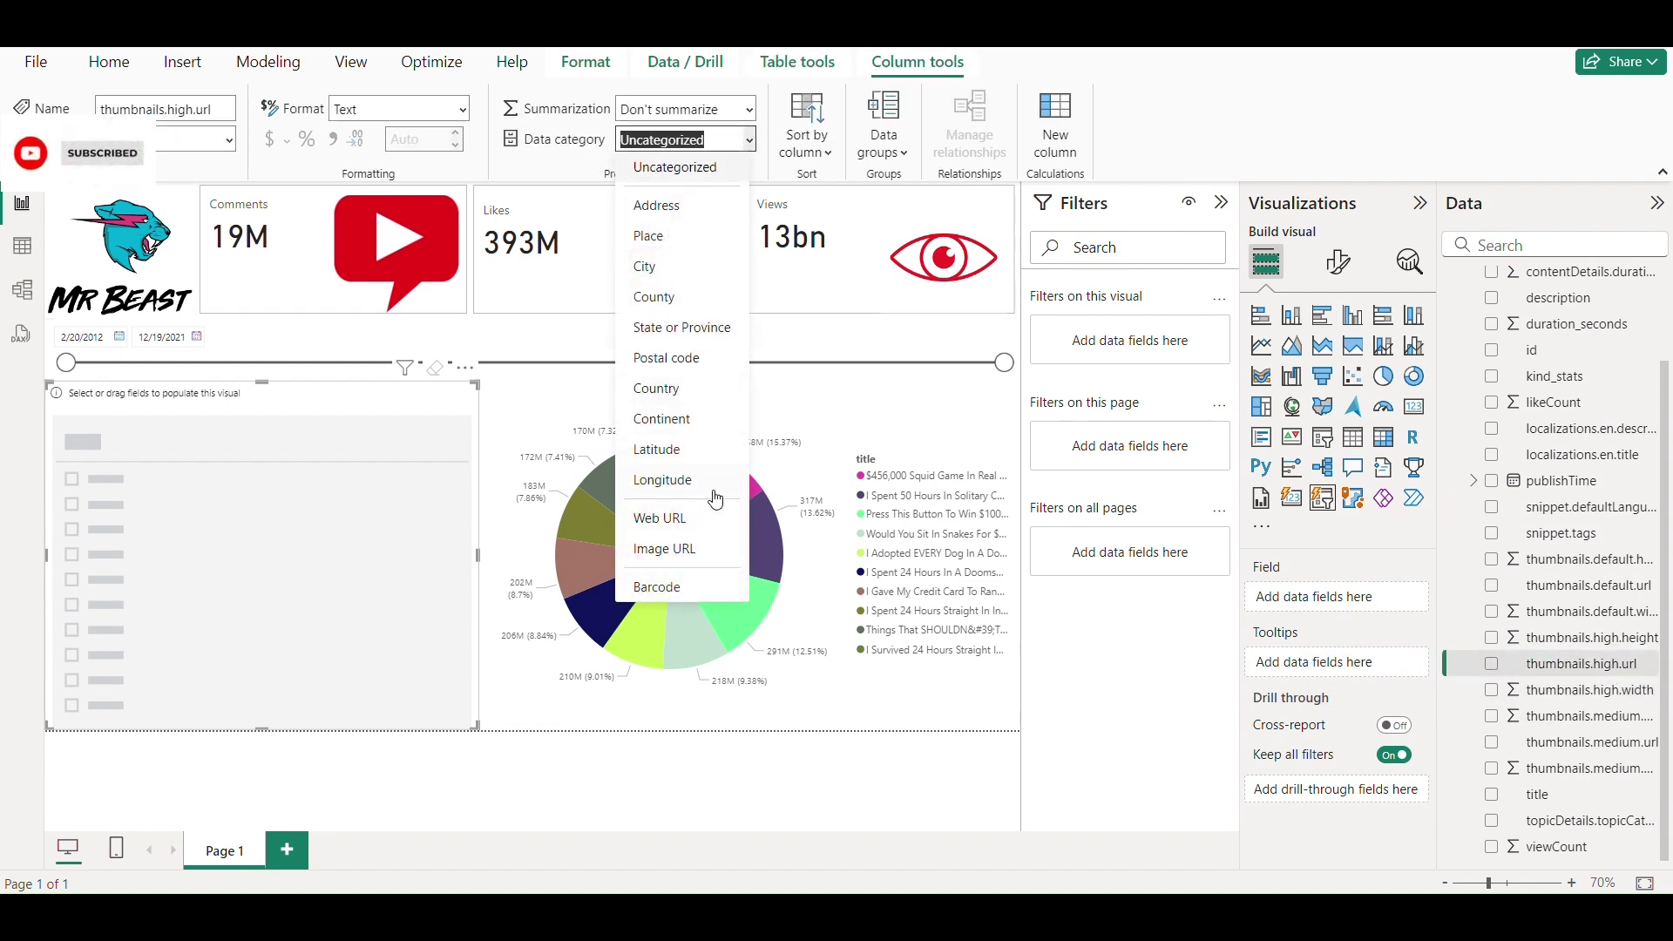
pyautogui.click(665, 548)
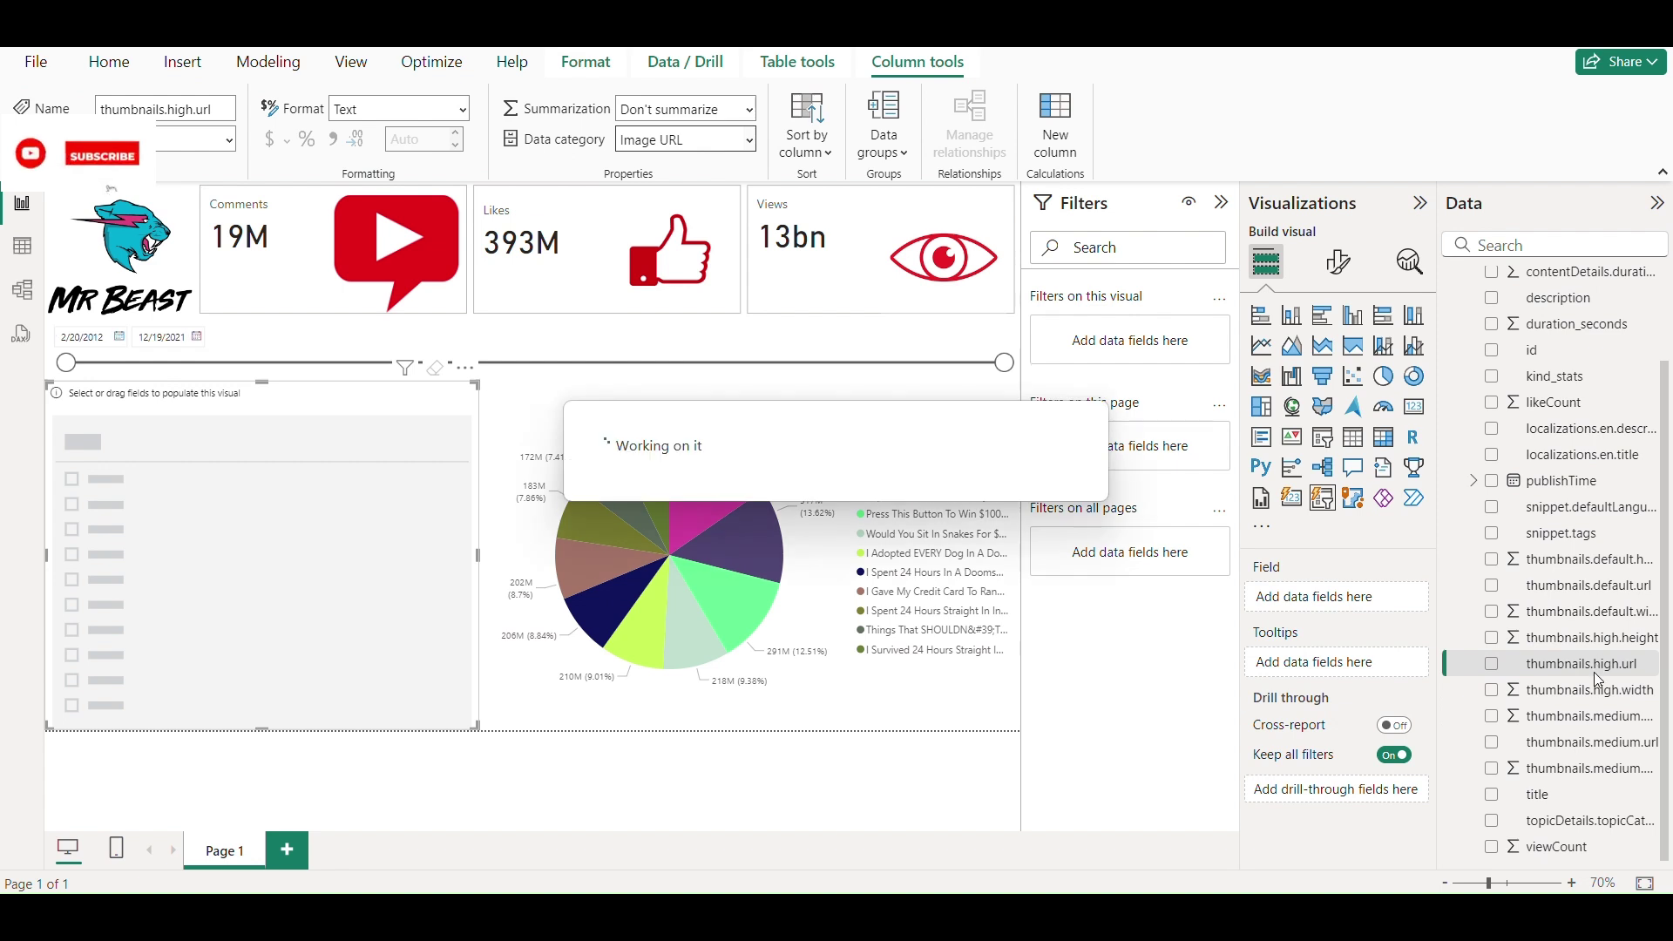
pyautogui.moveTo(1551, 664); pyautogui.dragTo(1332, 604)
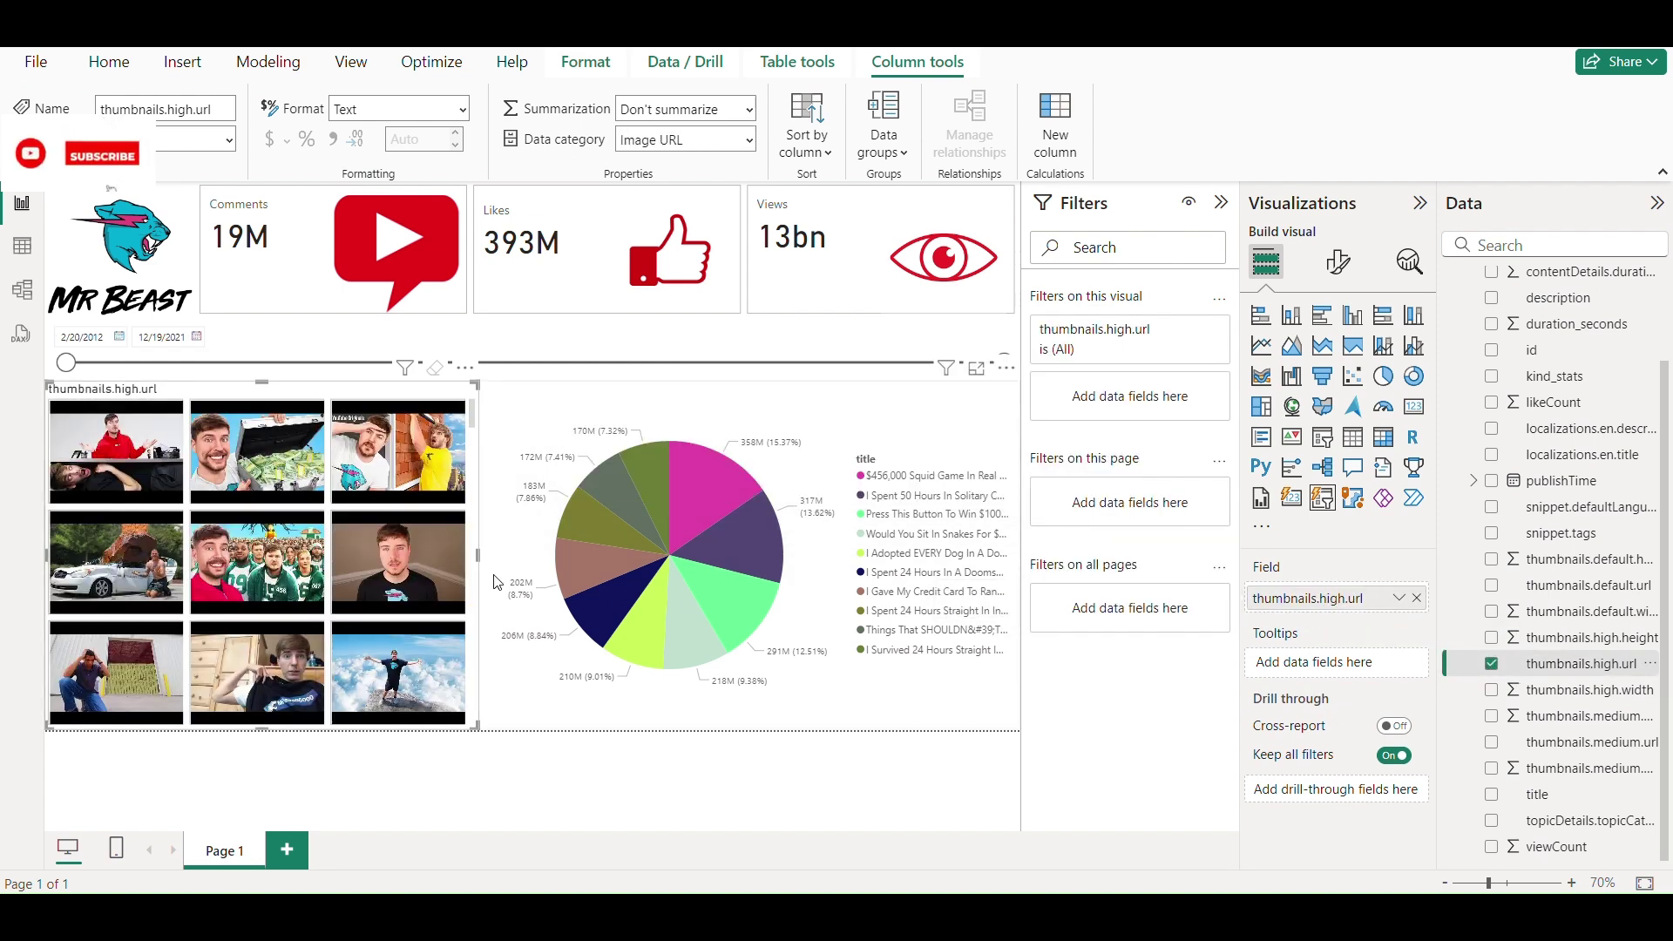
# Turn off the thumbnail slicer's title, then test filtering by thumbnails and a pie slice
pyautogui.click(1338, 262)
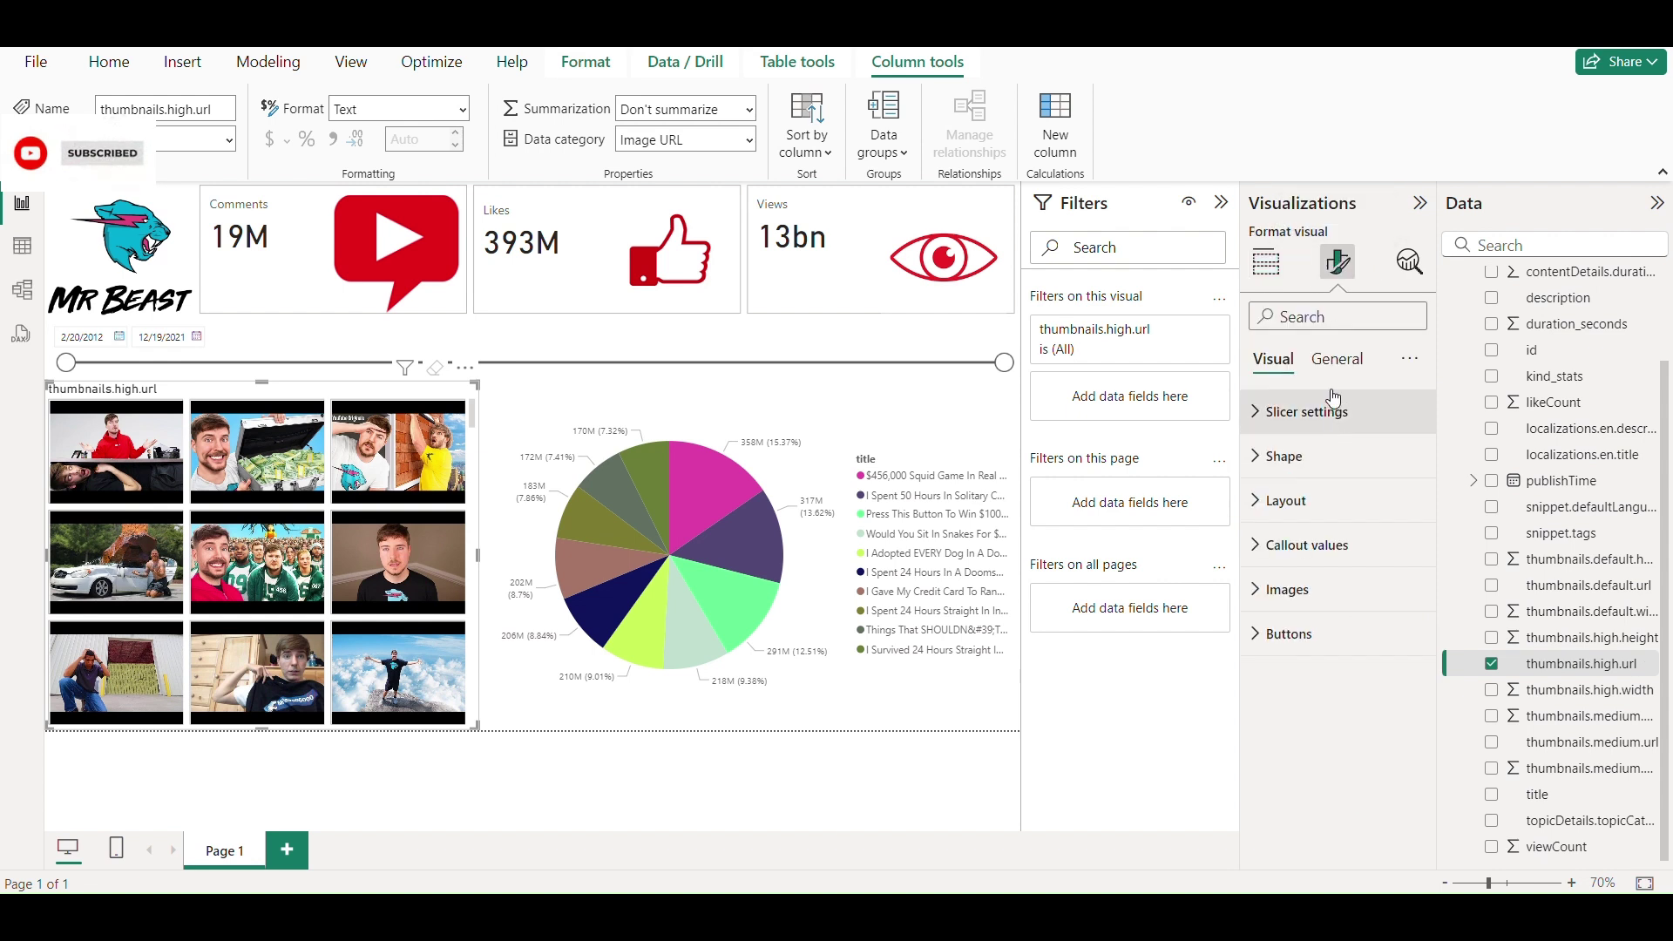
pyautogui.click(1348, 364)
pyautogui.click(1409, 456)
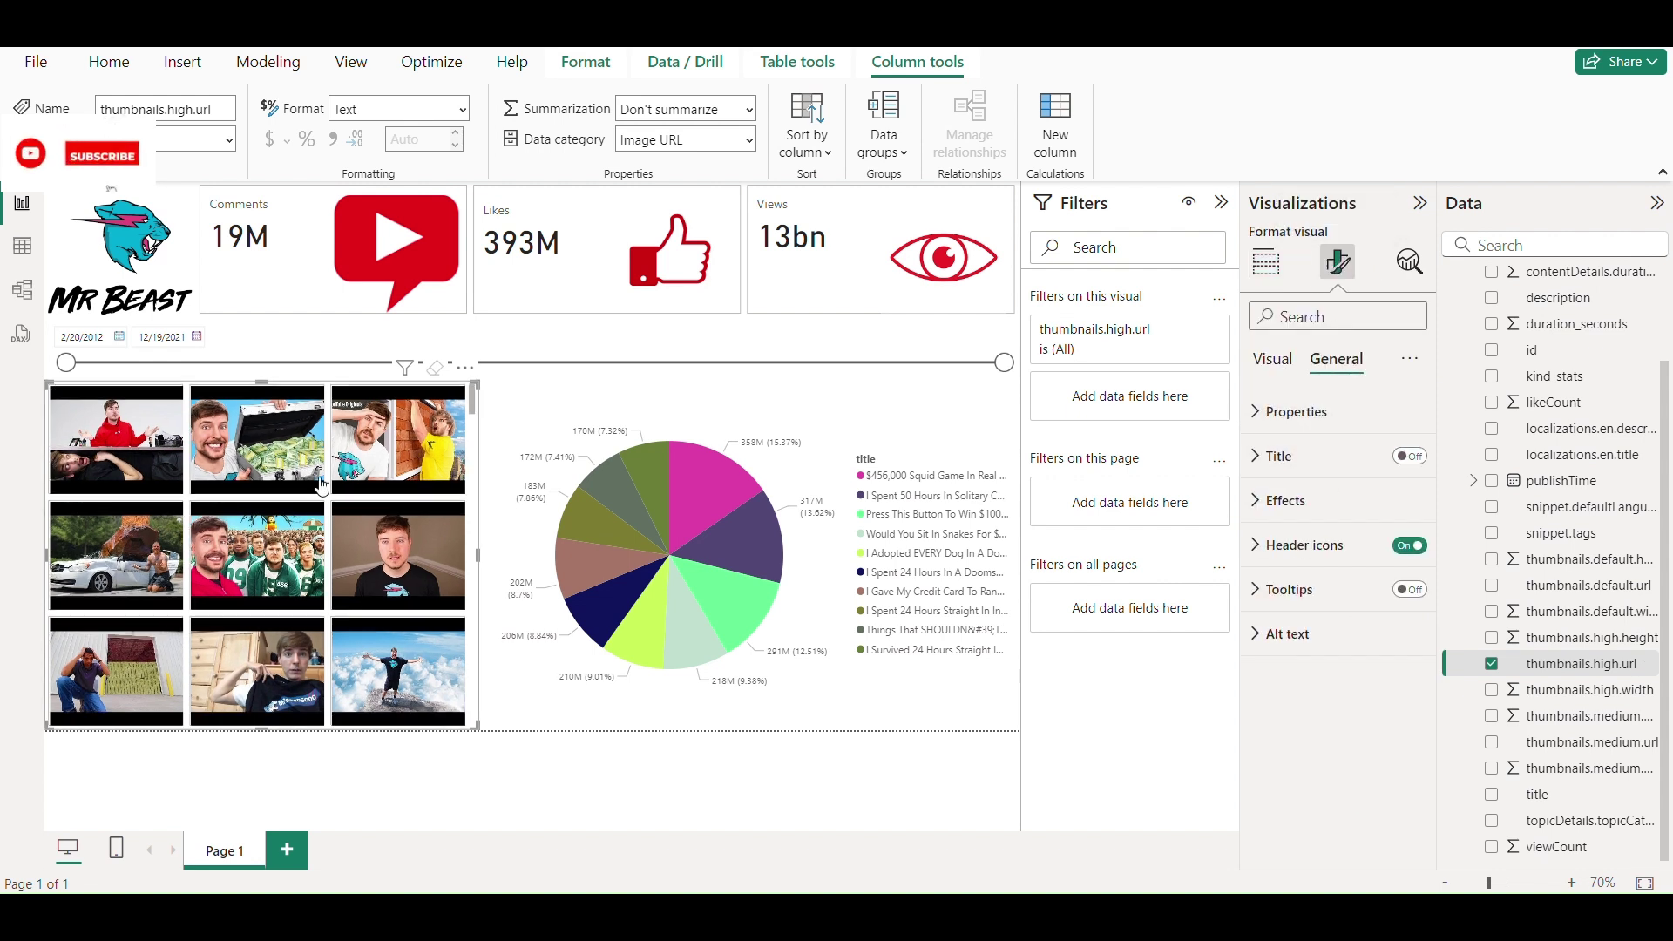
pyautogui.click(364, 556)
pyautogui.click(364, 659)
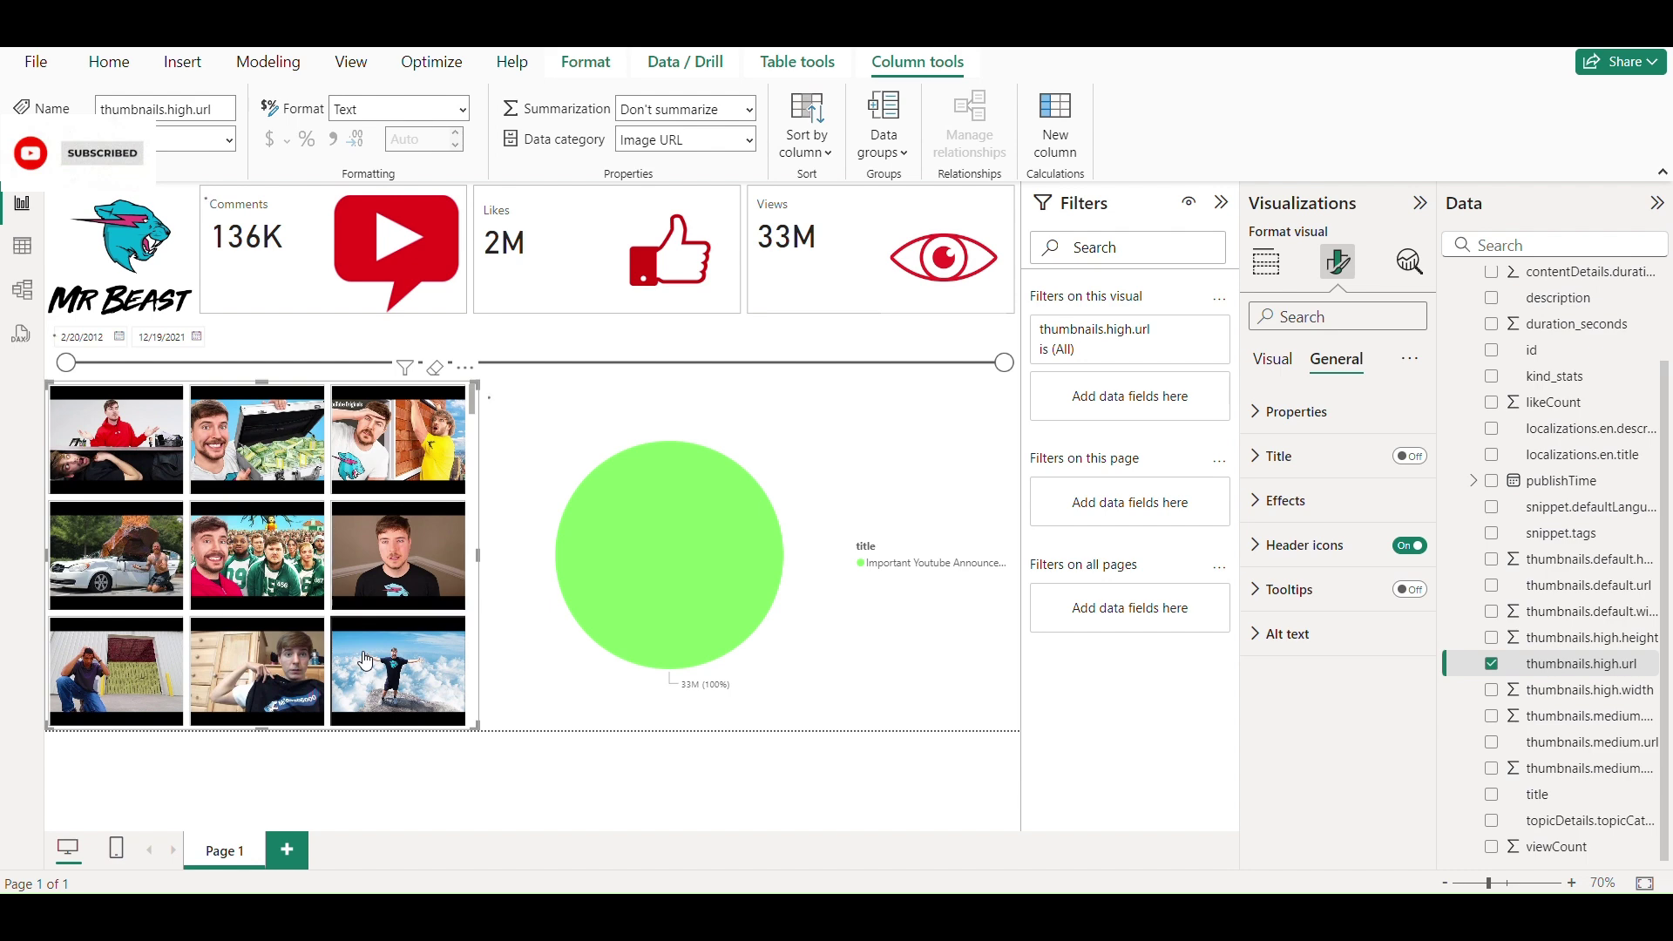
pyautogui.click(753, 411)
pyautogui.click(703, 554)
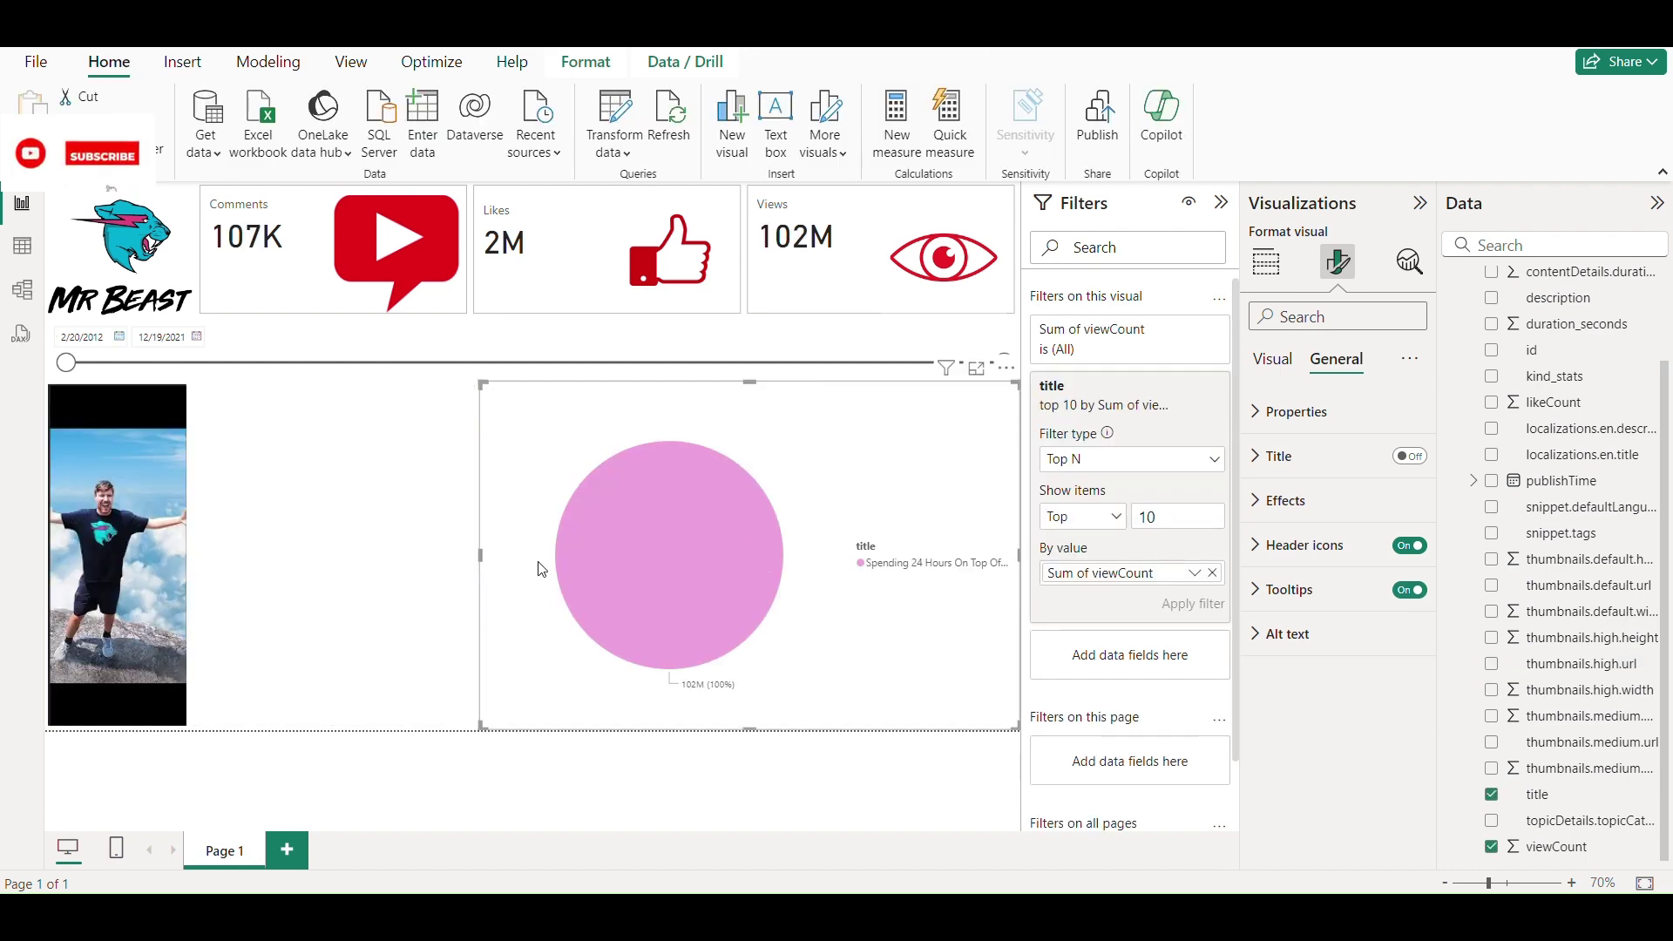
pyautogui.click(441, 564)
# Turn on Show Select all in the slicer settings and select all thumbnails
pyautogui.click(1274, 360)
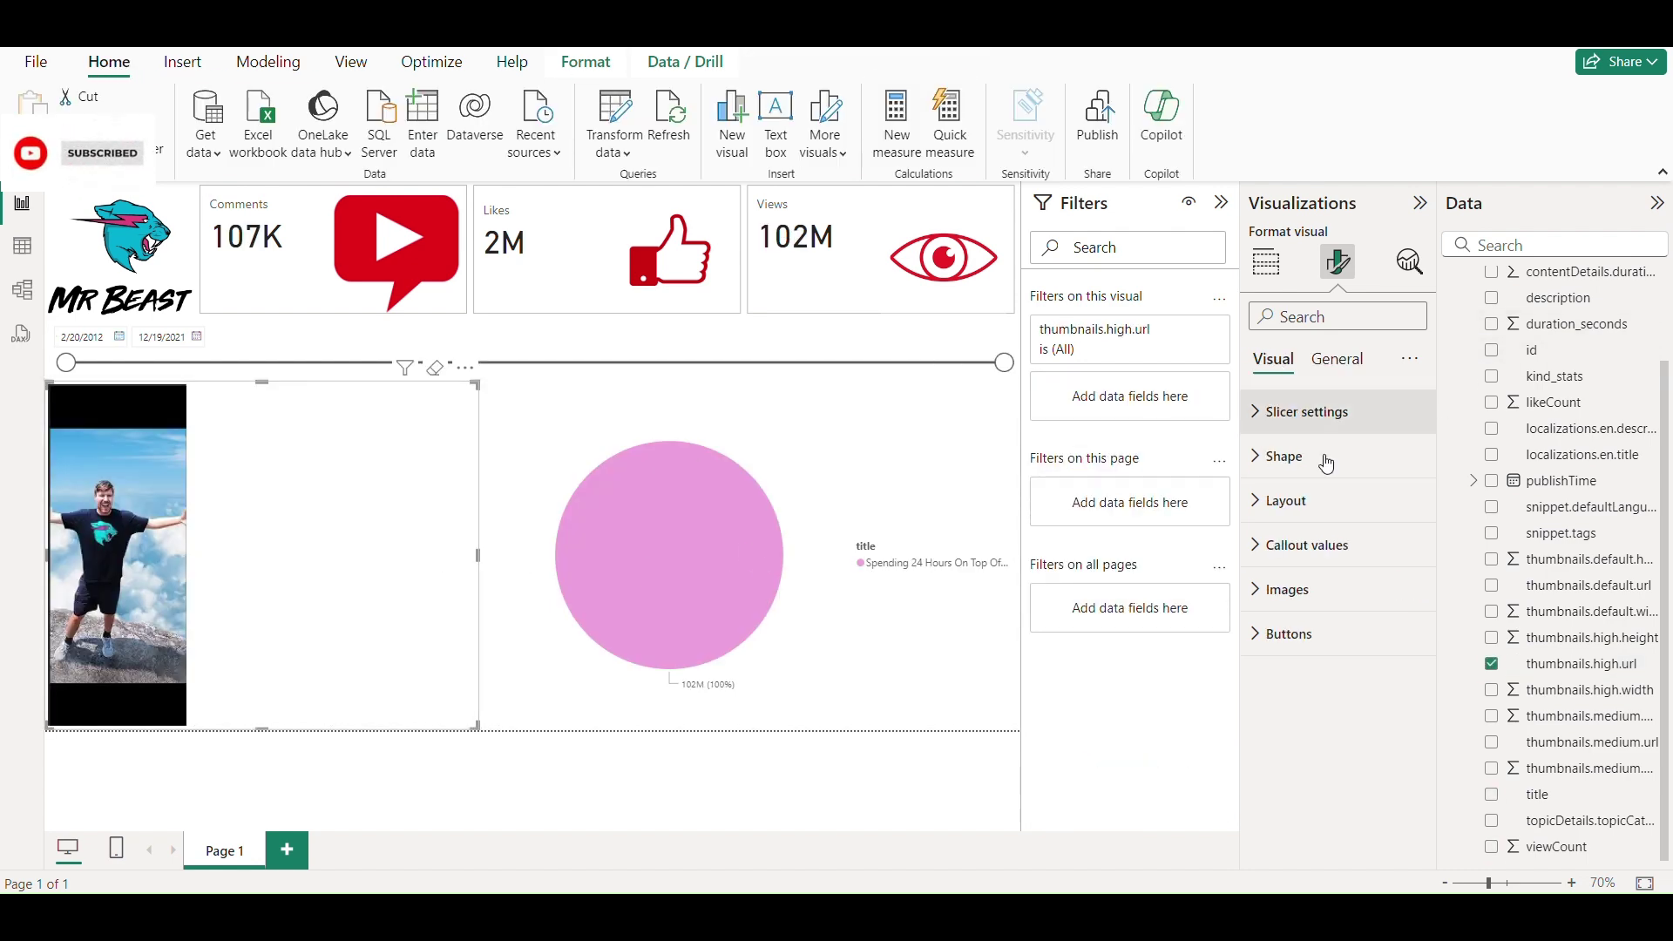
pyautogui.click(1303, 413)
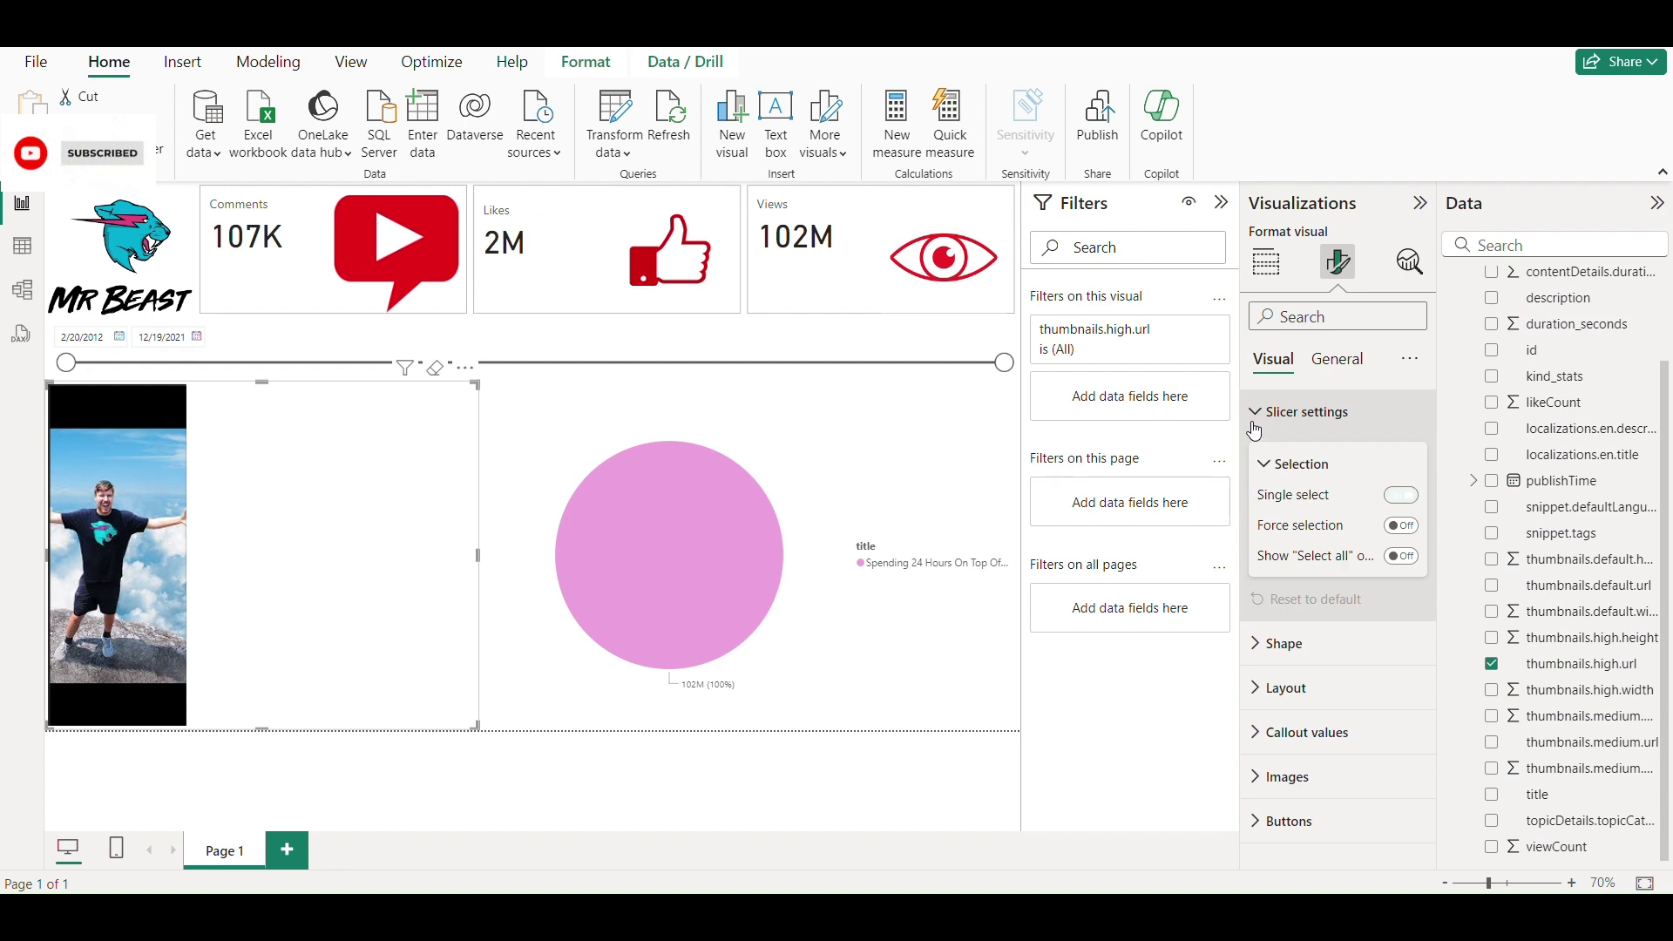
pyautogui.click(1401, 556)
pyautogui.click(92, 488)
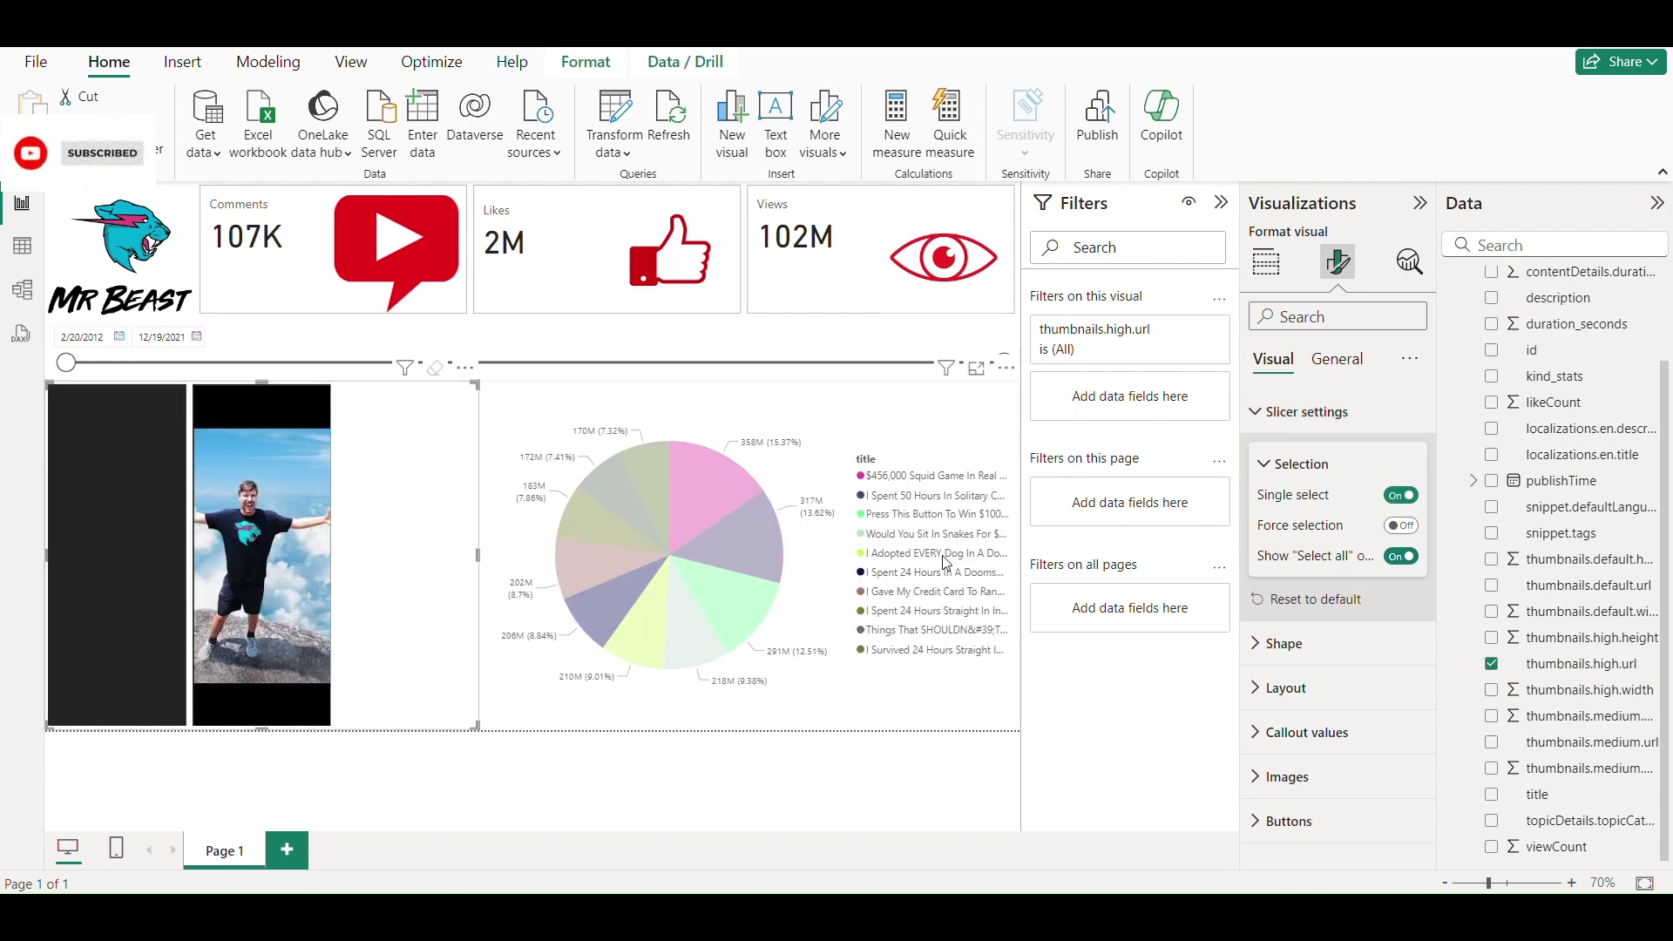
# Set the slicer layout to 1 row and 1 column, keeping the grid arrangement
pyautogui.click(1283, 687)
pyautogui.scroll(-2, 1392, 718)
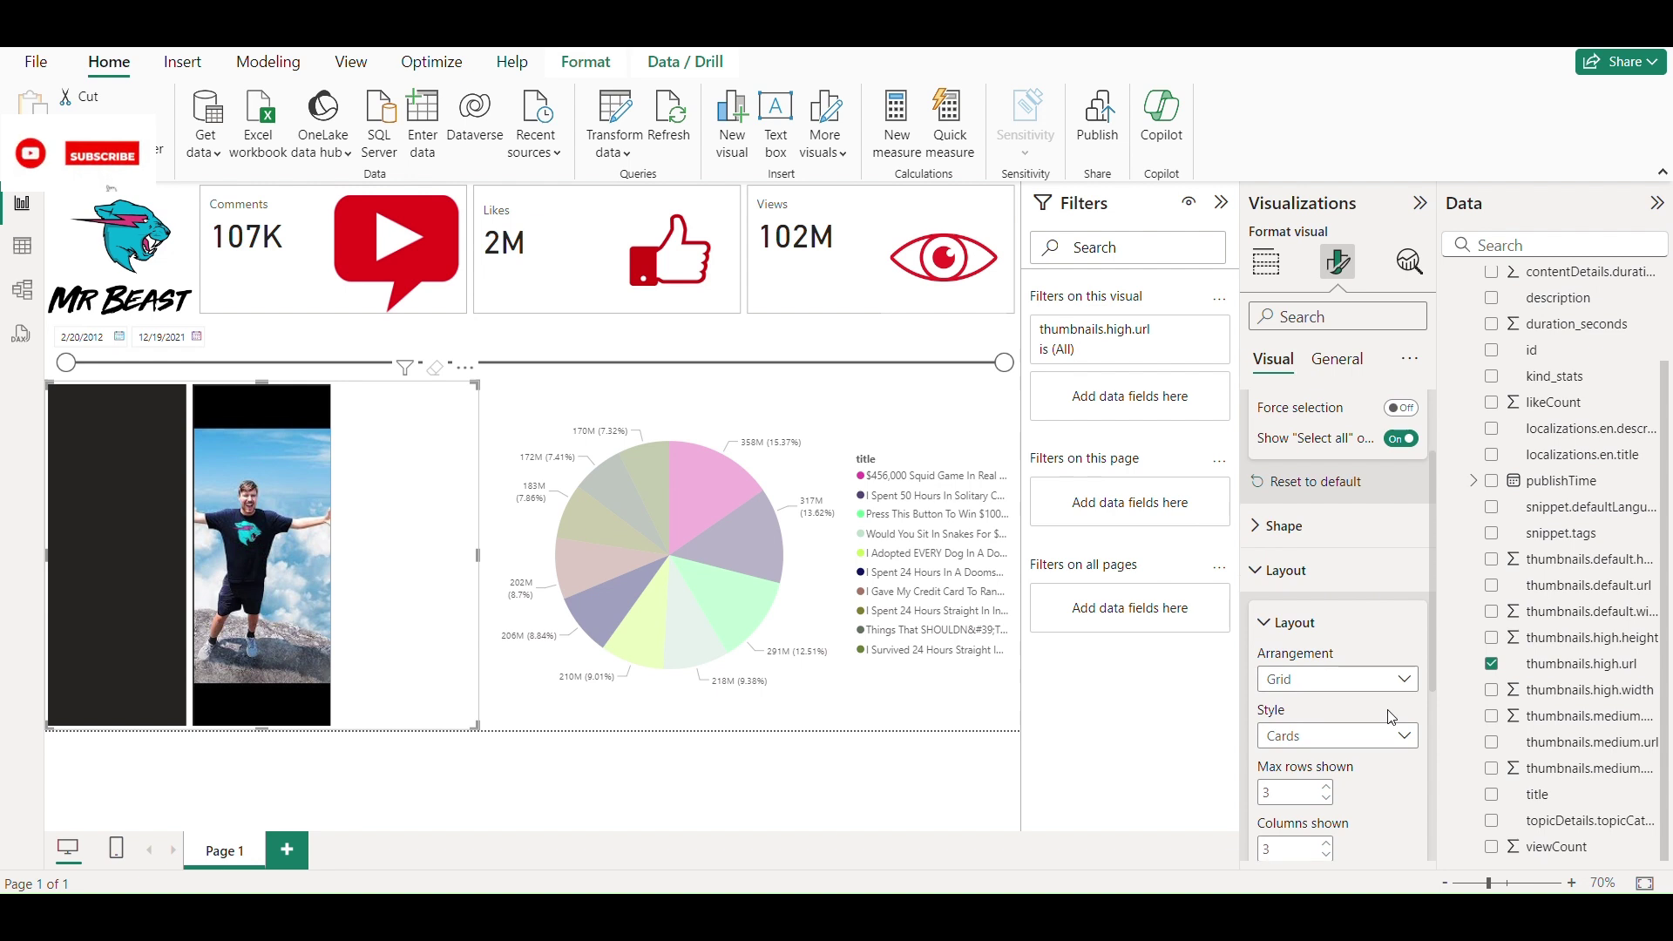
pyautogui.scroll(-2, 1392, 717)
pyautogui.scroll(-2, 1319, 700)
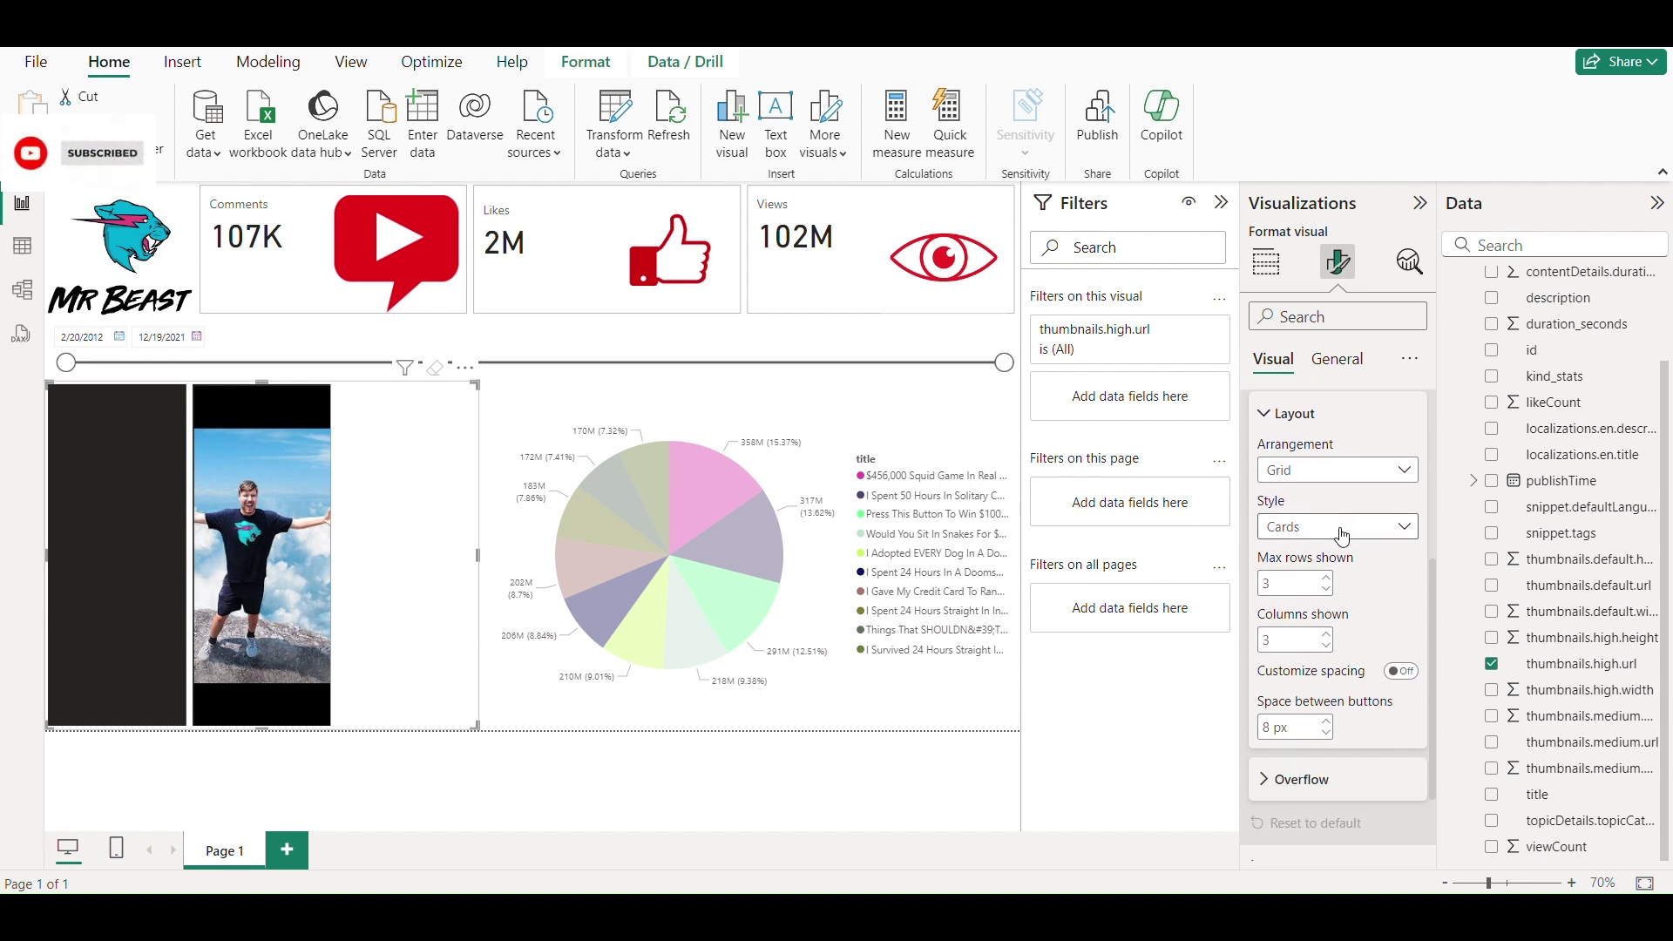
pyautogui.write('1')
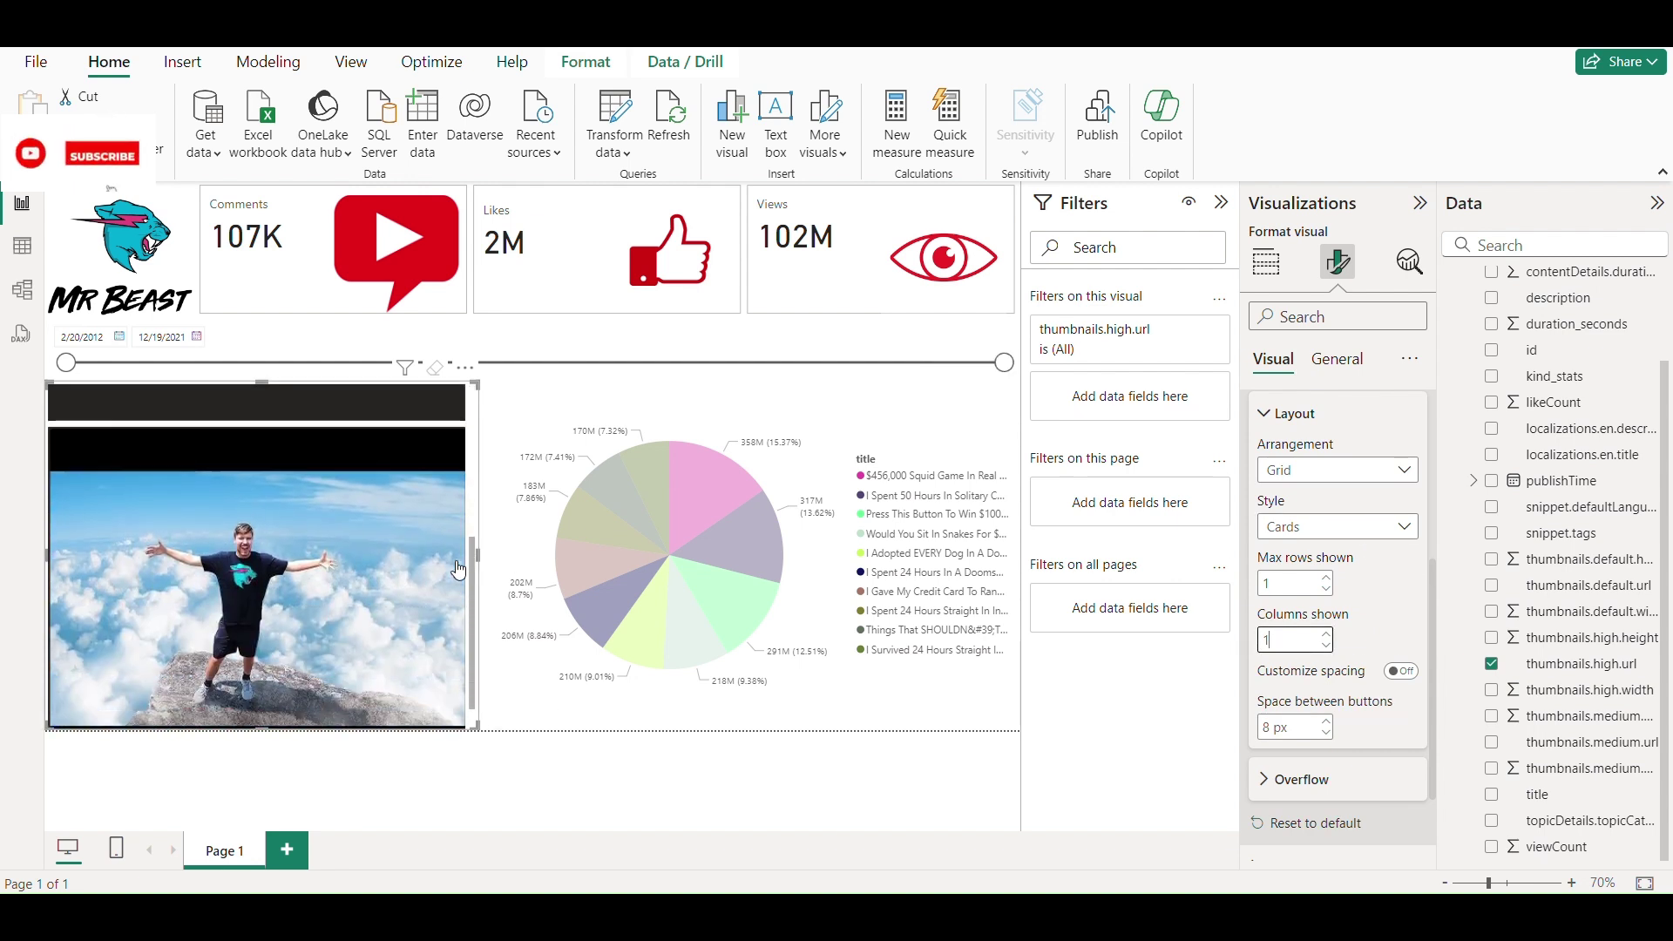
pyautogui.click(1378, 470)
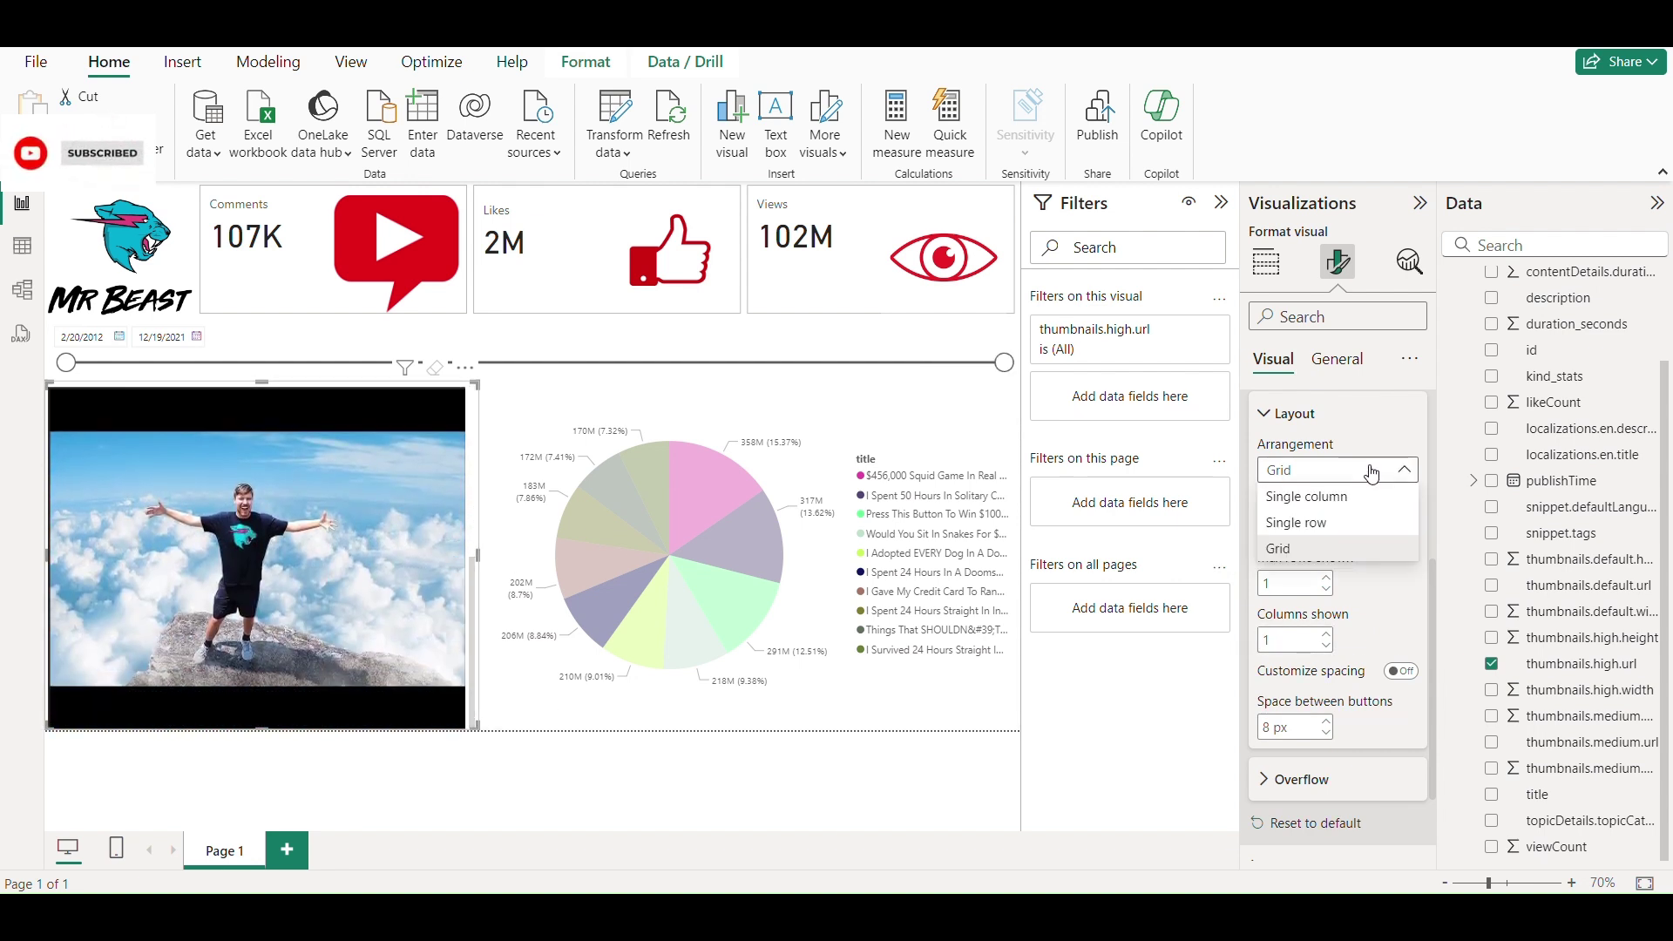
pyautogui.click(1376, 472)
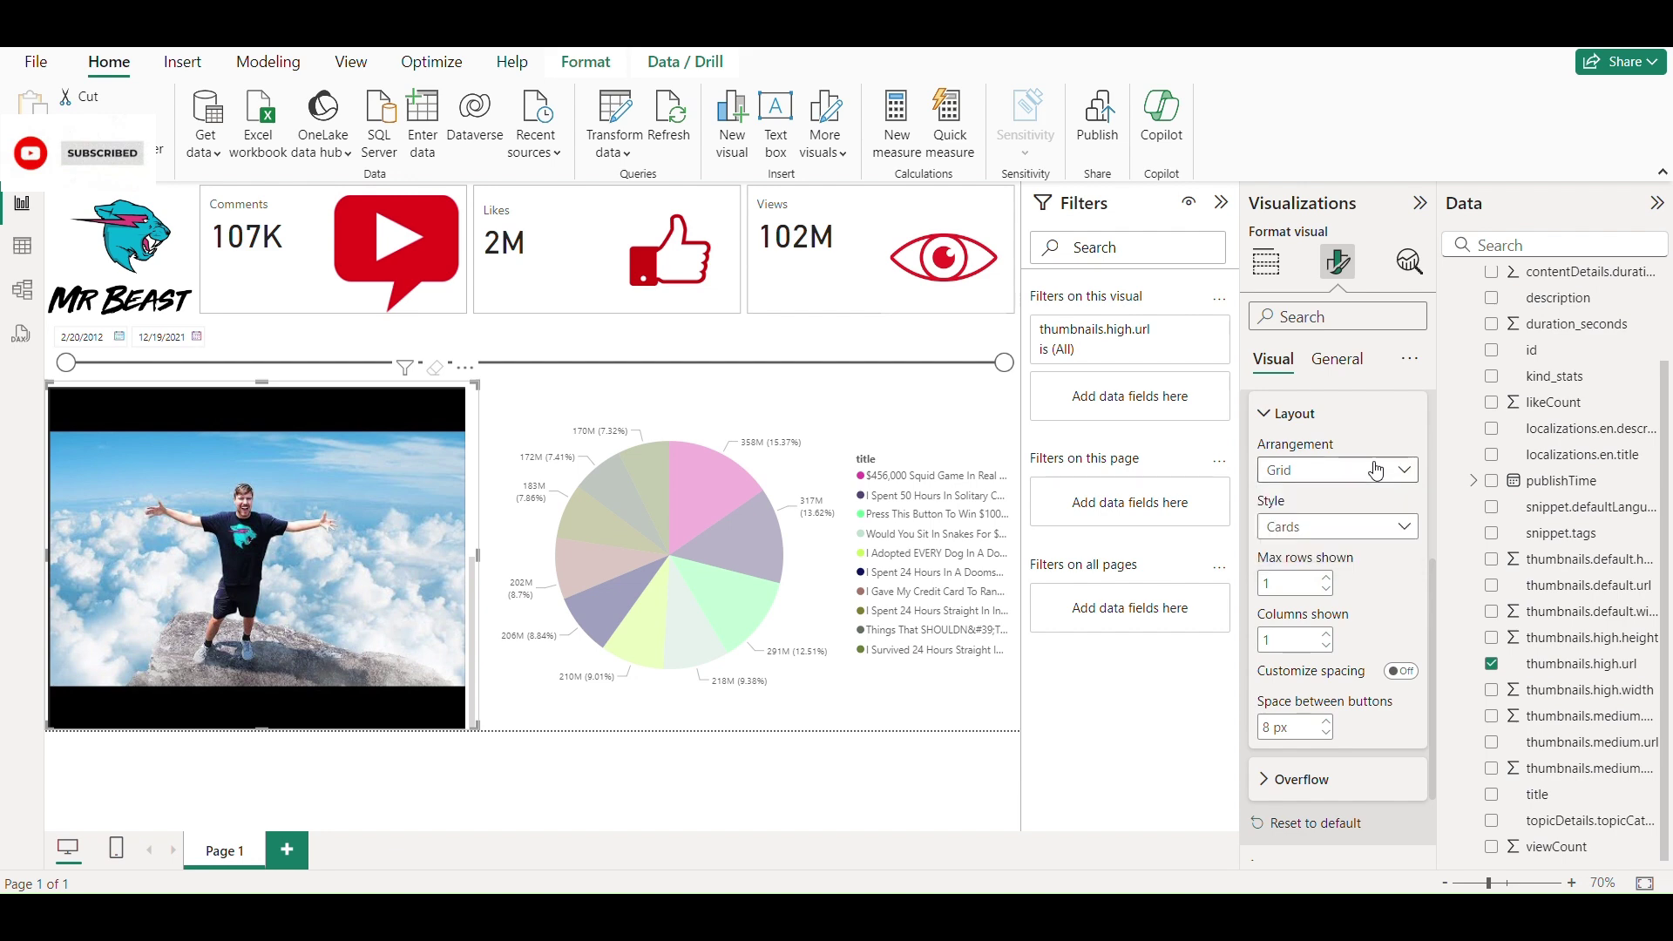
# Collapse the Visualizations pane and test the slicer with the red-hoodie and briefcase thumbnails
pyautogui.click(1421, 203)
pyautogui.click(642, 577)
pyautogui.click(545, 652)
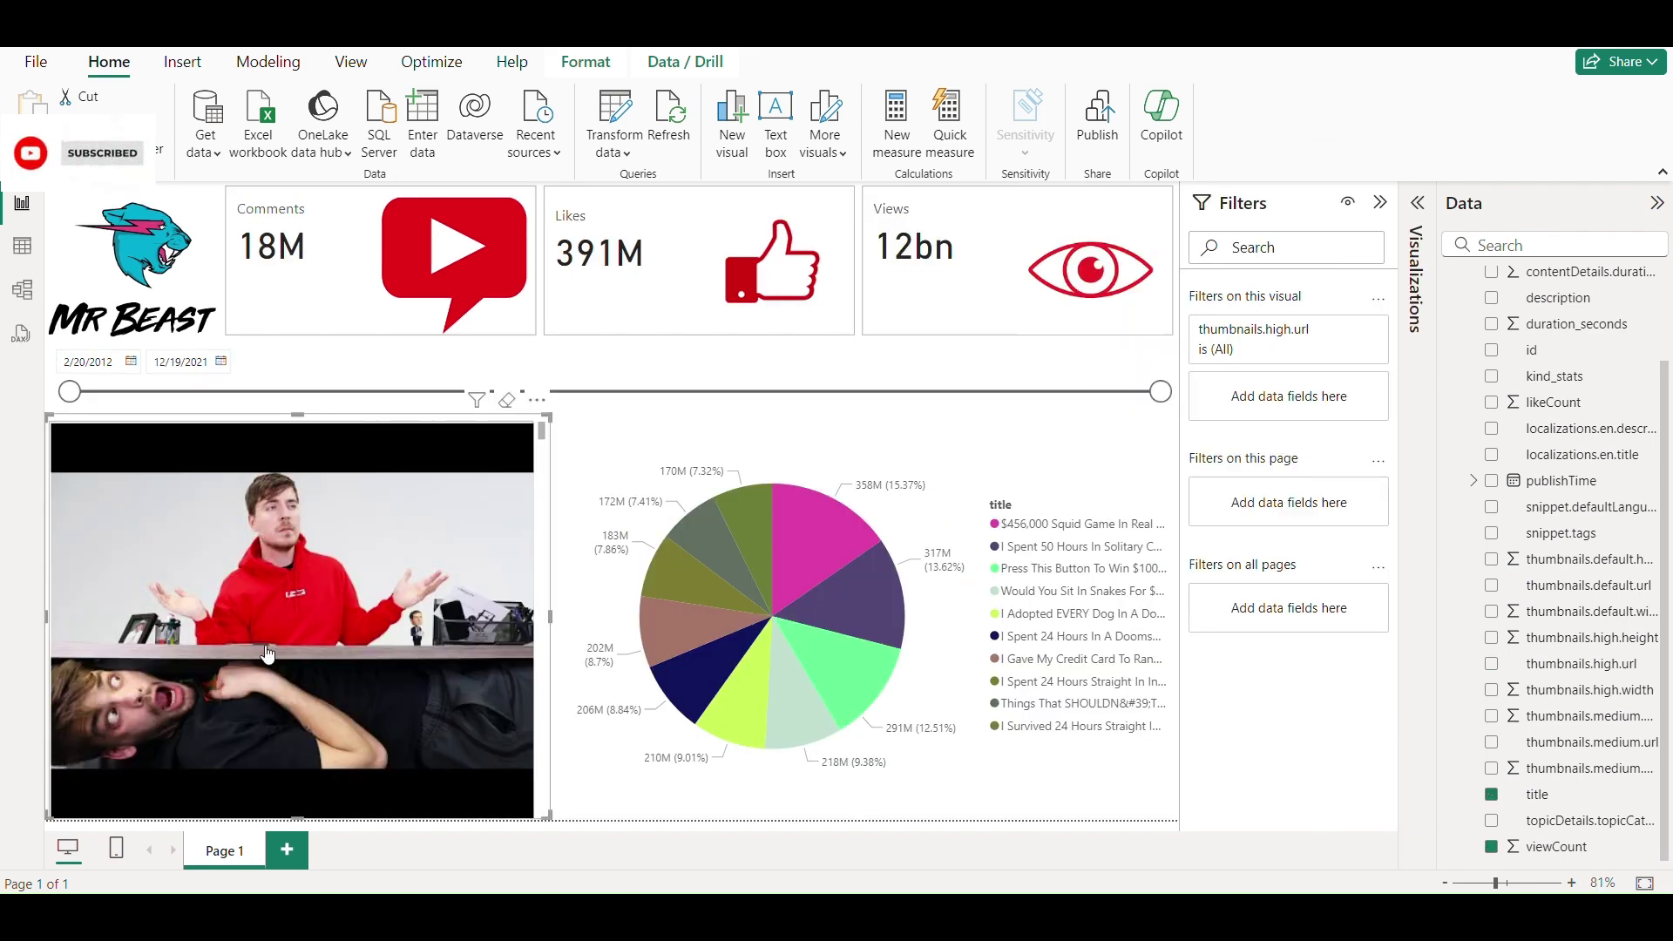
pyautogui.scroll(-3, 295, 676)
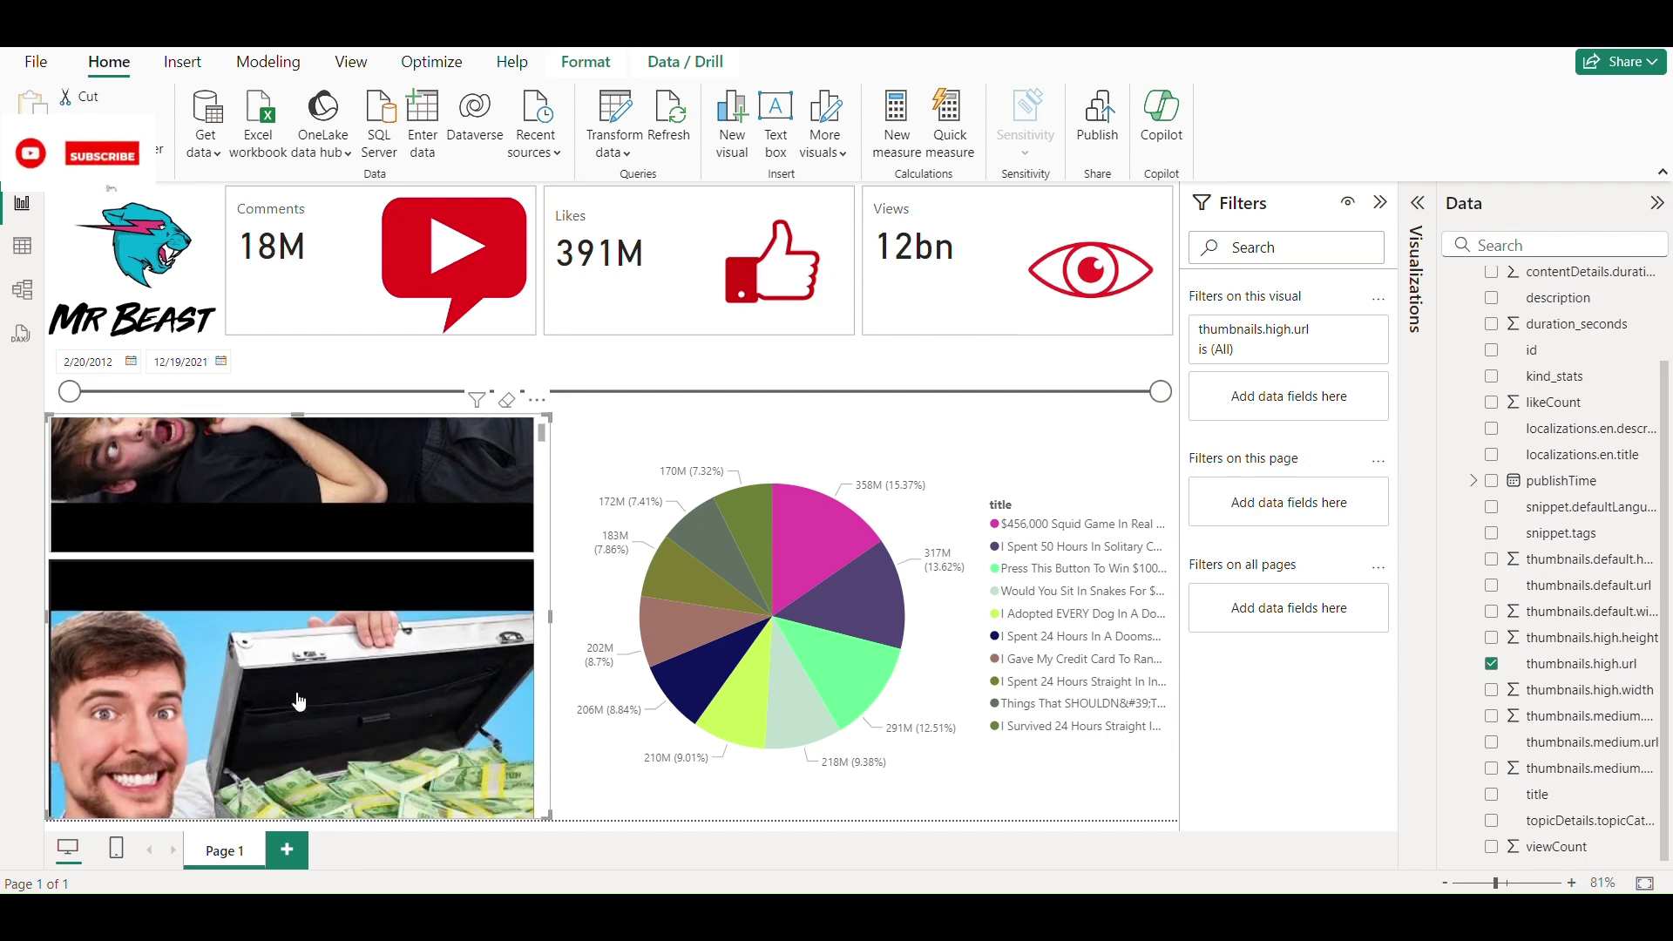
pyautogui.scroll(-3, 393, 686)
pyautogui.scroll(-5, 363, 545)
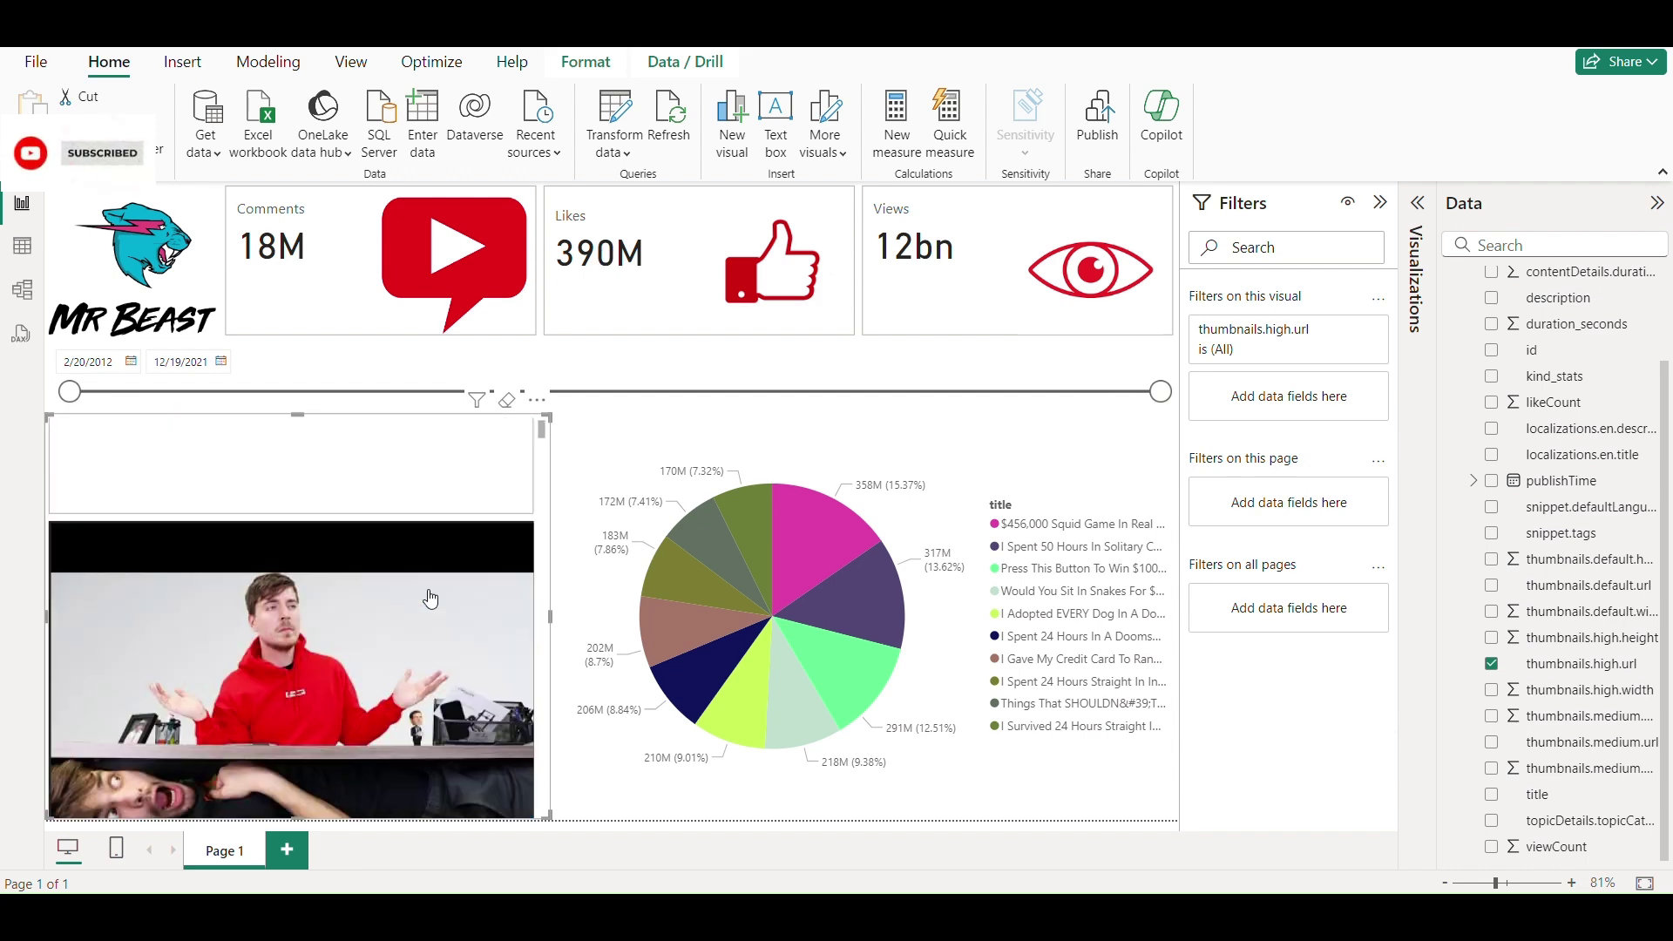
pyautogui.click(347, 622)
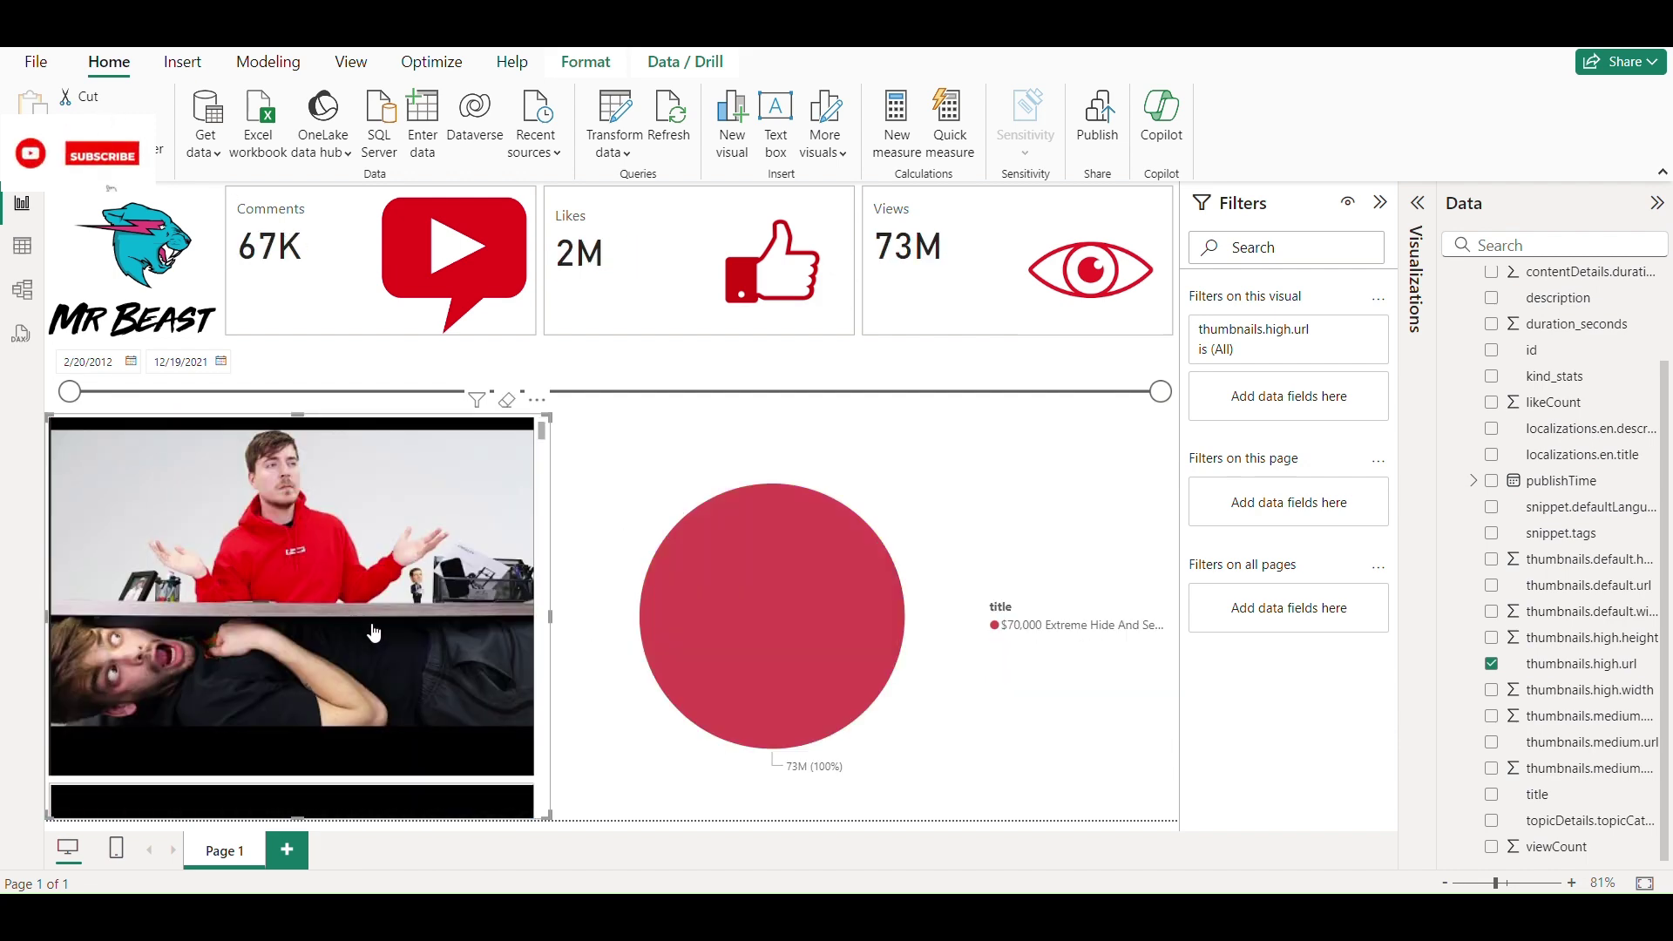
pyautogui.scroll(-3, 318, 642)
pyautogui.click(318, 643)
# Make the pie chart visual shorter
pyautogui.click(1030, 748)
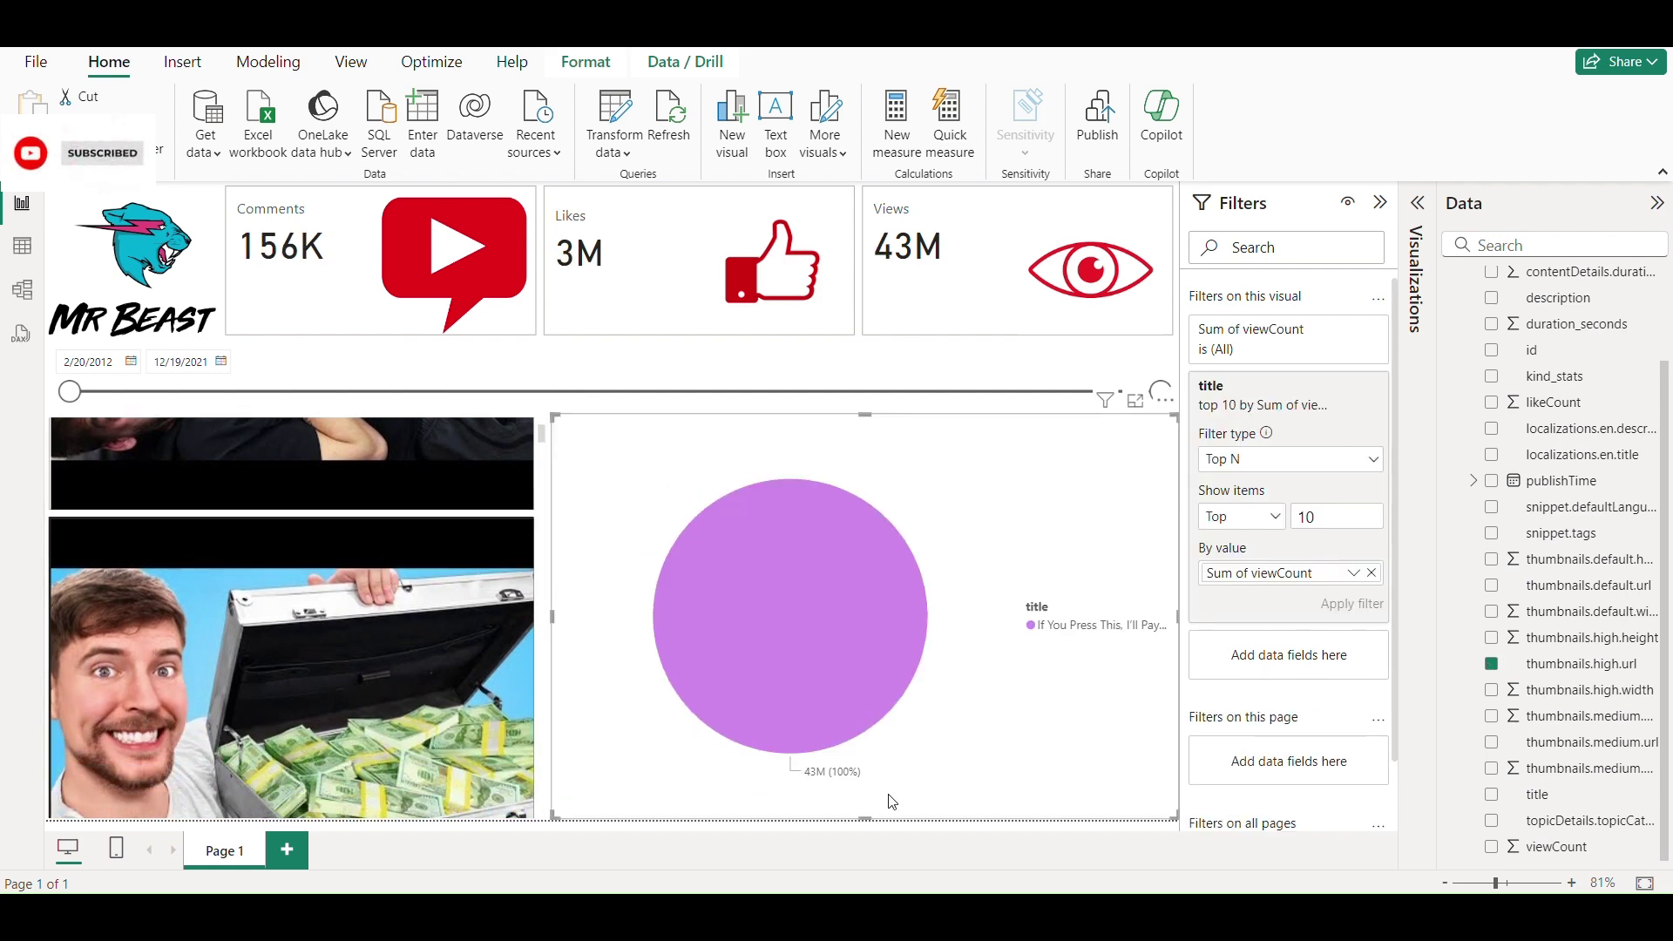
pyautogui.moveTo(971, 822); pyautogui.dragTo(863, 727)
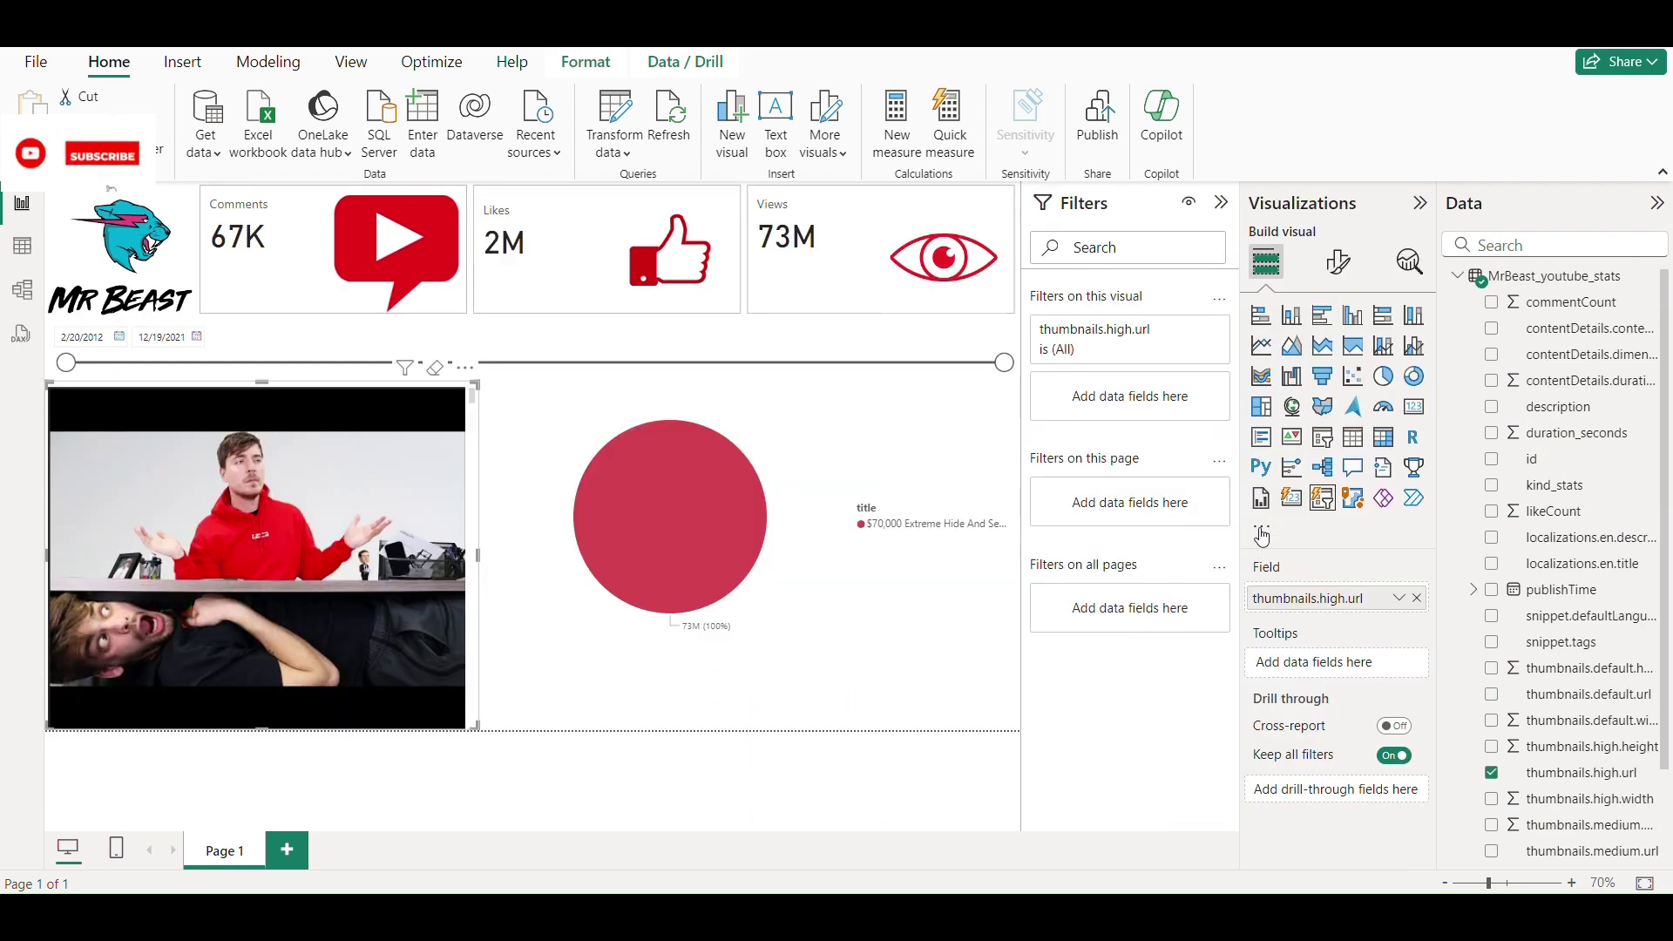
pyautogui.click(1278, 498)
# Search the visual store for 'word' and add Microsoft's Word Cloud visual
pyautogui.click(1301, 546)
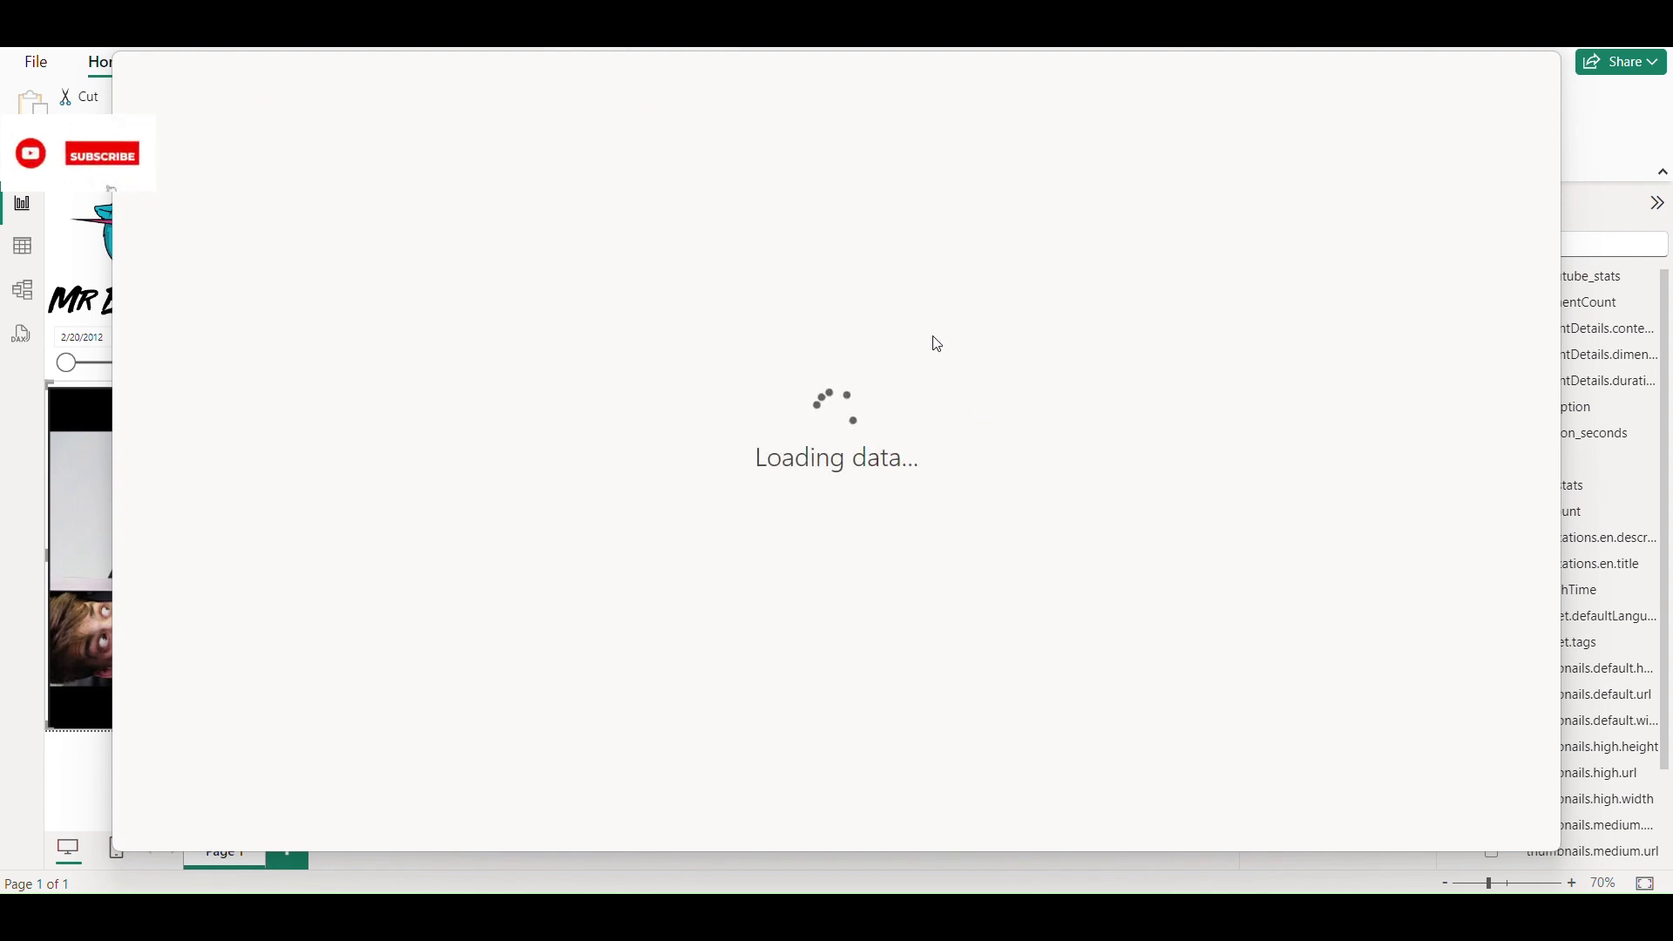
pyautogui.click(1434, 223)
pyautogui.write('w')
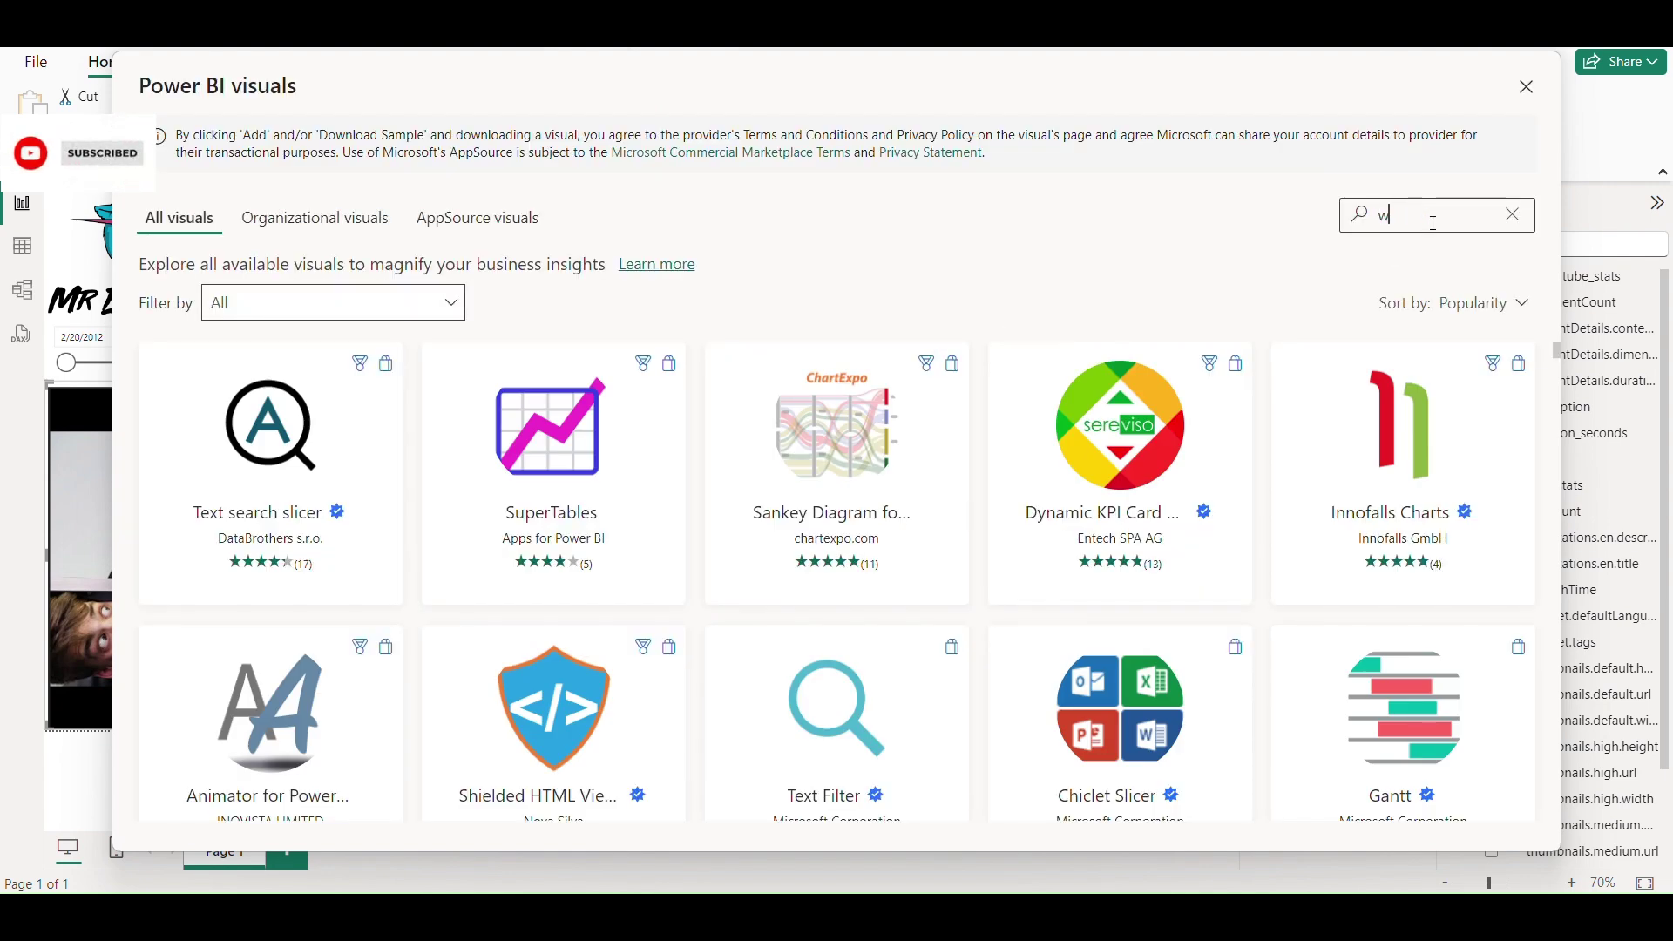
pyautogui.write('ord')
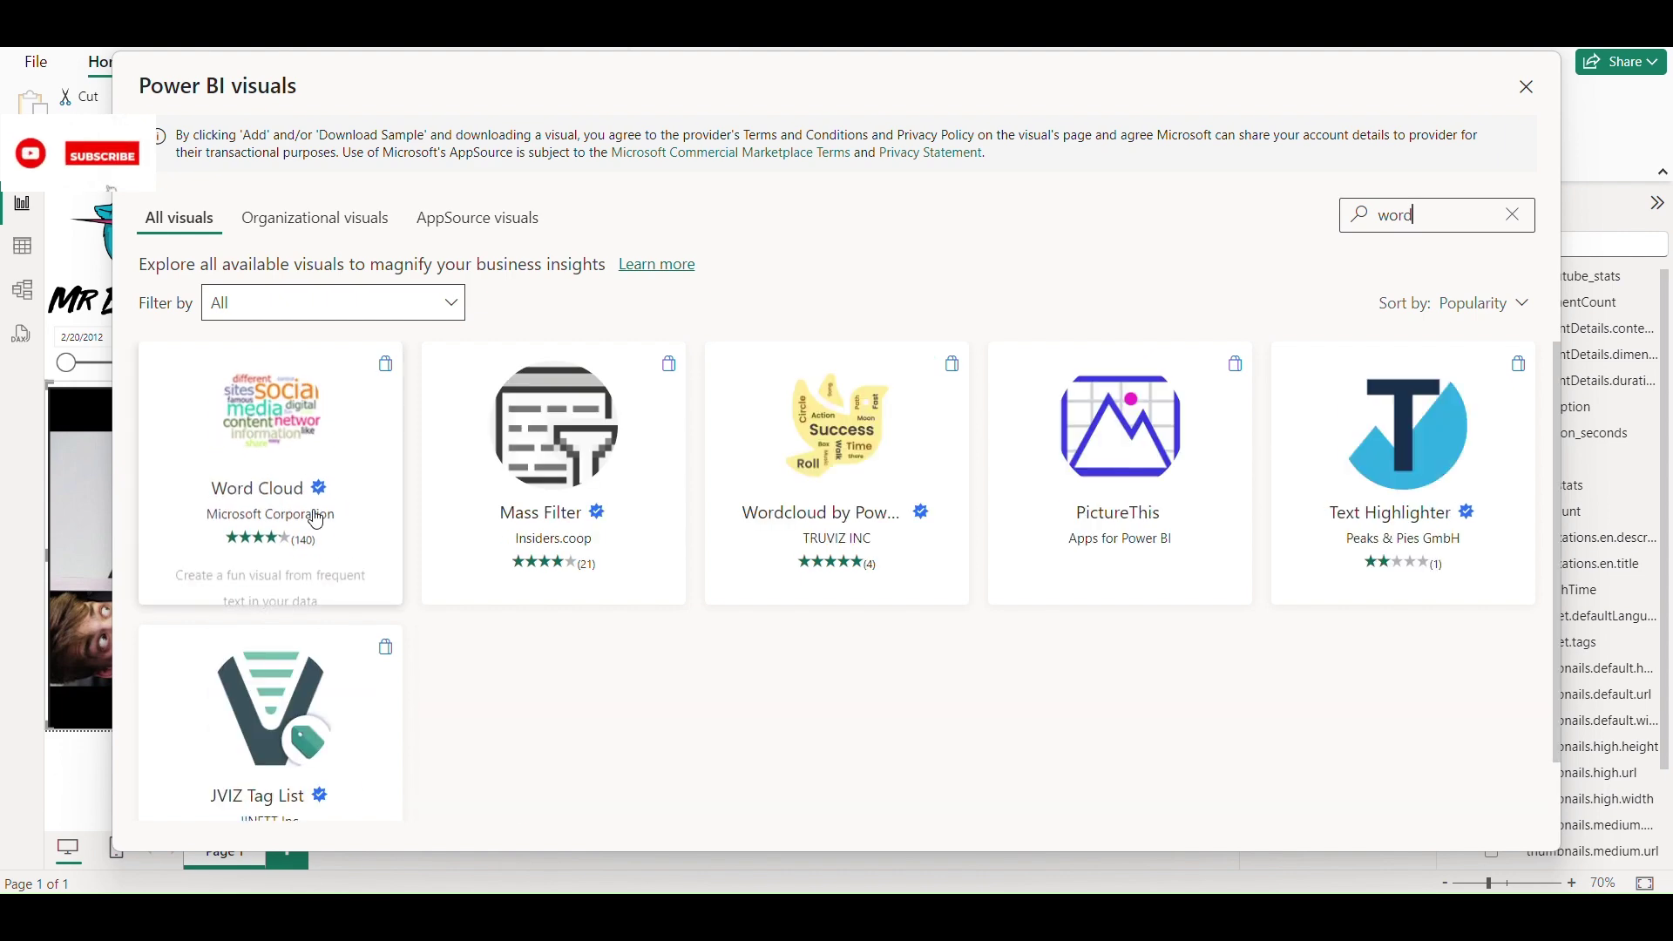
pyautogui.click(314, 515)
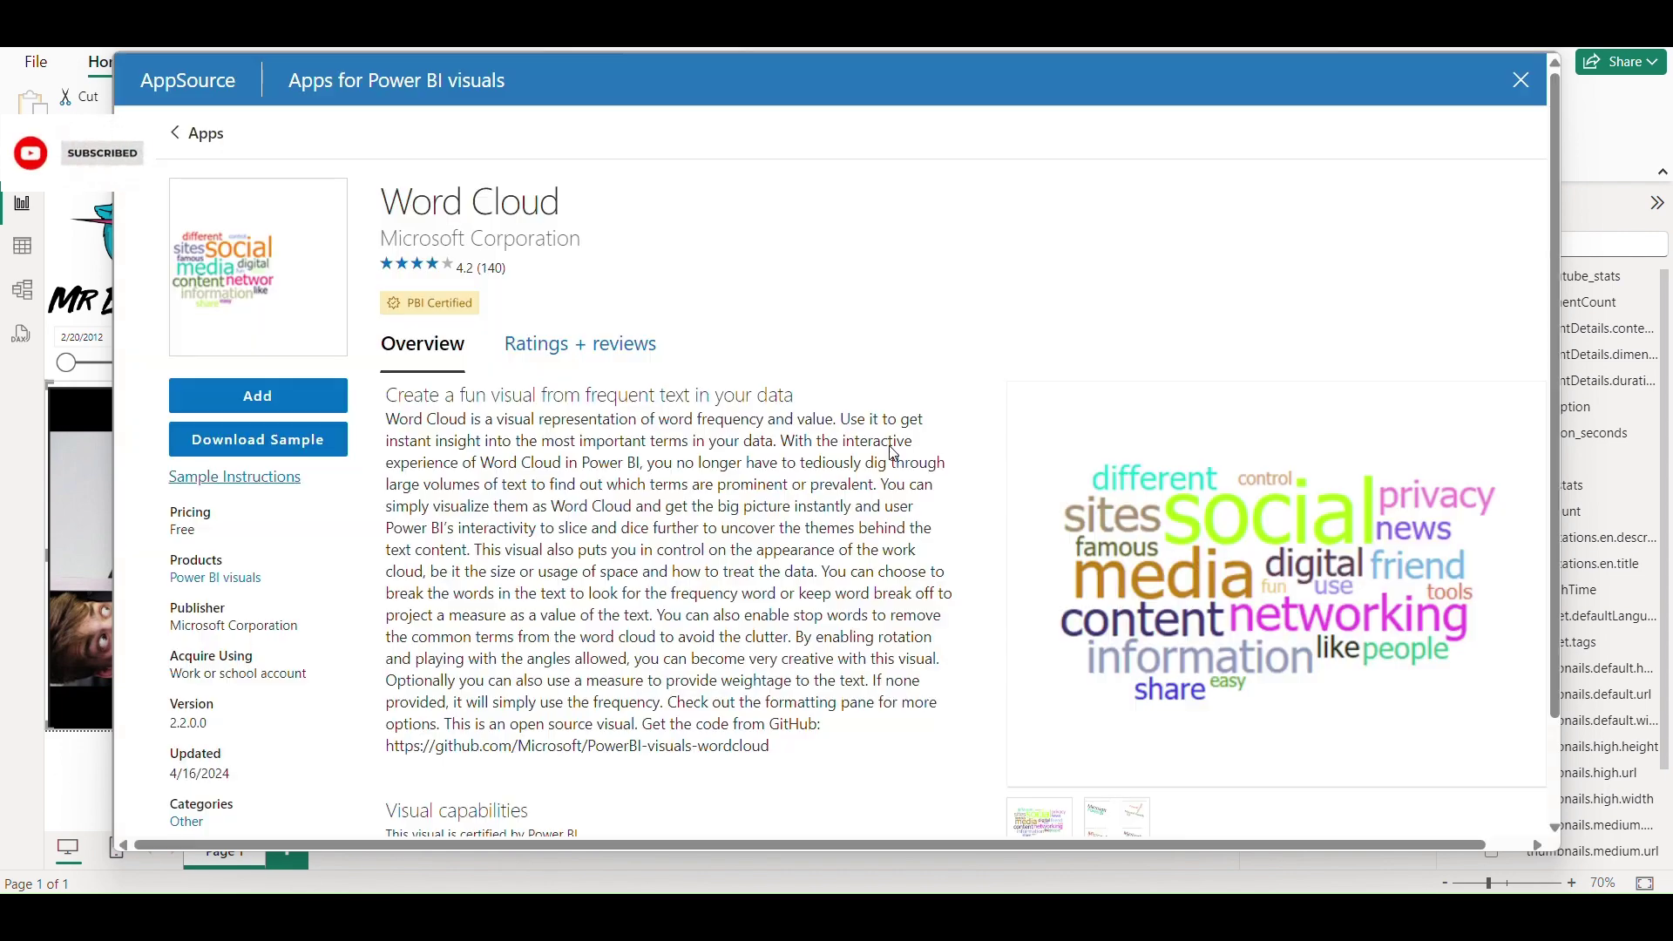
pyautogui.click(258, 396)
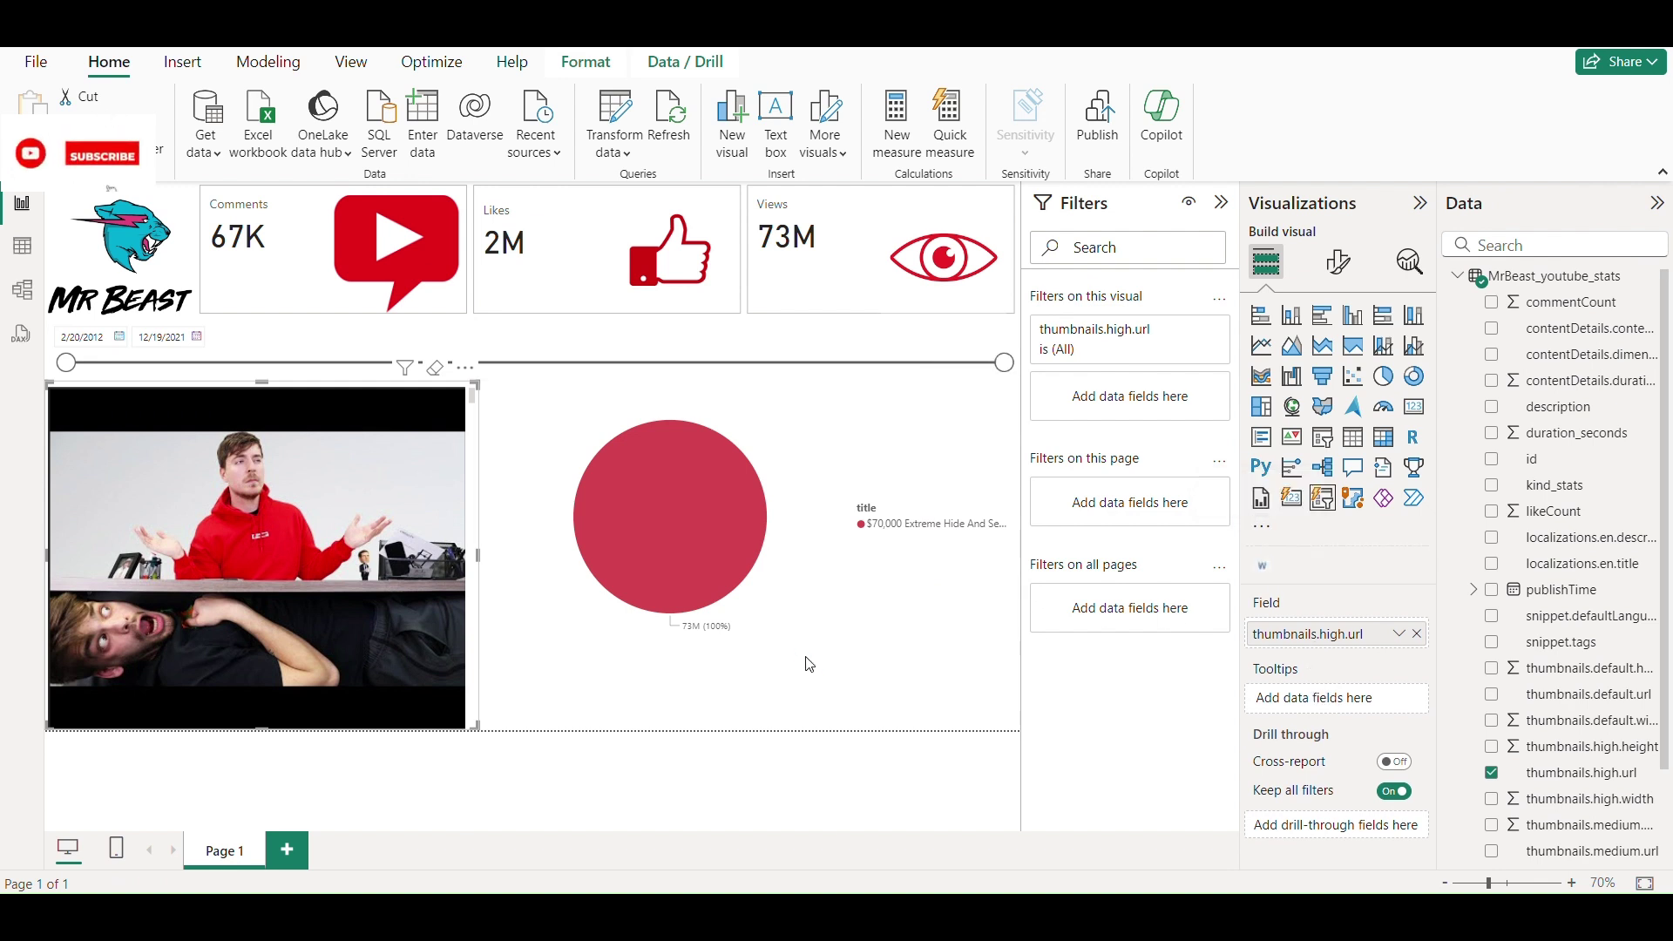
# Place a Word Cloud below the pie beside the thumbnail slicer, with title as Category
pyautogui.click(1027, 514)
pyautogui.click(880, 628)
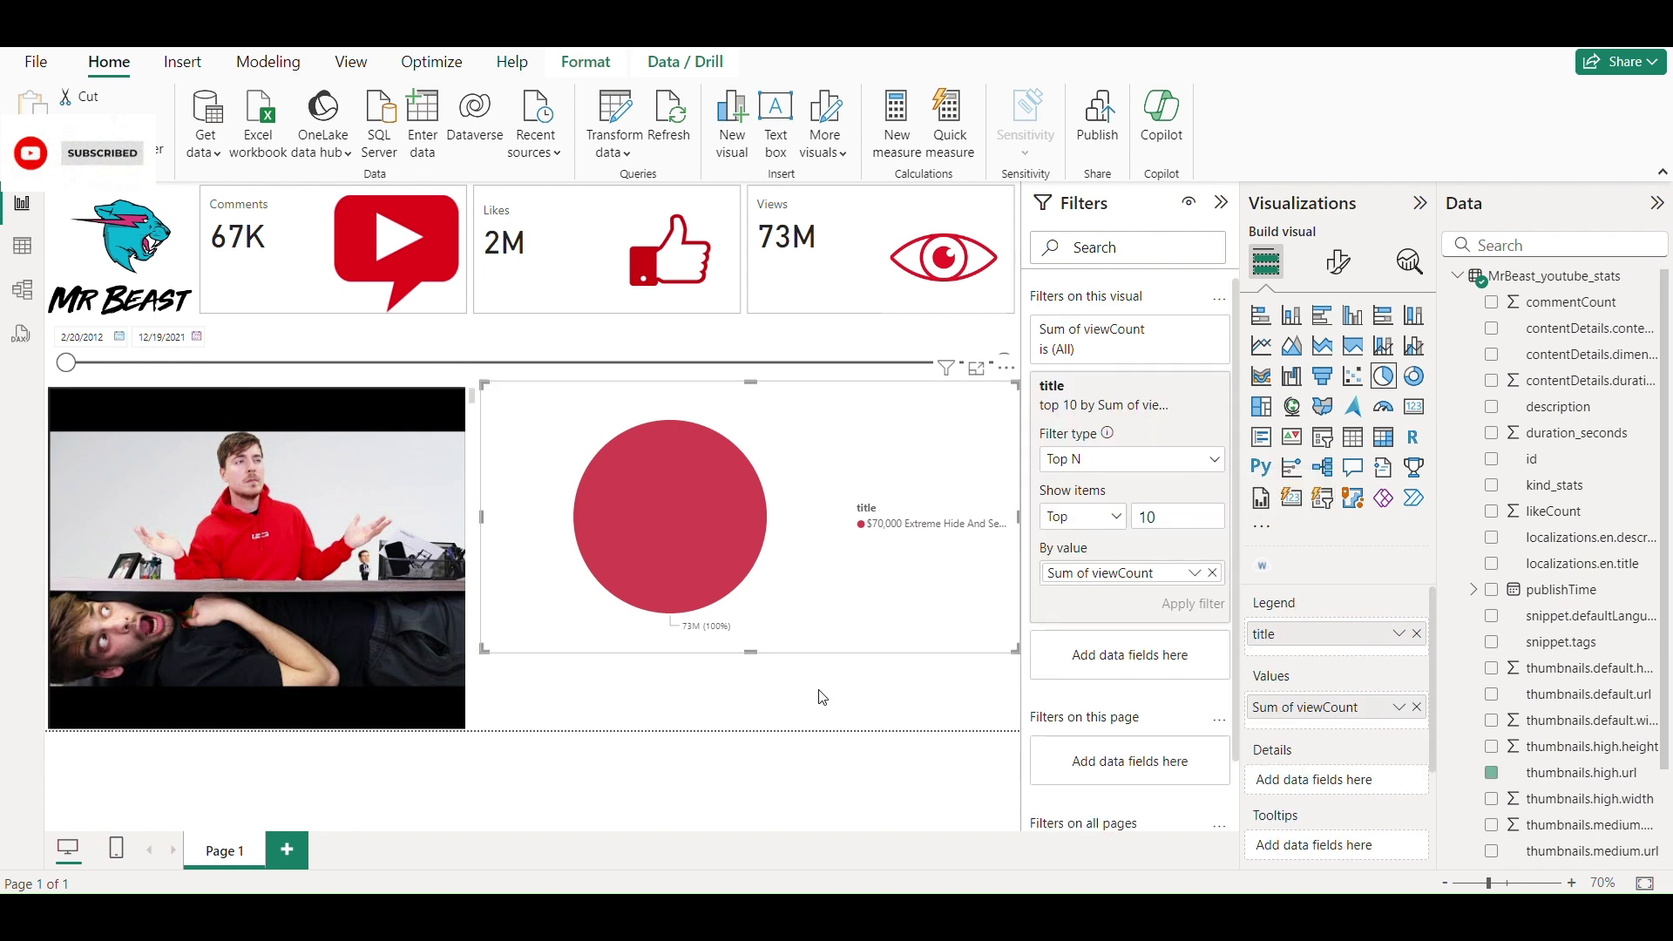
pyautogui.click(777, 710)
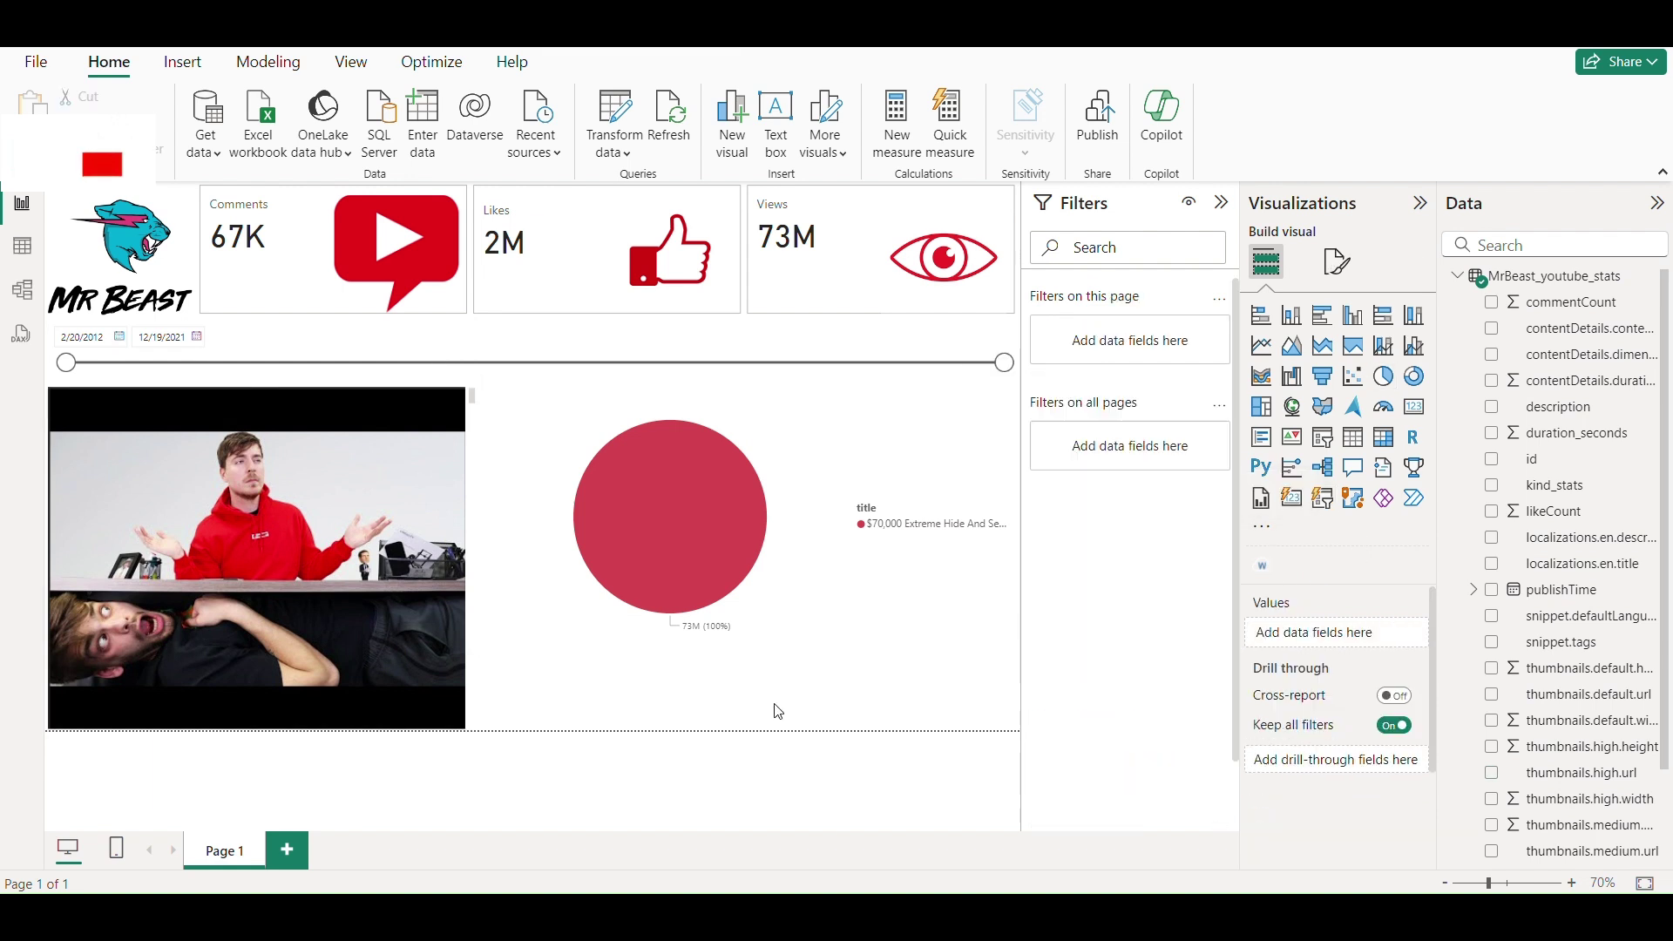
pyautogui.click(1262, 565)
pyautogui.moveTo(217, 491); pyautogui.dragTo(561, 736)
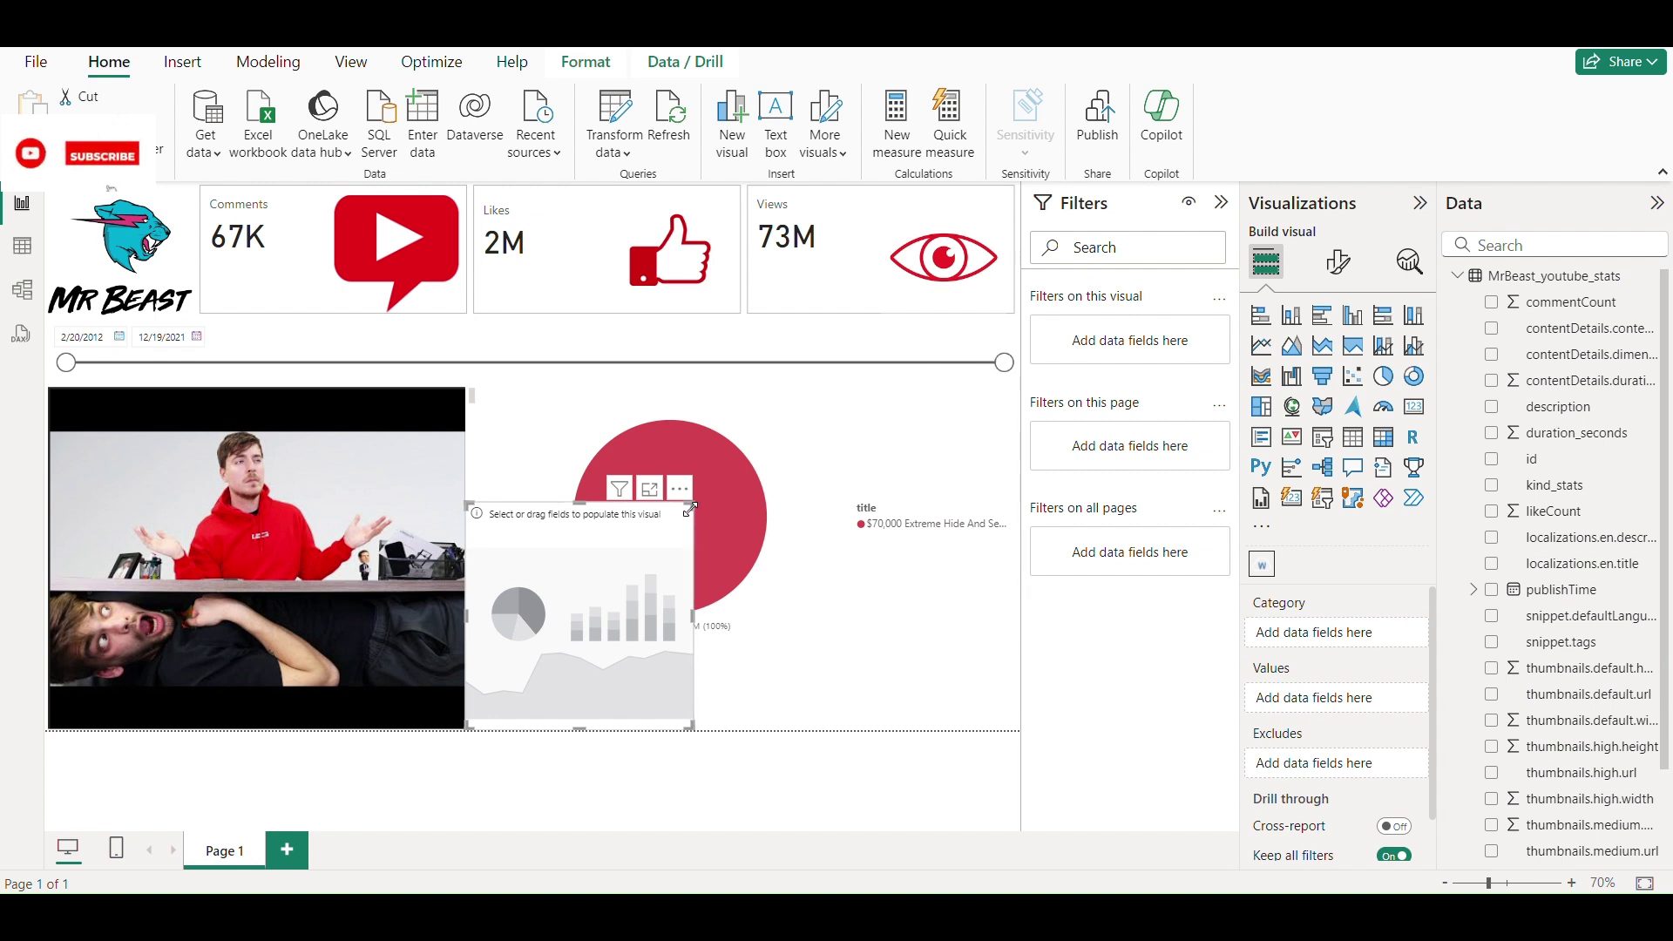
pyautogui.moveTo(691, 507); pyautogui.dragTo(1020, 666)
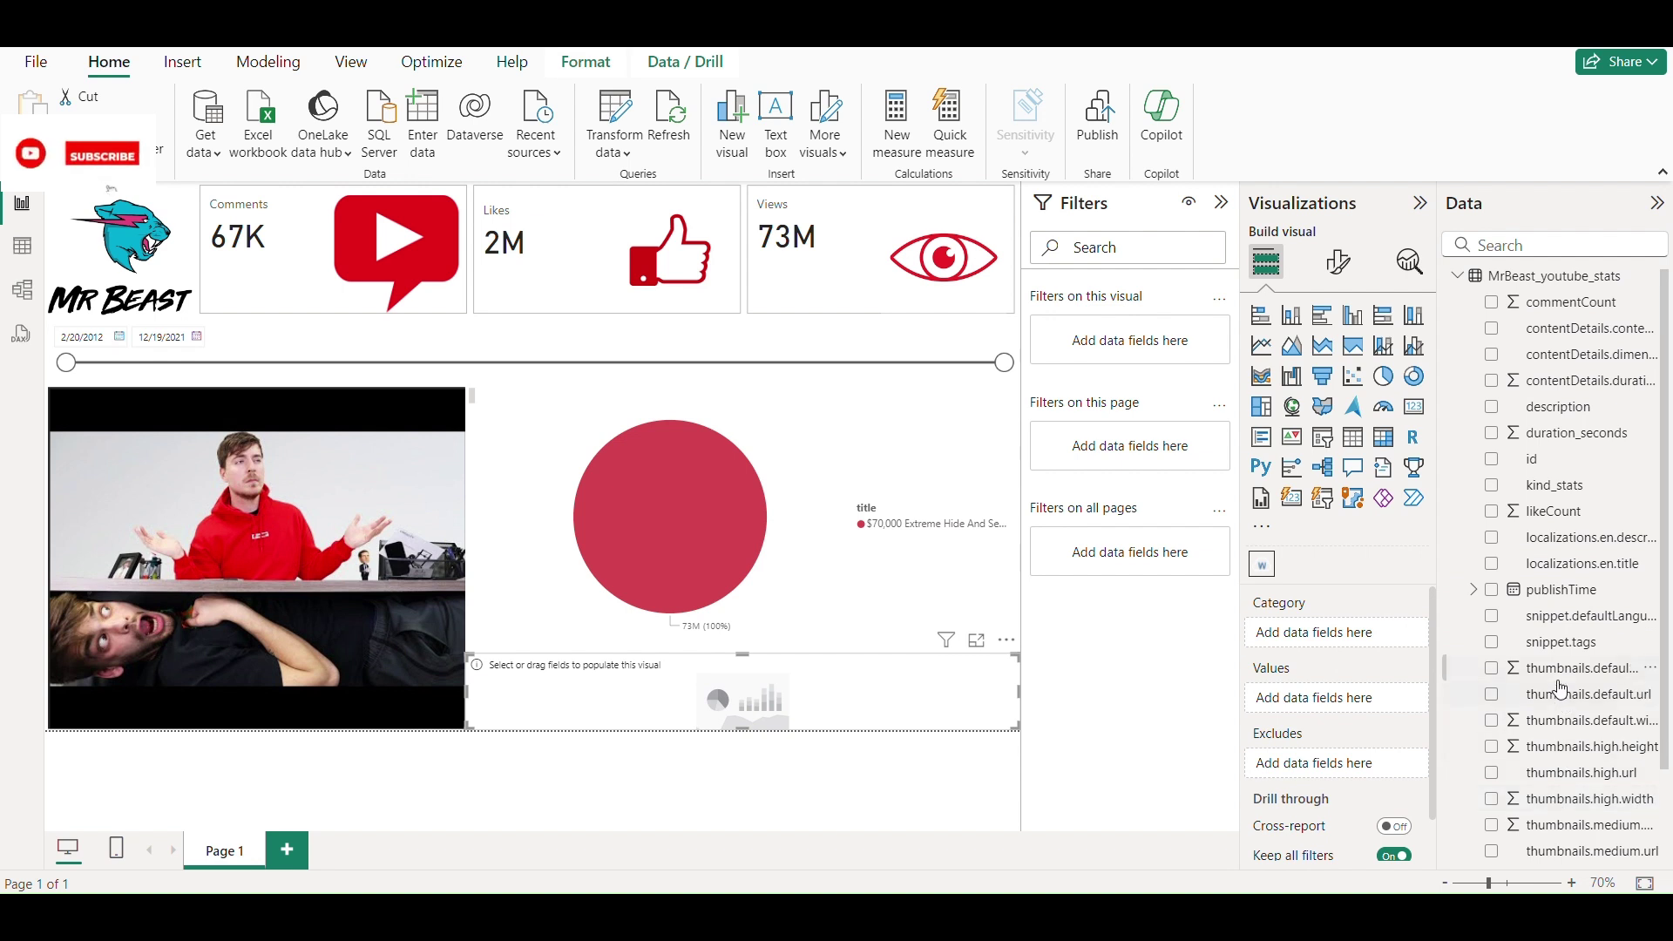
pyautogui.scroll(-3, 1558, 788)
pyautogui.moveTo(1560, 795); pyautogui.dragTo(1388, 641)
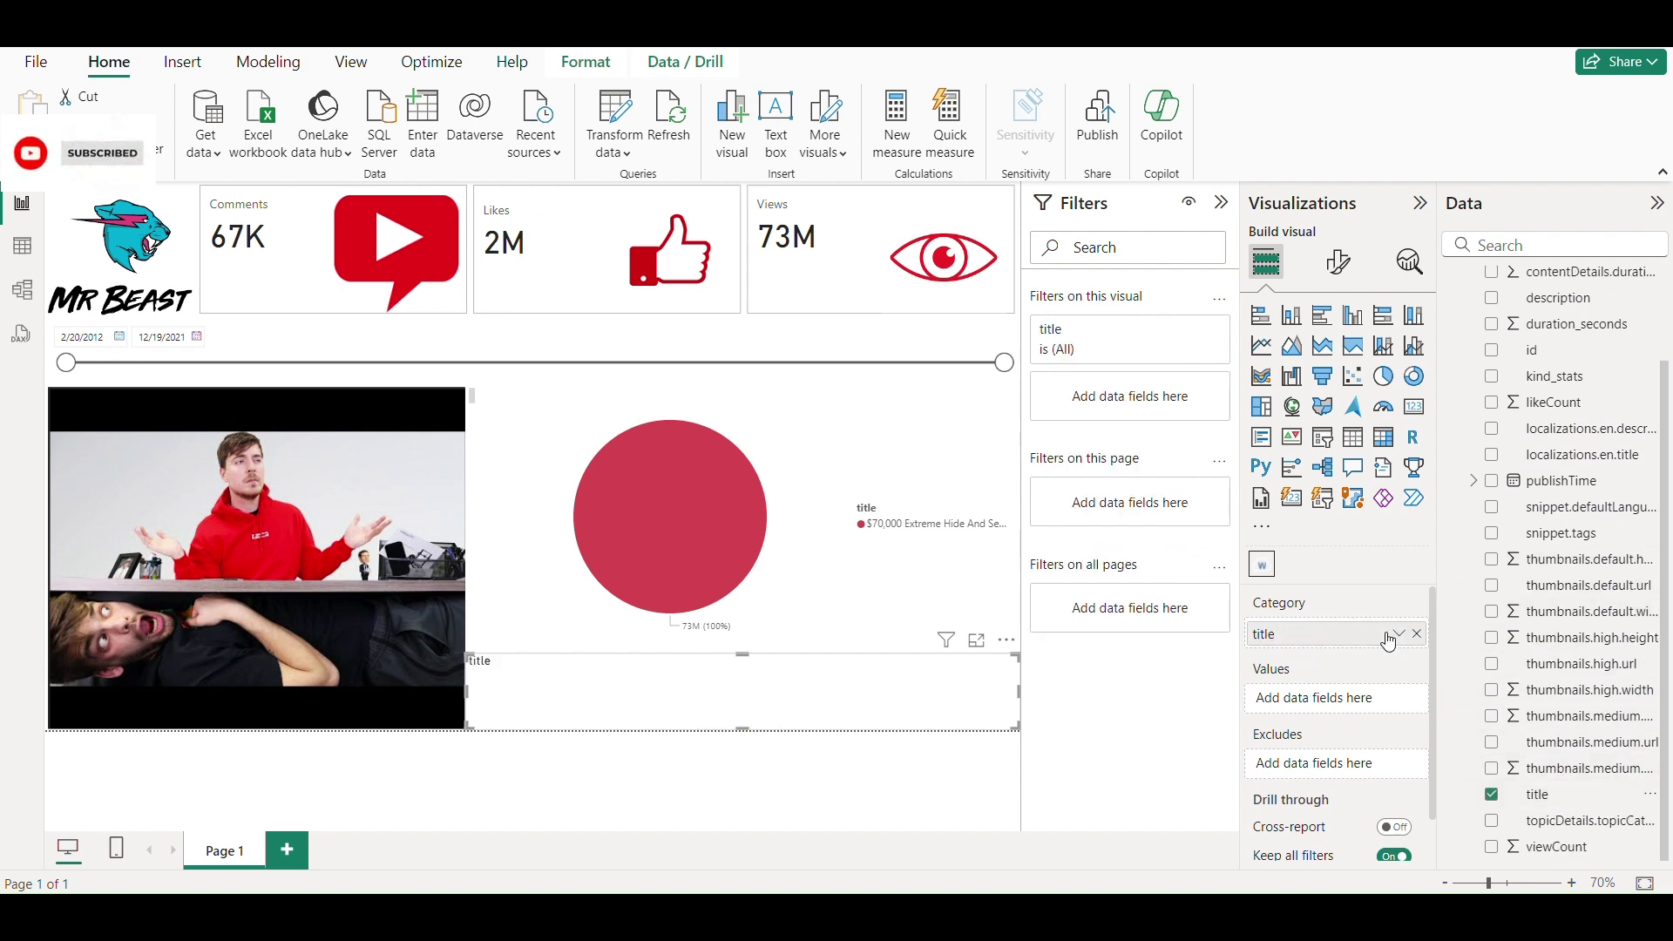
# Turn off Rotate Text and set the word cloud's maximum number of words to 15
pyautogui.click(1339, 262)
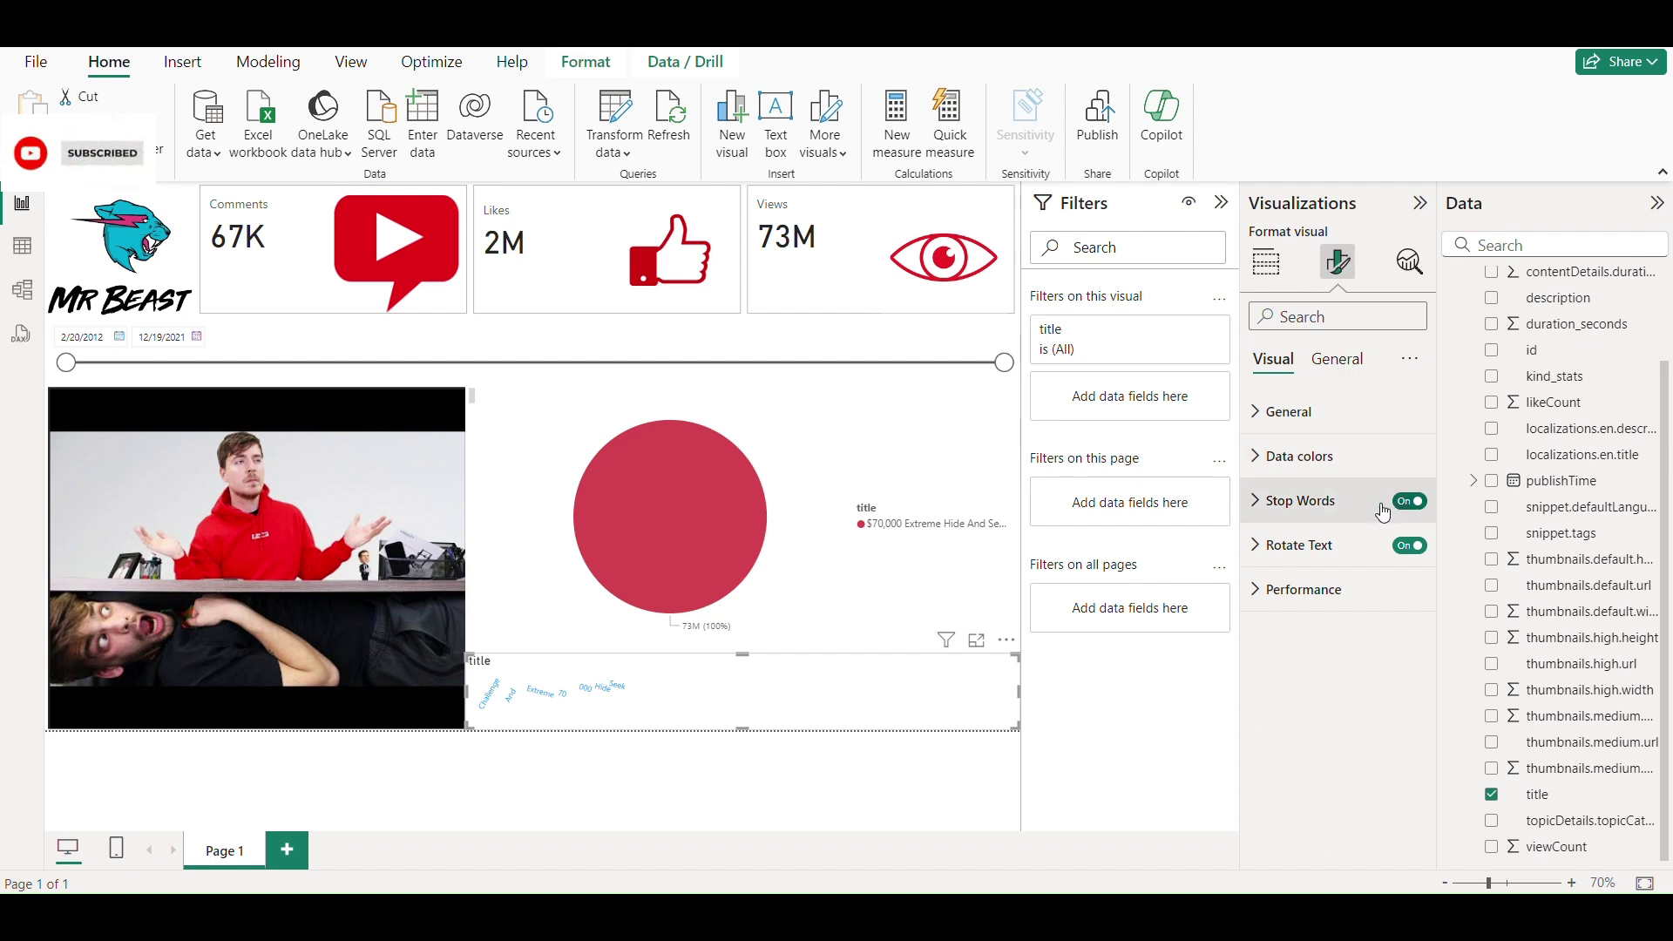
pyautogui.click(1412, 541)
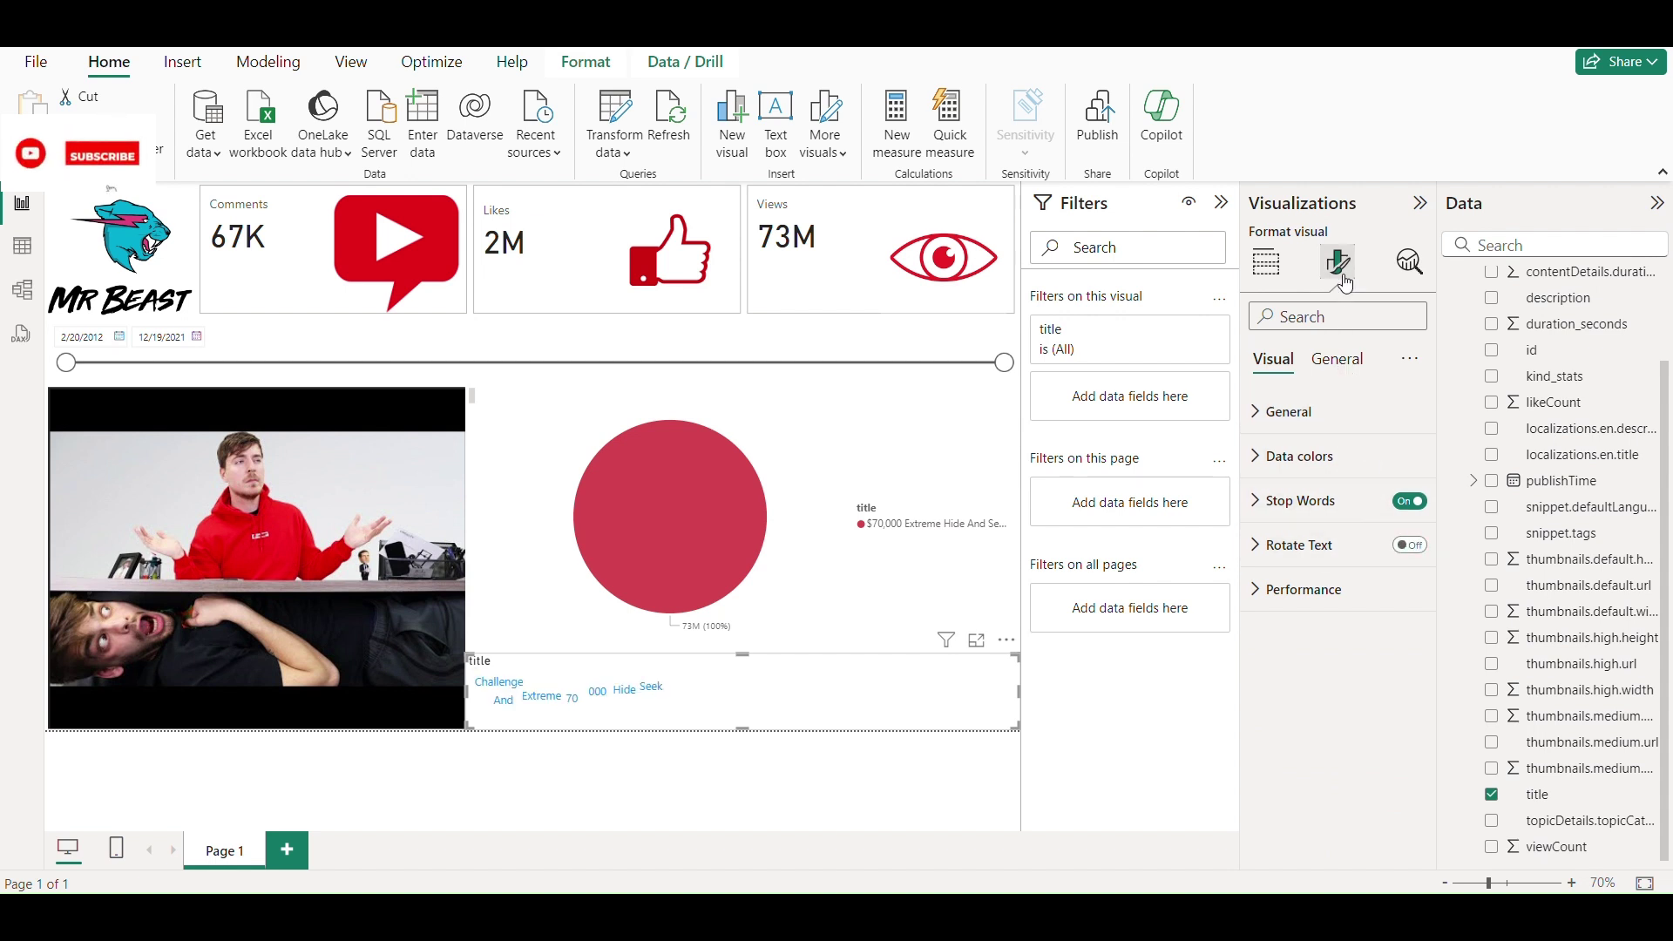
pyautogui.click(1336, 359)
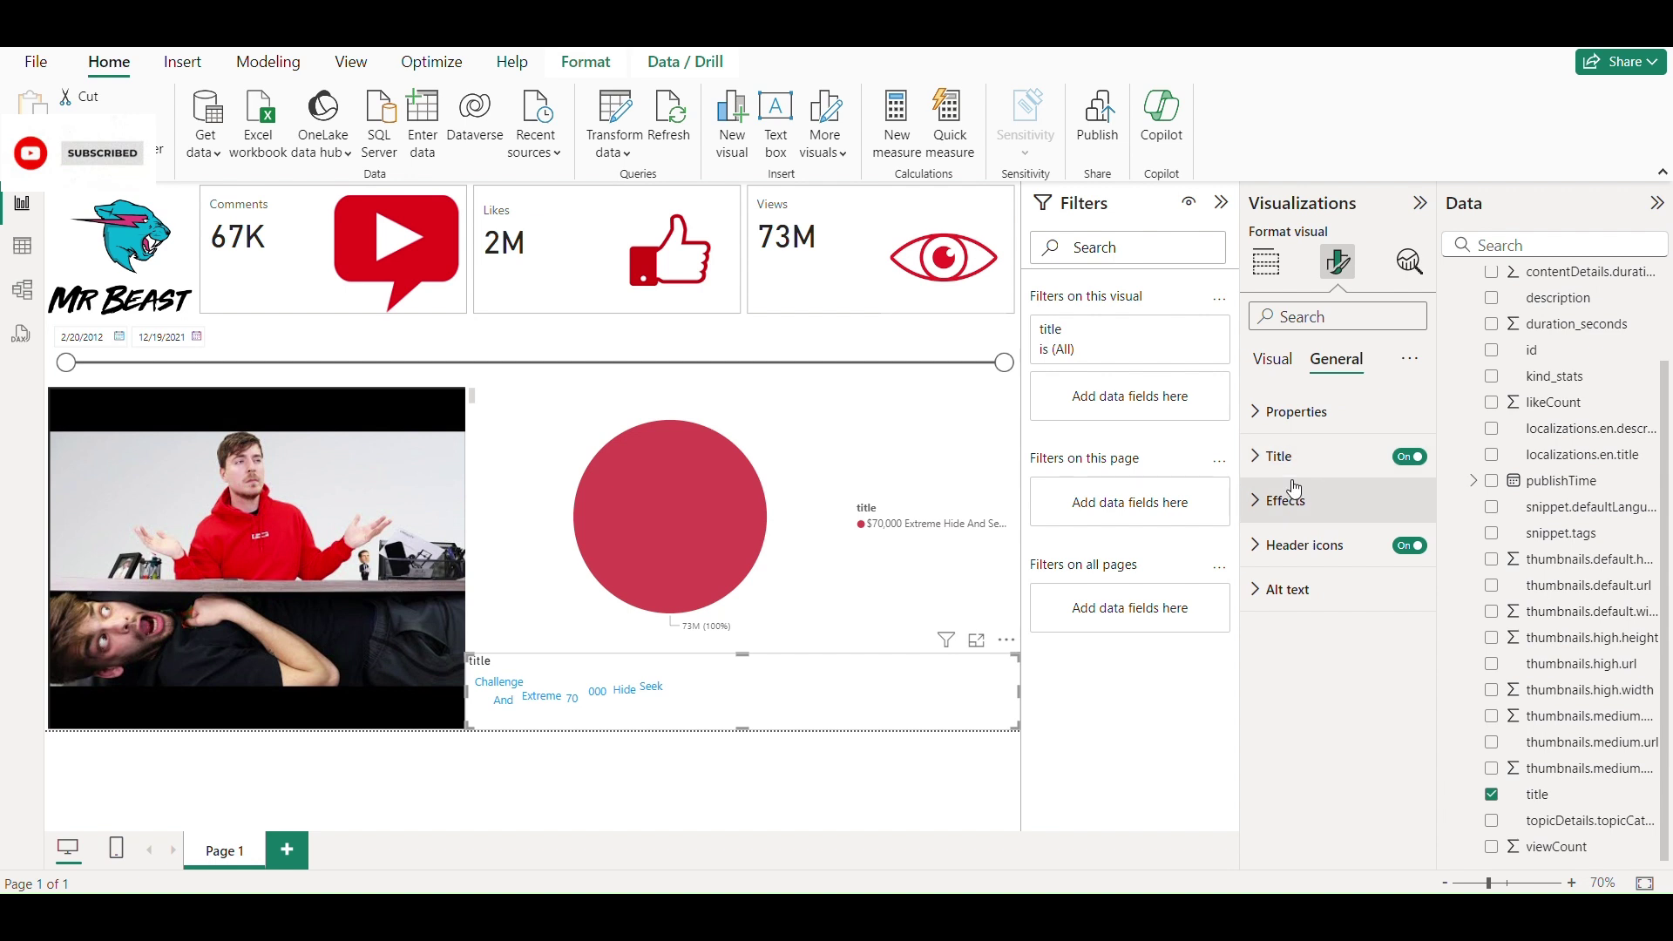
pyautogui.click(1275, 359)
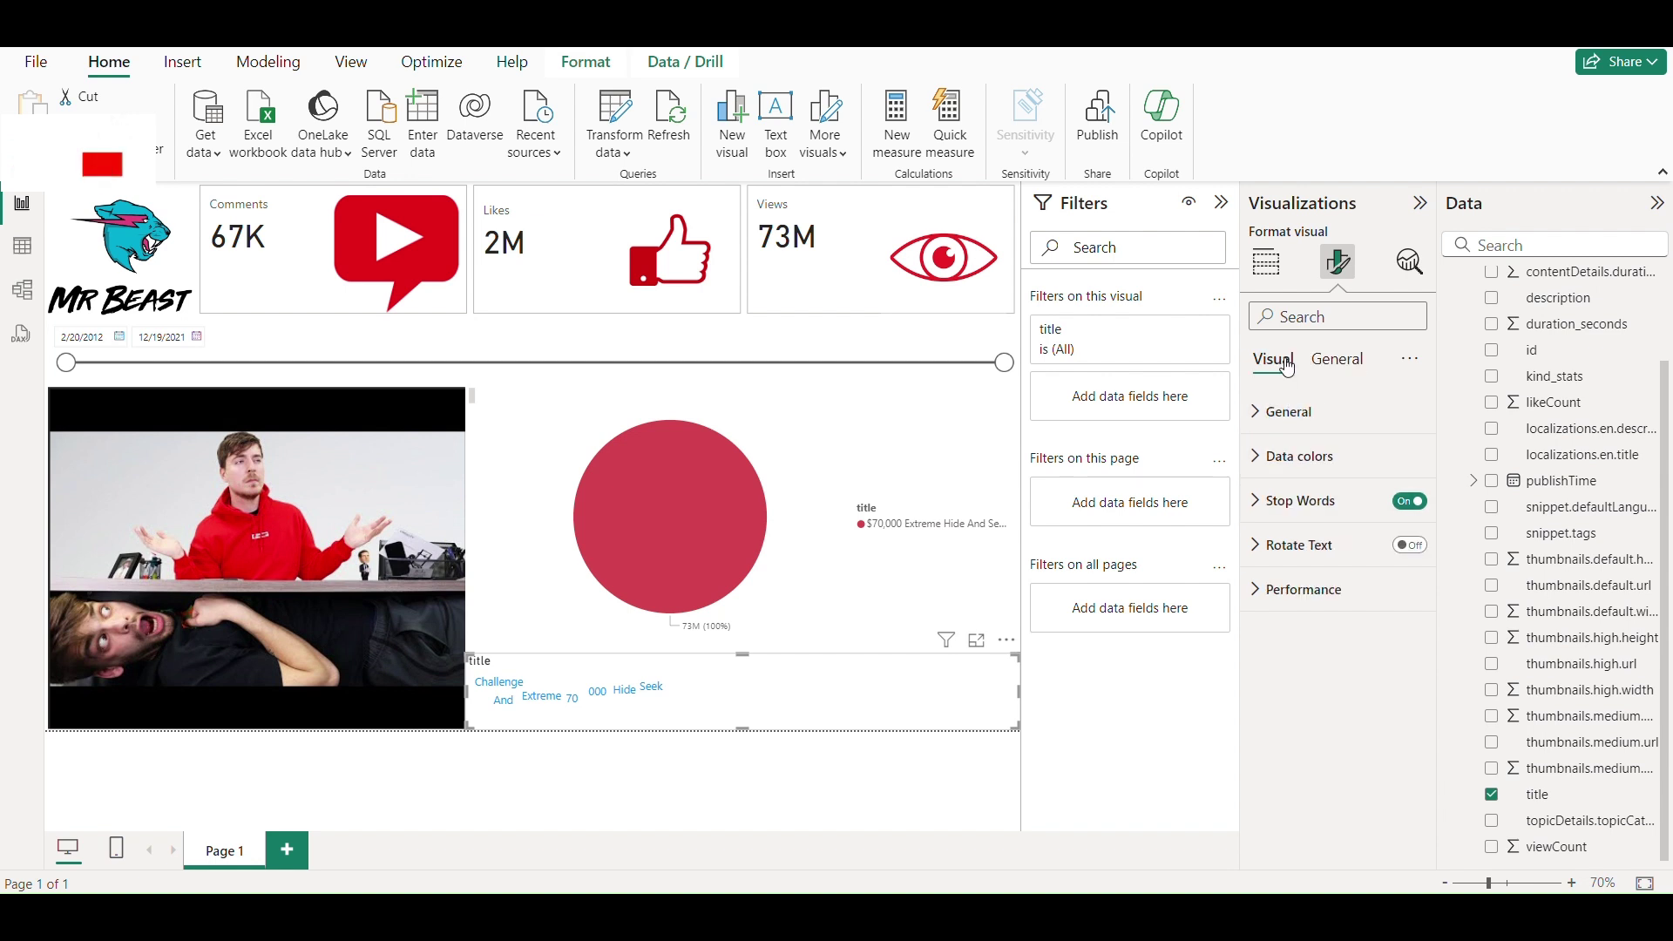
pyautogui.click(1261, 462)
pyautogui.click(1261, 460)
pyautogui.click(1277, 422)
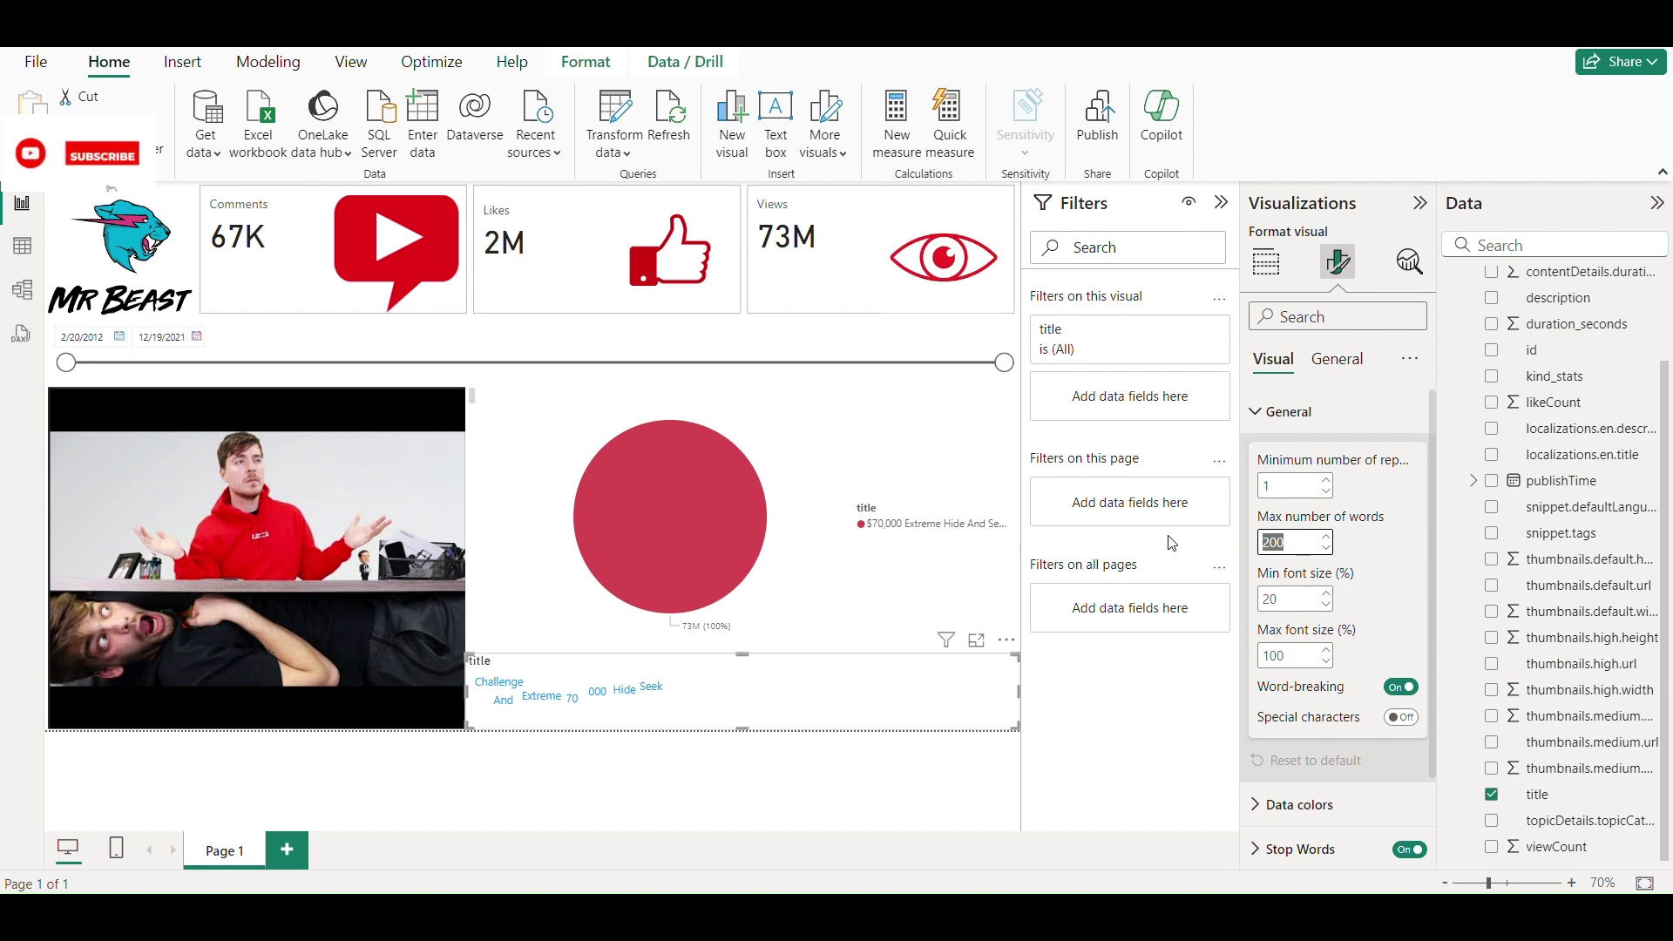
pyautogui.press('Tab')
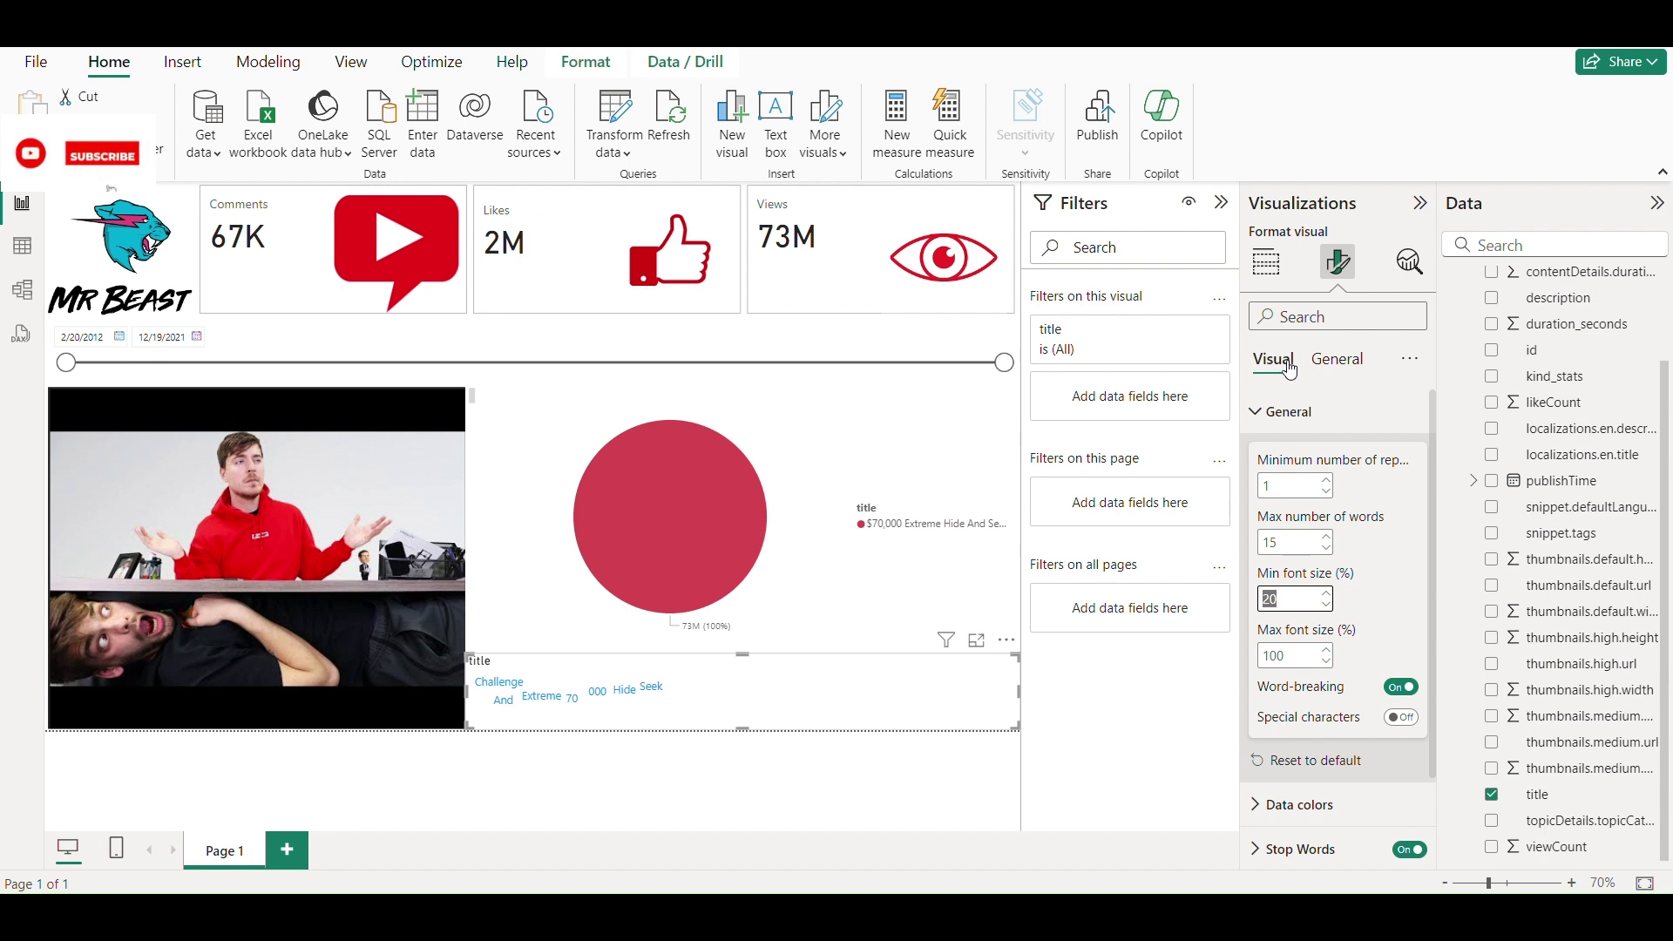
pyautogui.click(1269, 420)
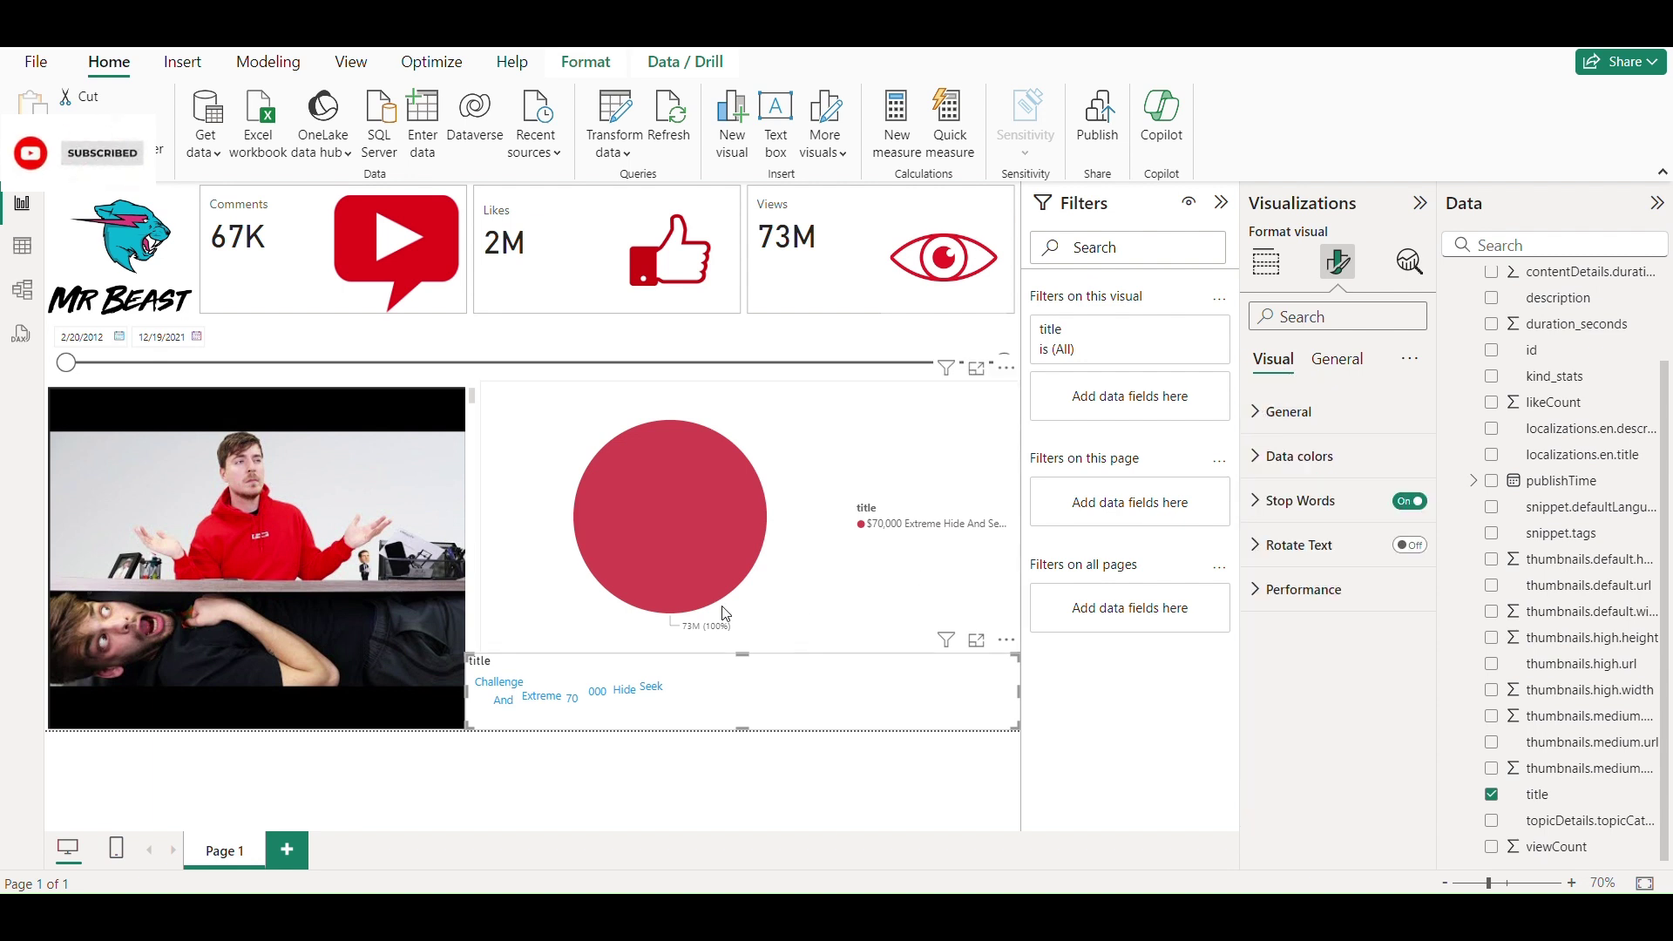
# Filter the report to the 50-hour solitary confinement video using the thumbnail slicer
pyautogui.click(819, 435)
pyautogui.click(274, 505)
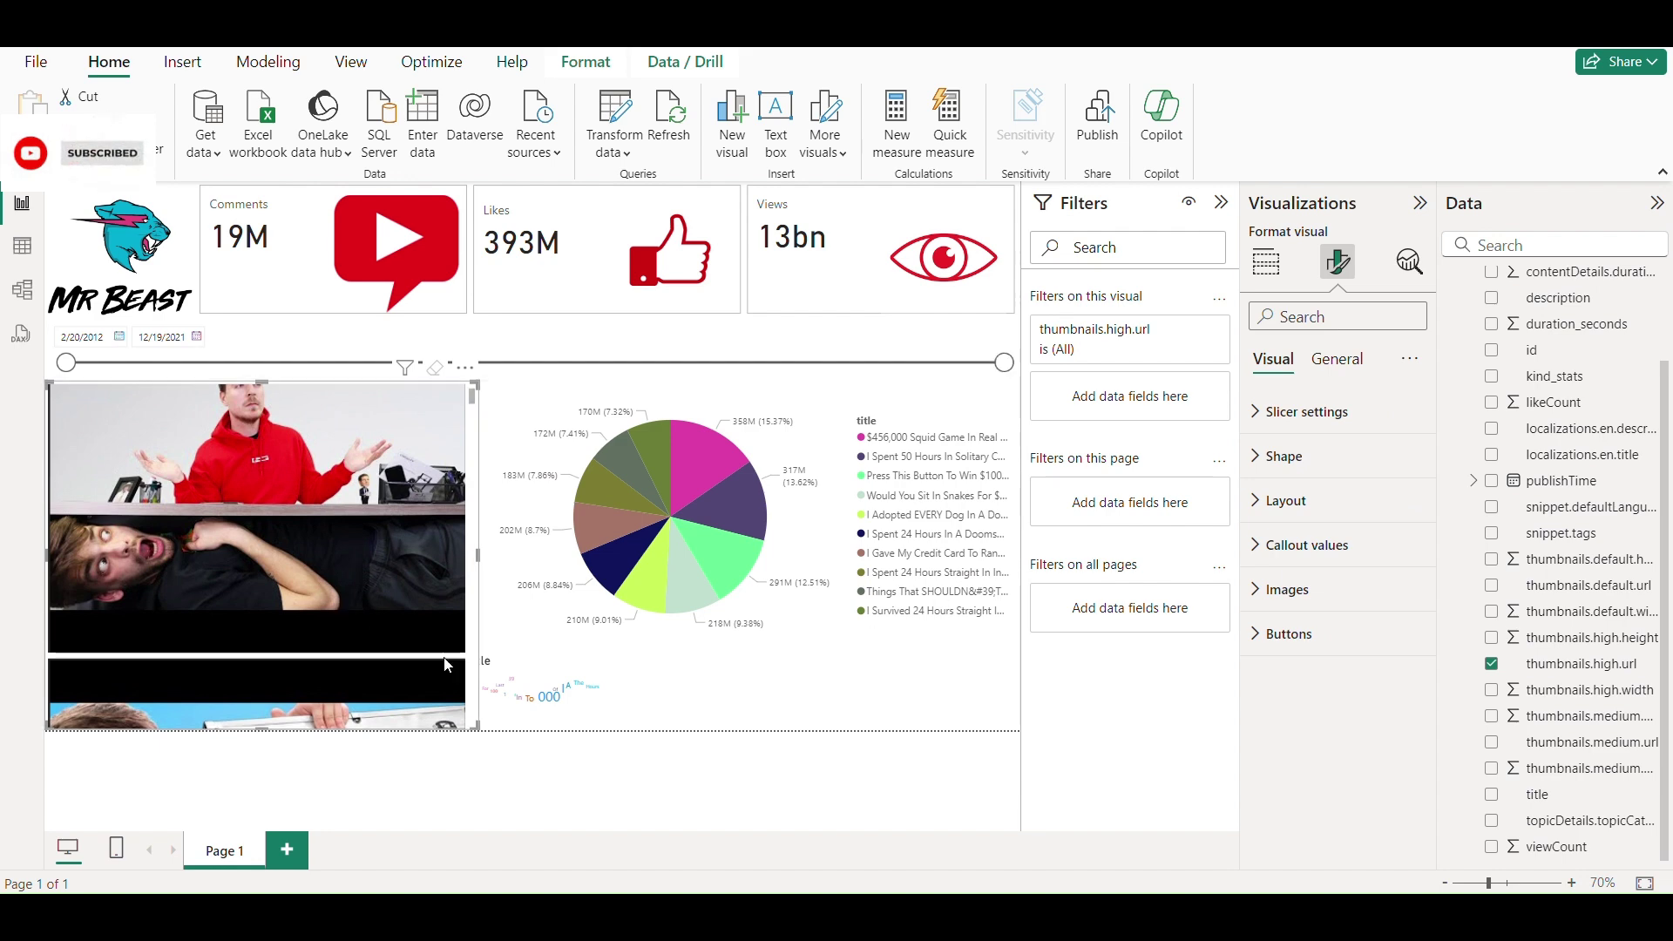
pyautogui.scroll(-2, 369, 621)
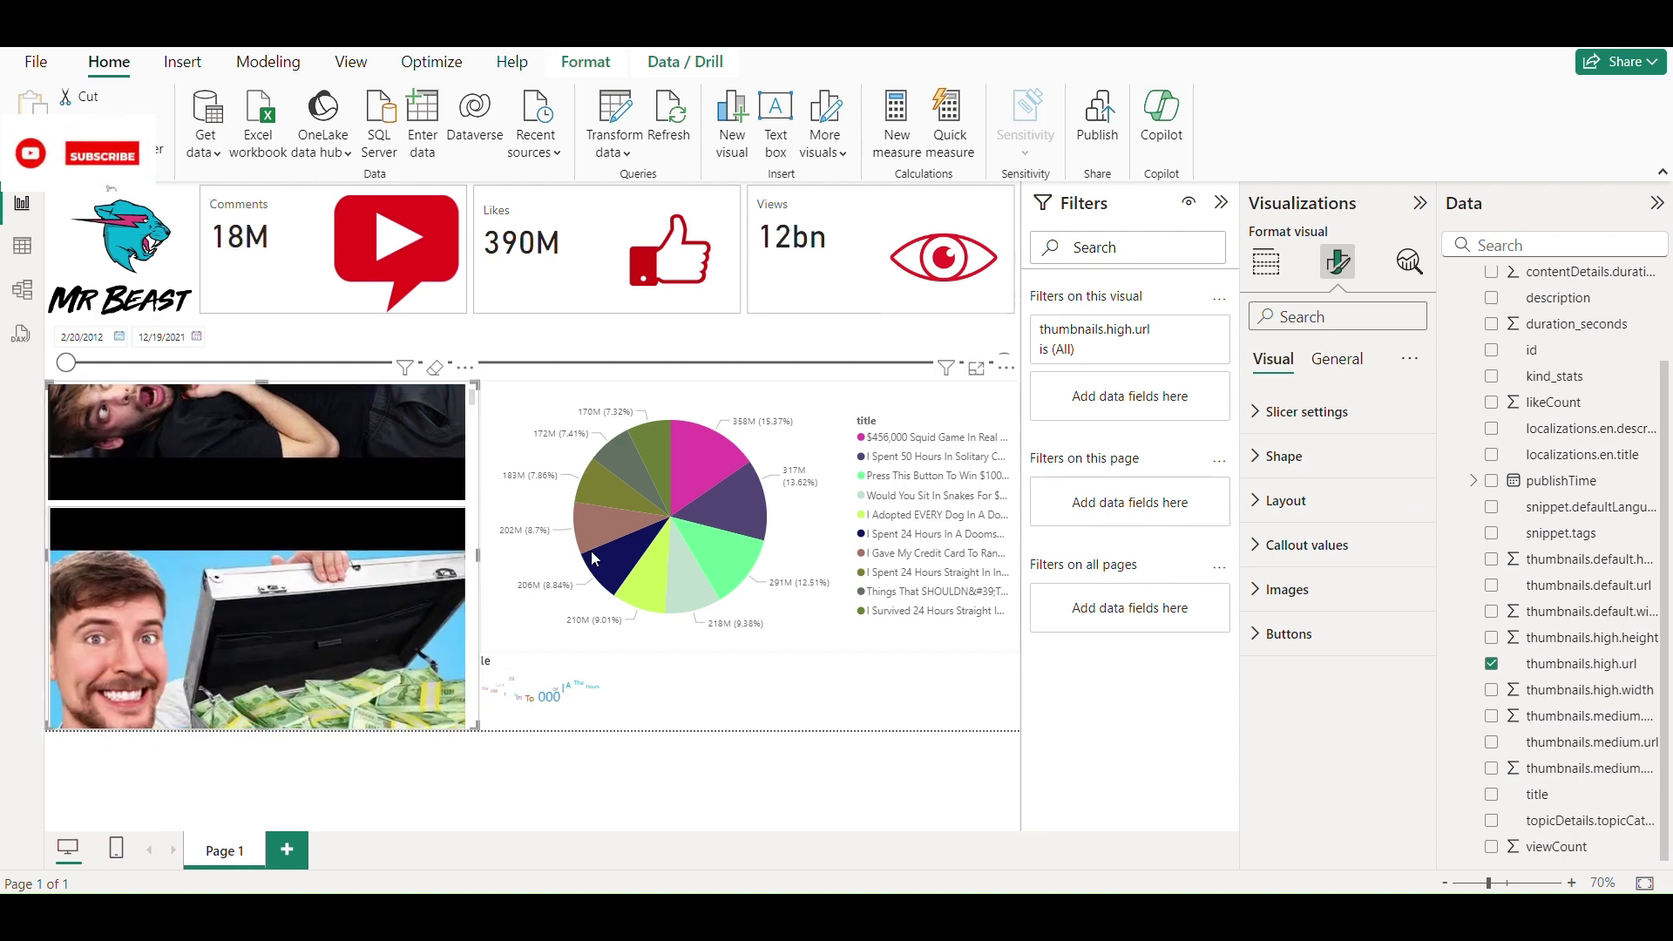
pyautogui.click(727, 505)
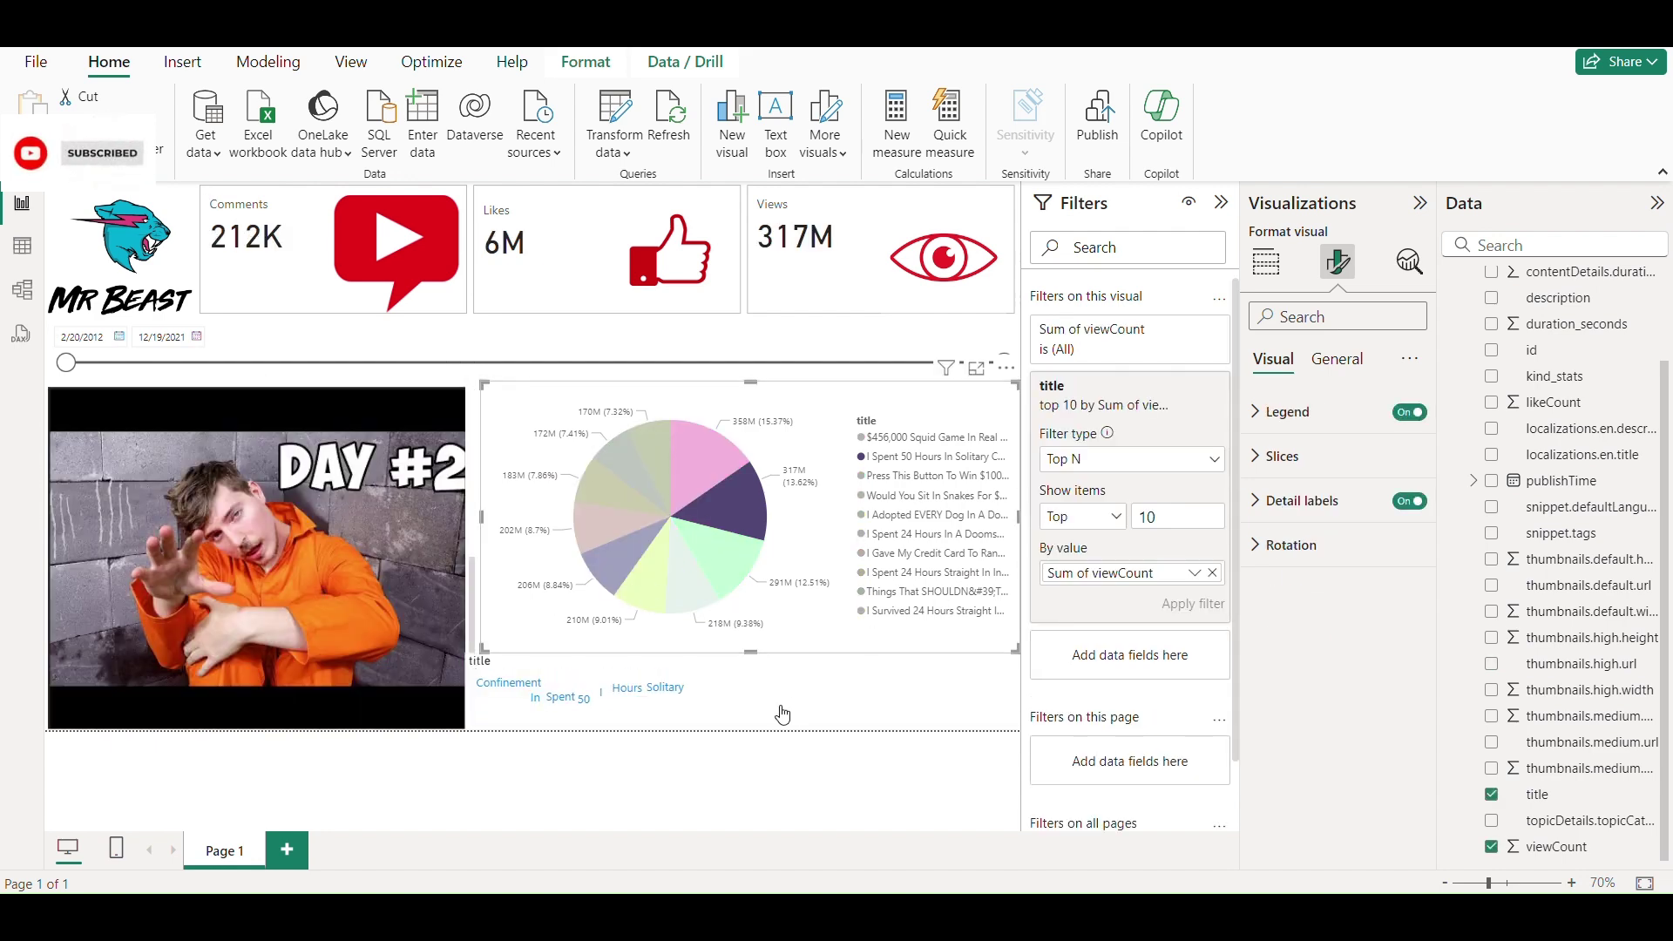
# Turn off the word cloud's word-breaking so whole video titles are shown
pyautogui.click(785, 708)
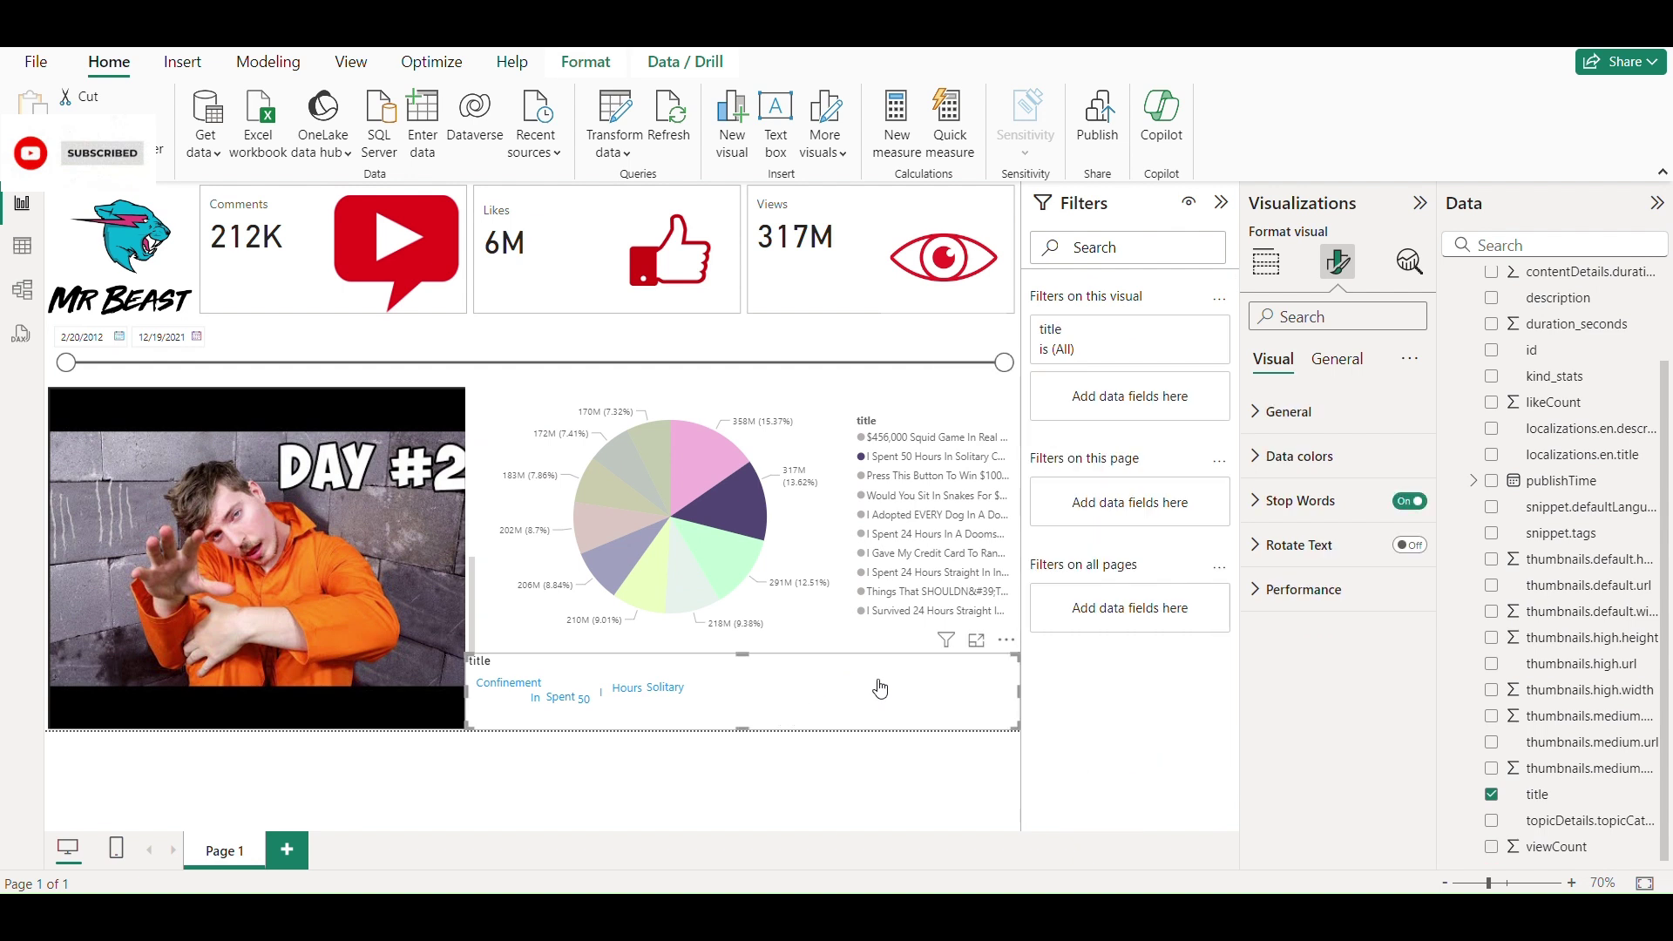
pyautogui.click(1318, 367)
pyautogui.click(1276, 361)
pyautogui.click(1289, 411)
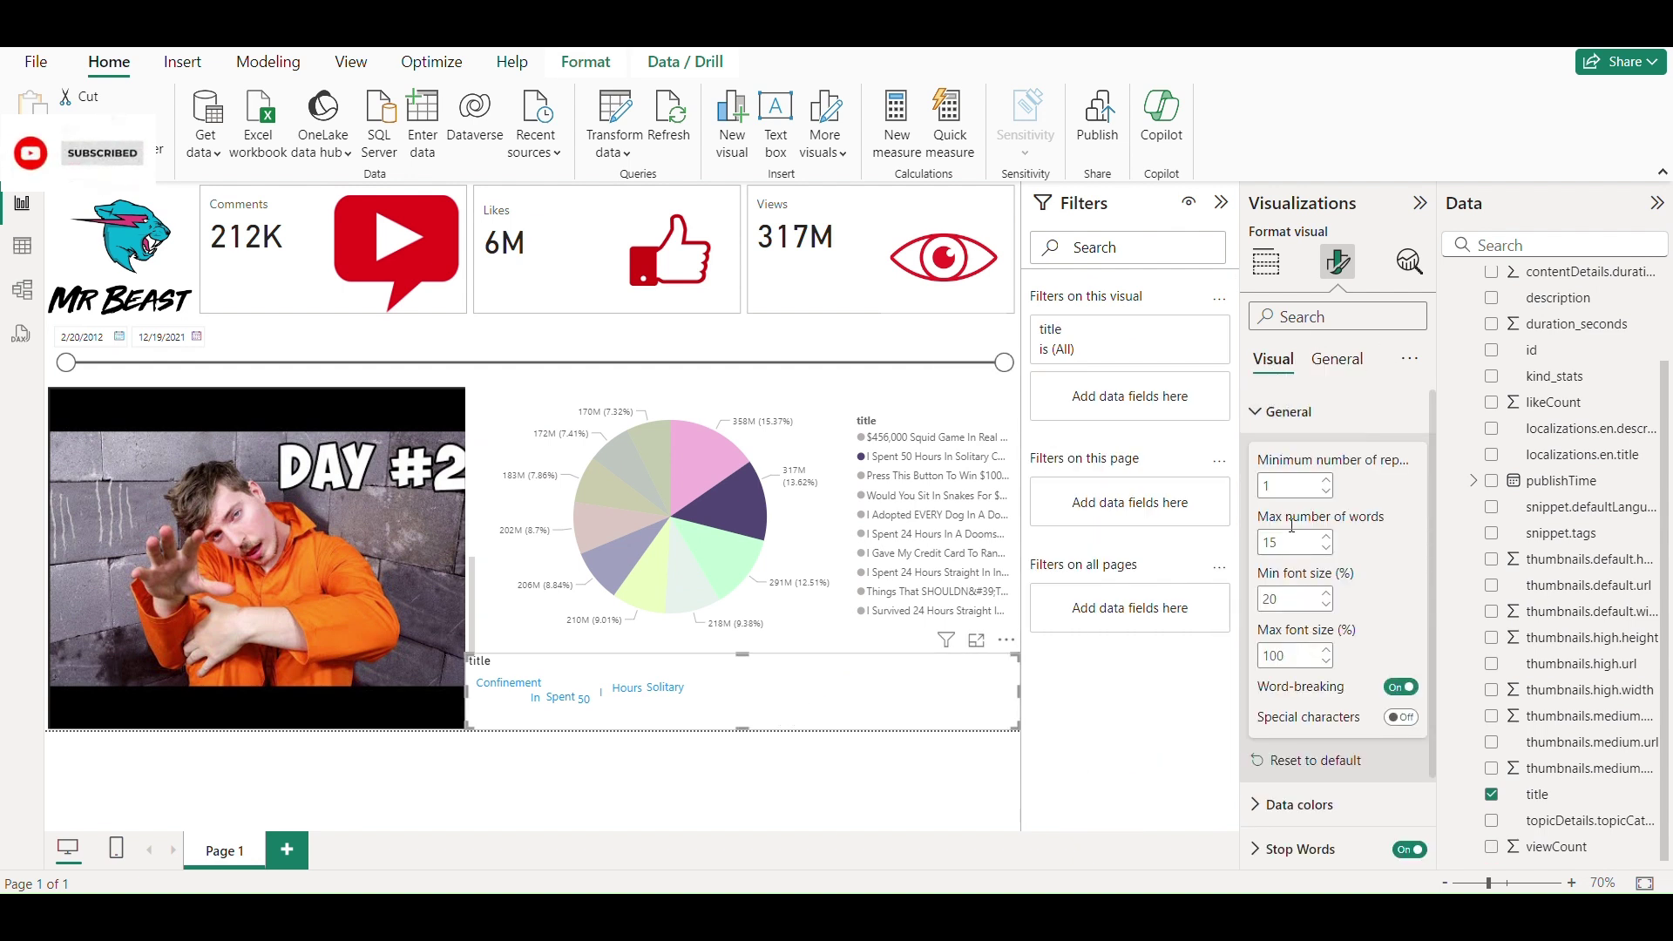
pyautogui.scroll(-1, 1290, 645)
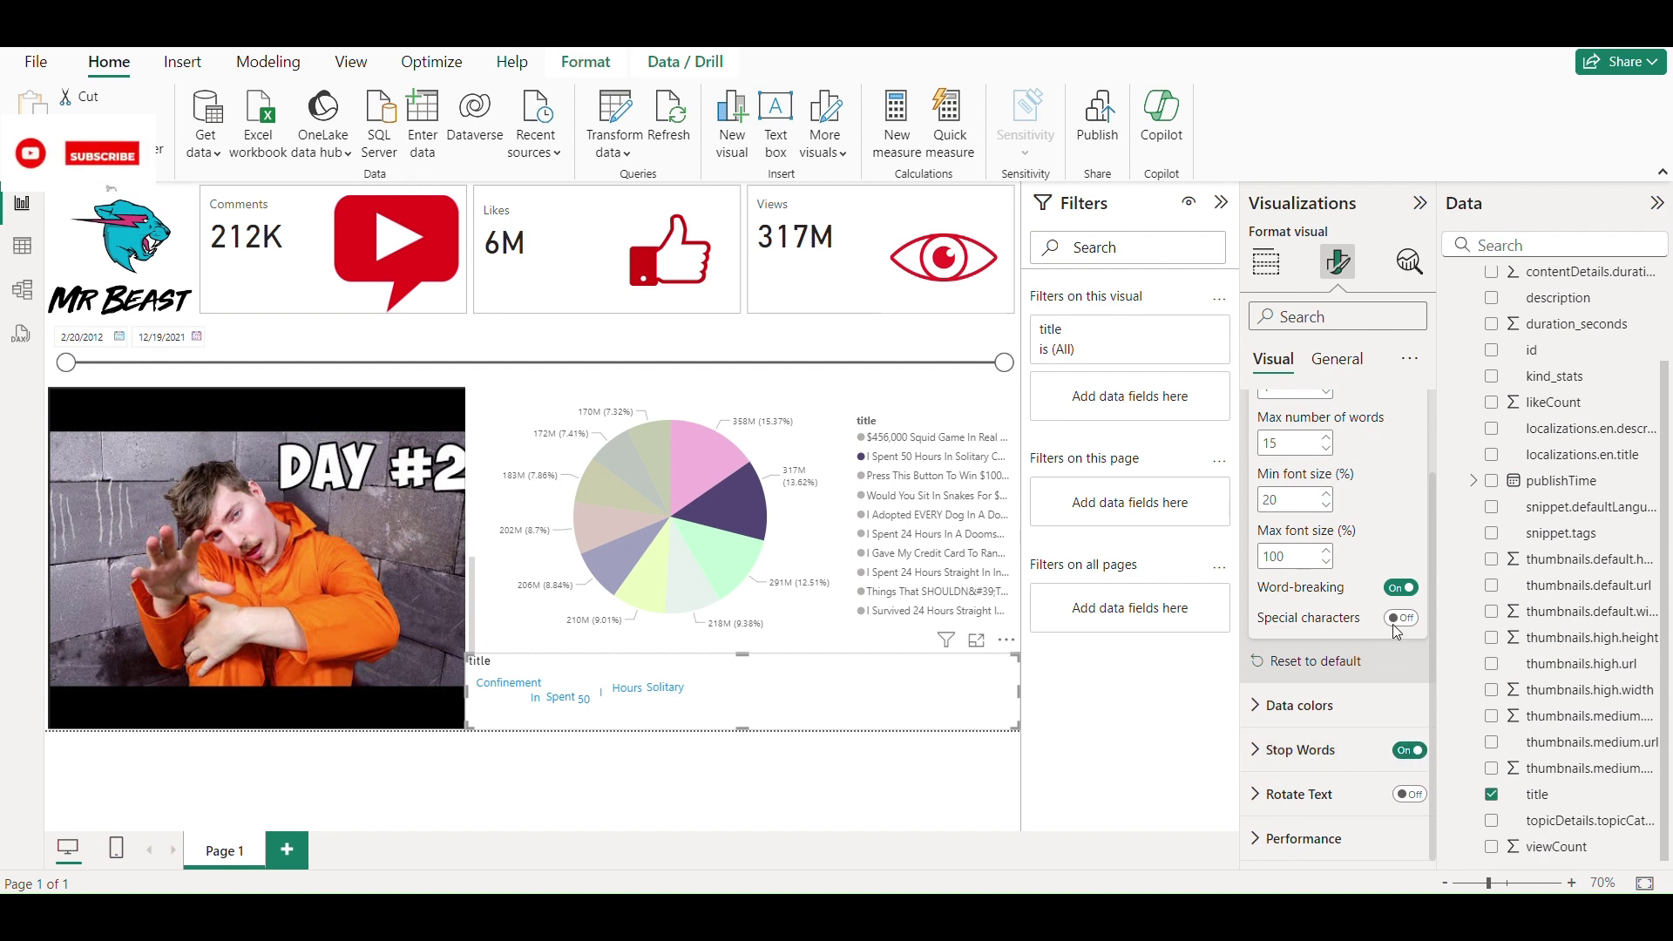
pyautogui.click(1391, 592)
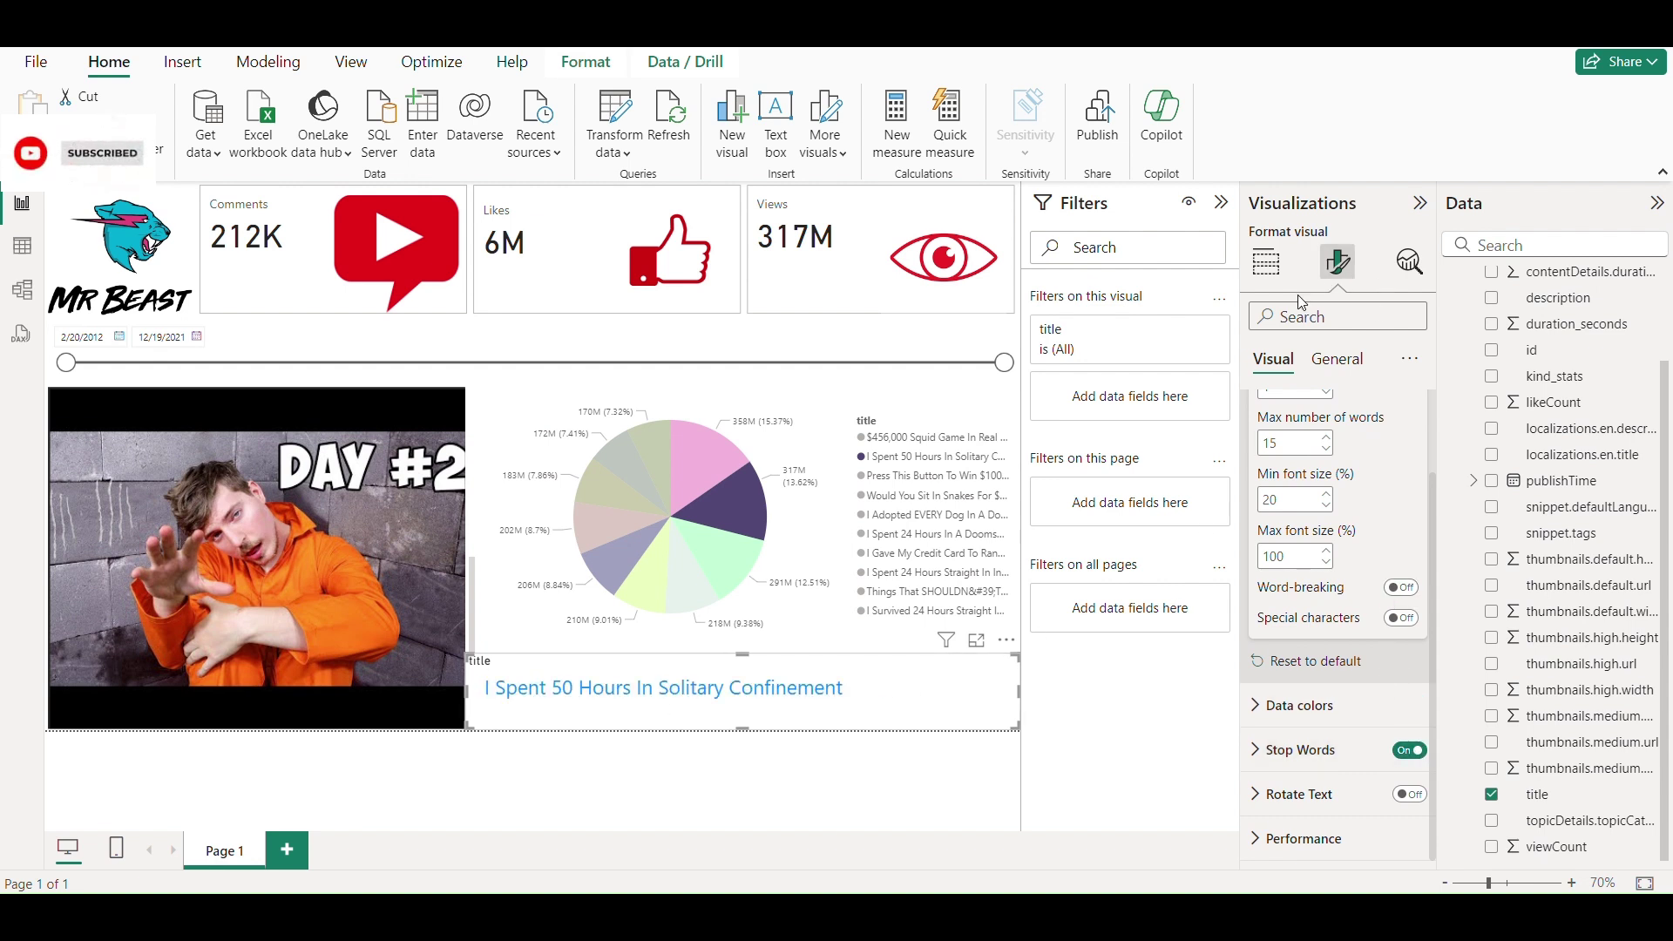
pyautogui.click(1278, 268)
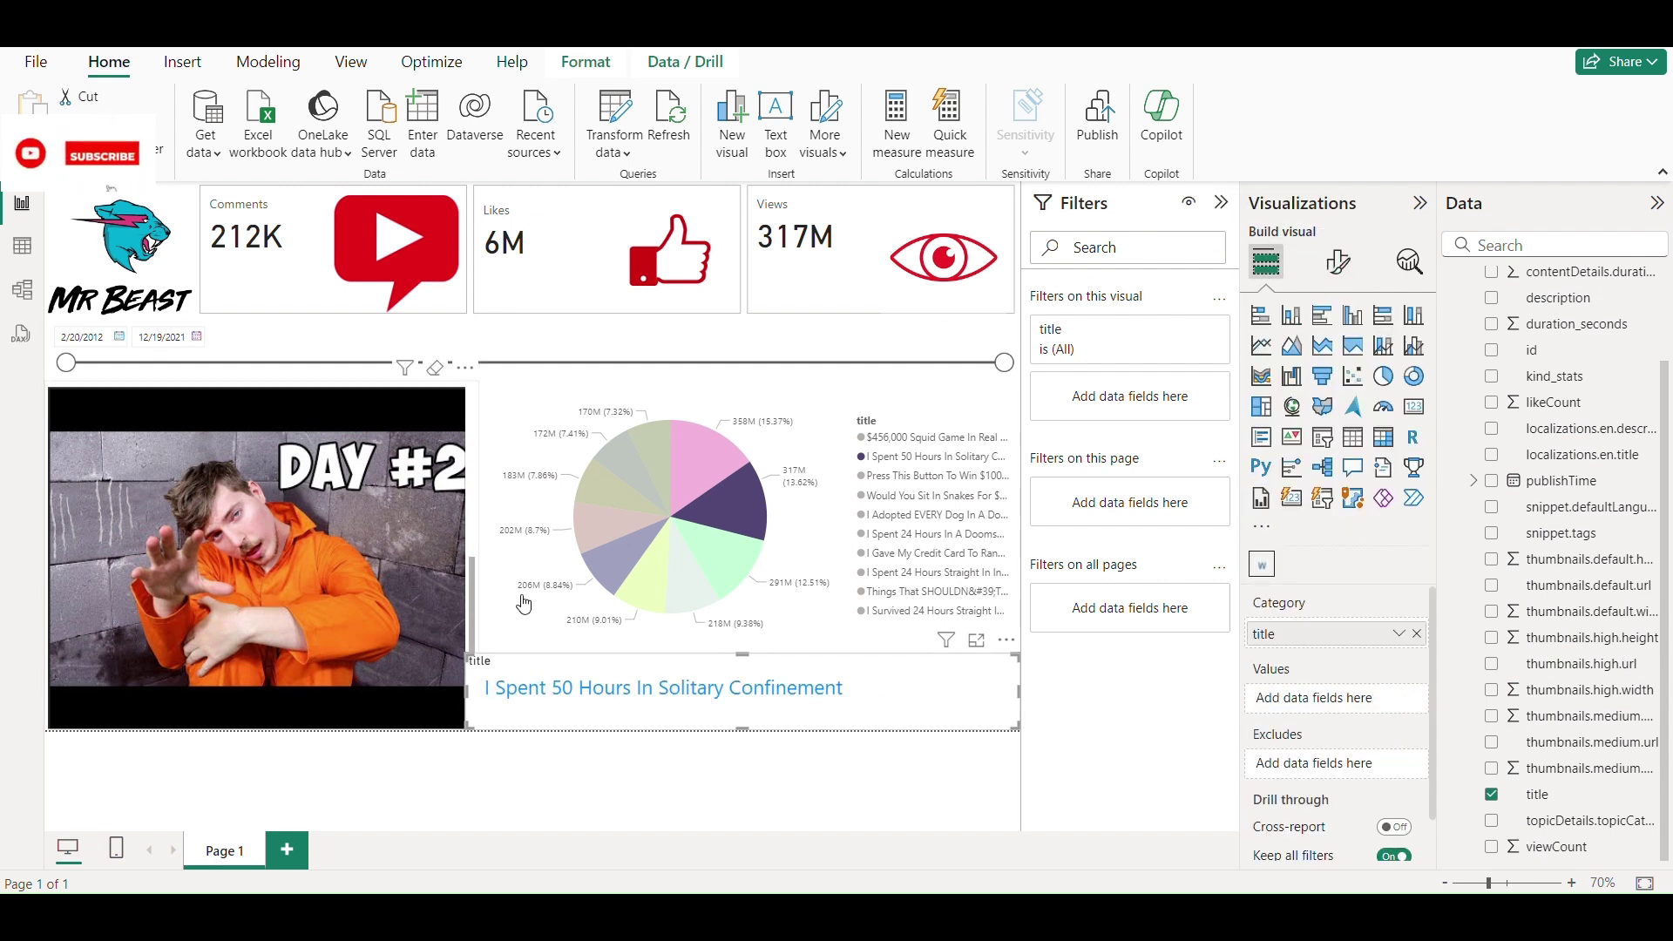
# Test cross-filtering across several pie slices, ending on the 358M Squid Game video
pyautogui.click(702, 452)
pyautogui.click(704, 586)
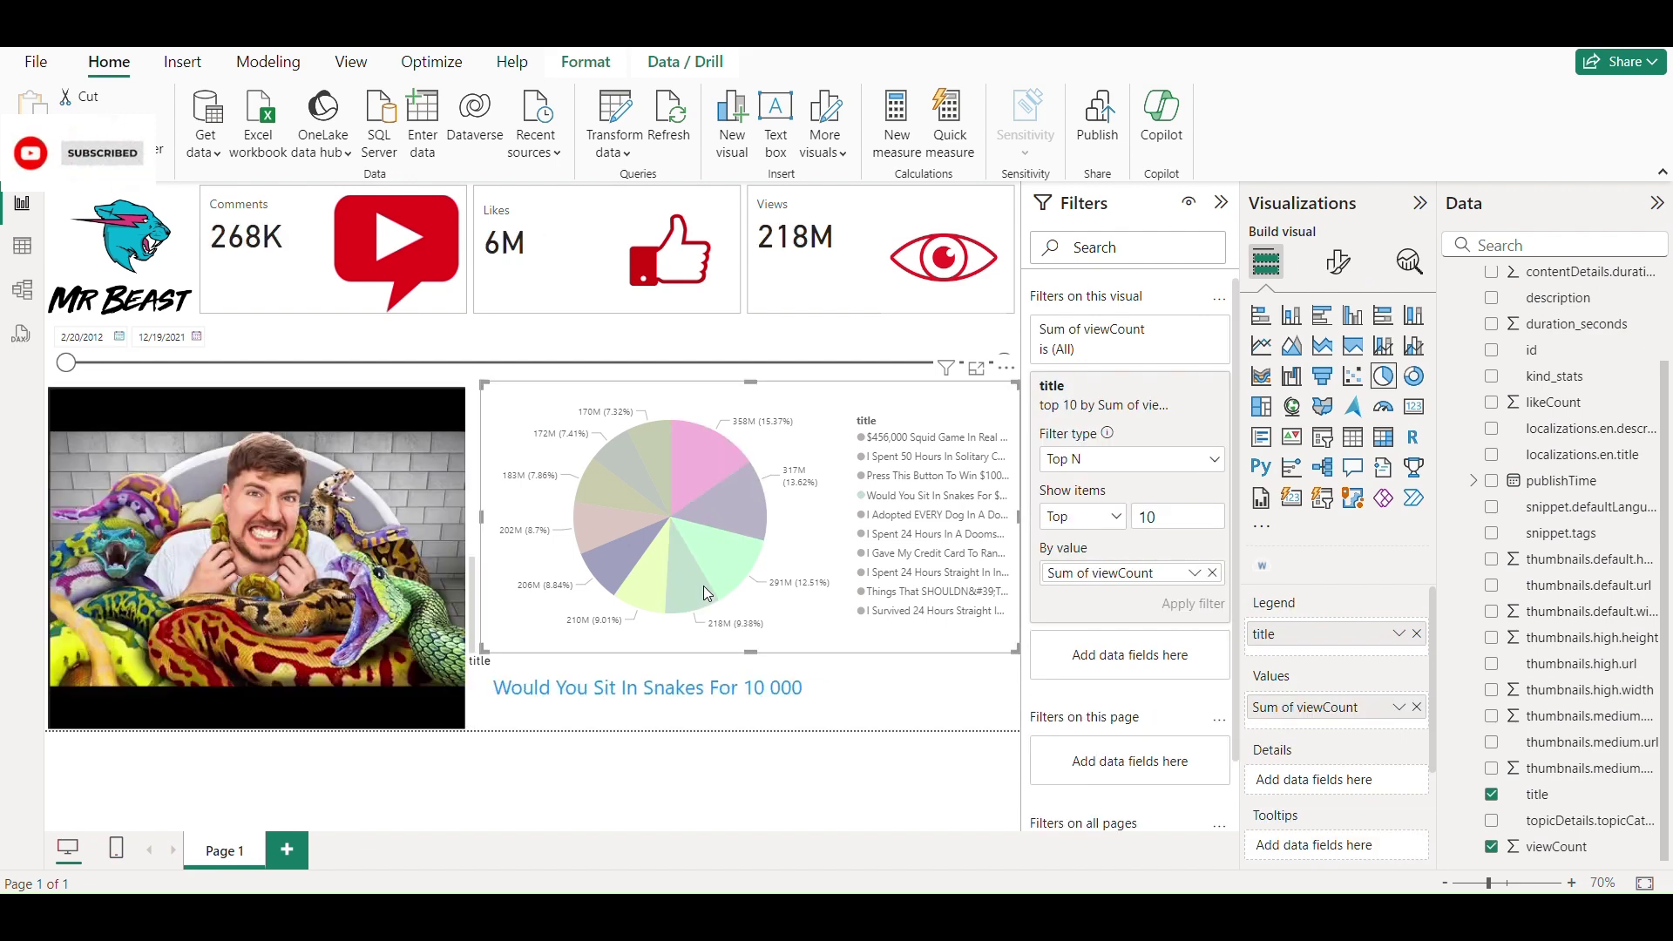
pyautogui.click(719, 565)
pyautogui.click(632, 563)
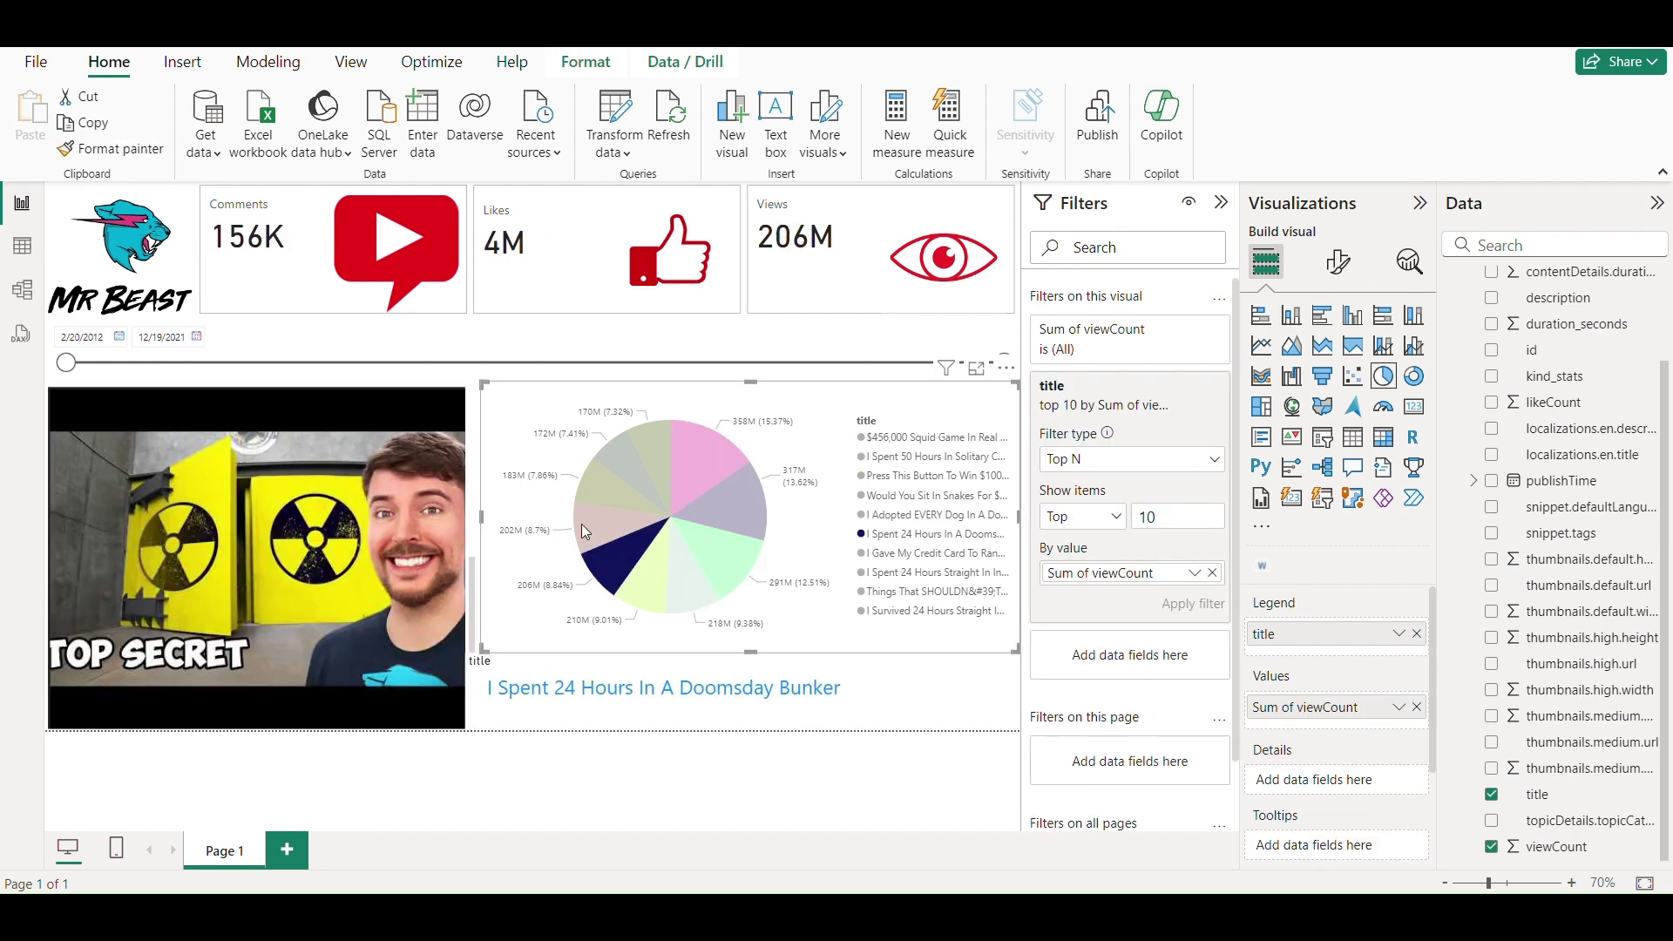
pyautogui.click(593, 513)
pyautogui.click(620, 500)
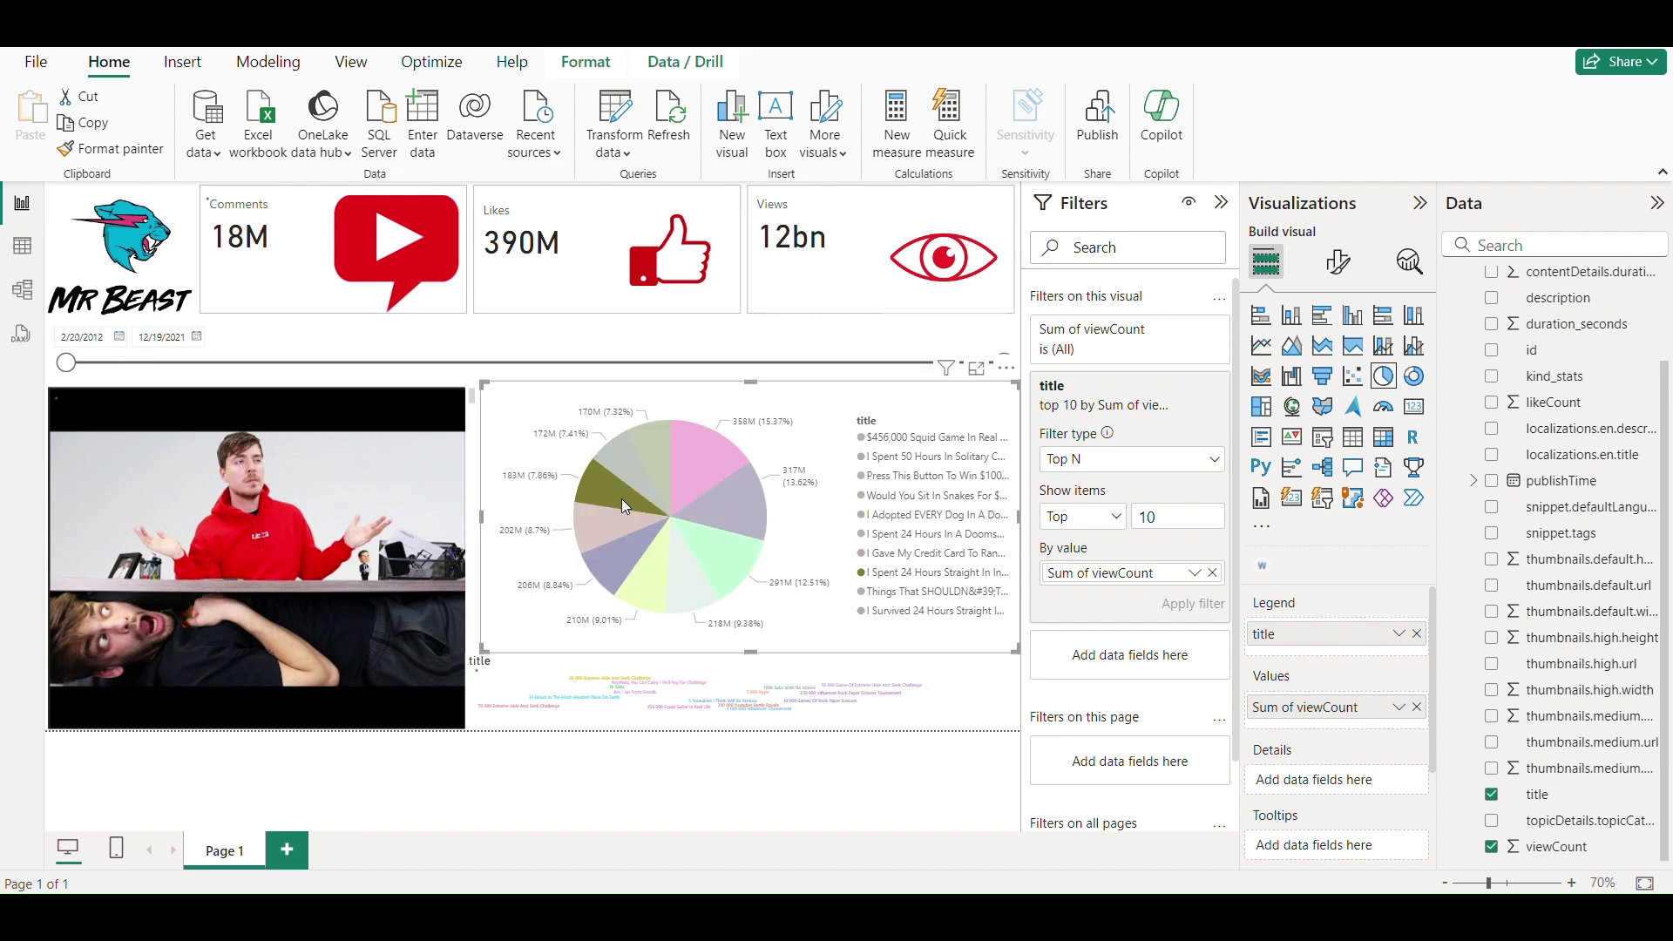
pyautogui.click(652, 469)
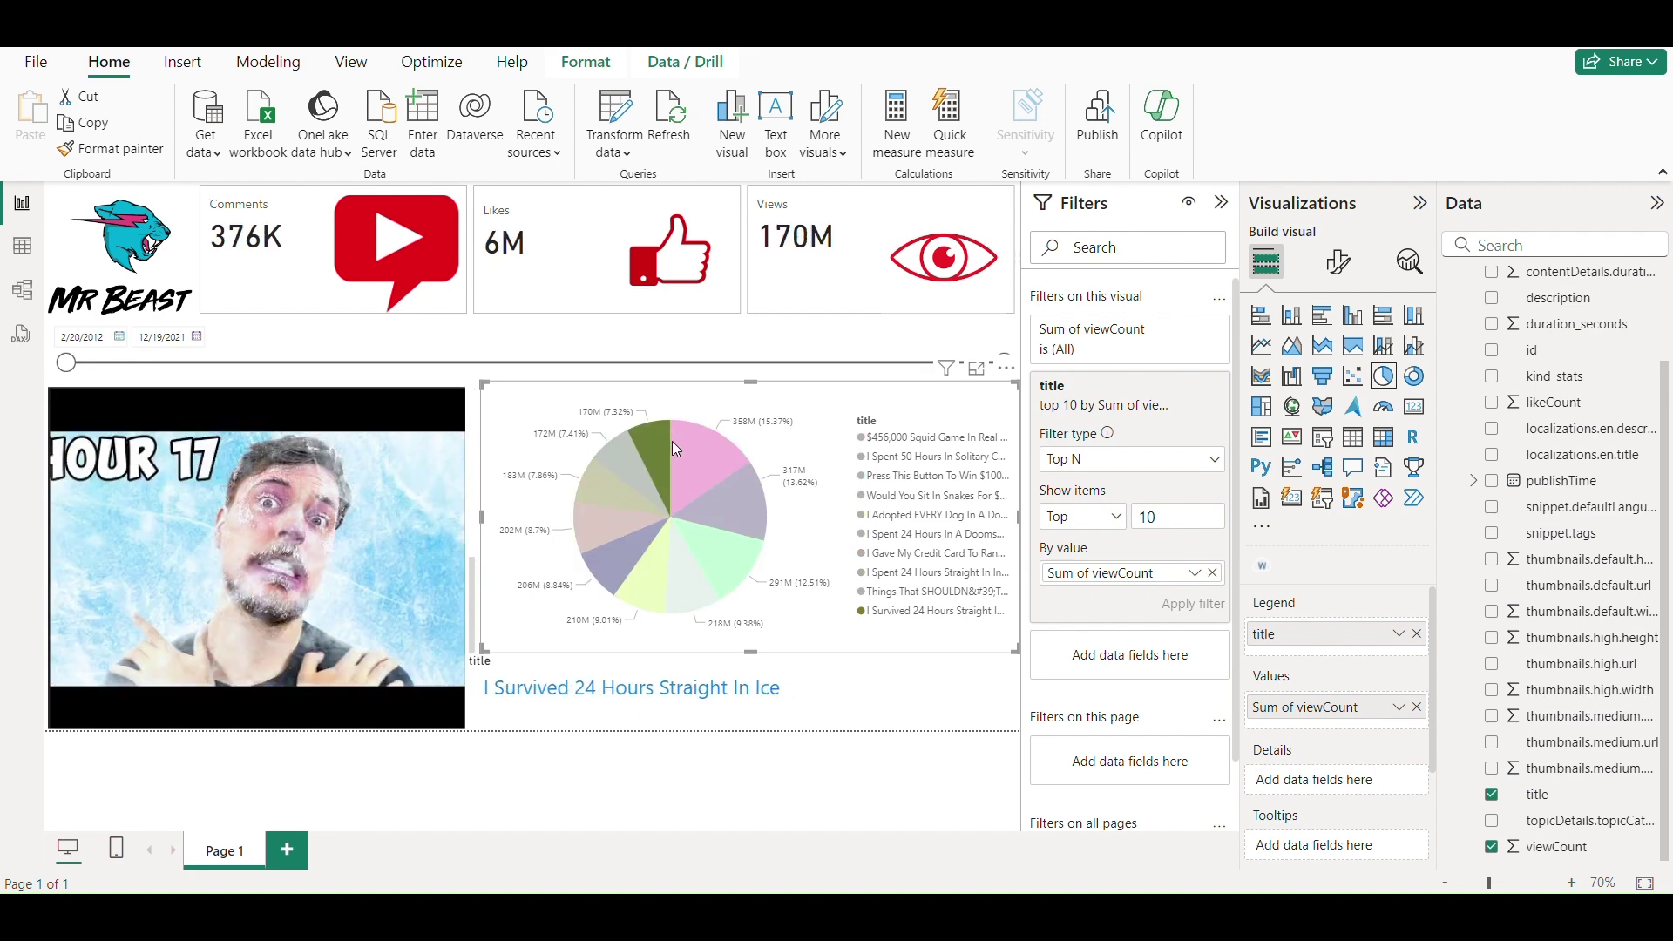
pyautogui.click(687, 453)
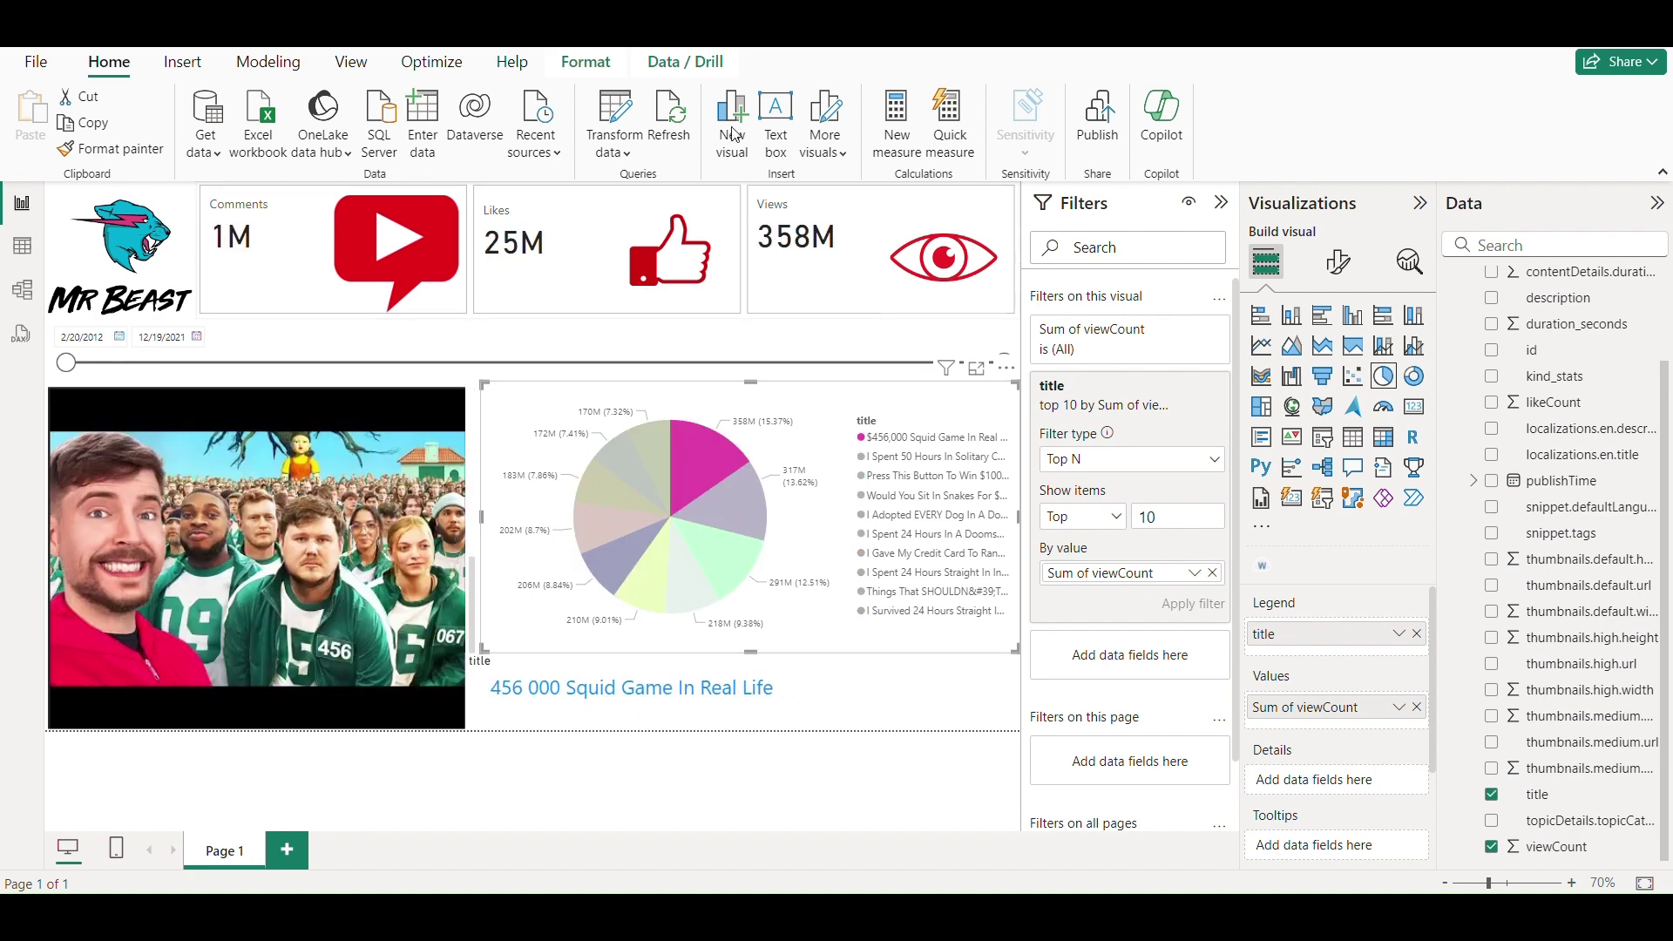